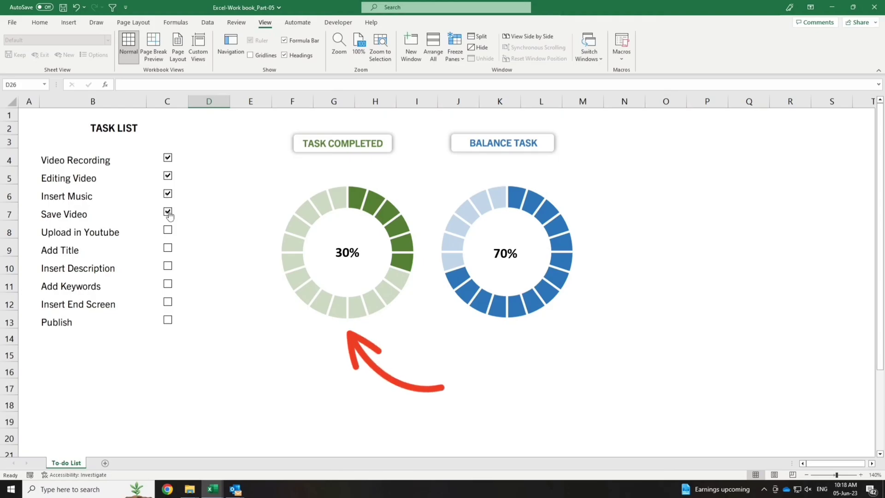
# - Tick the remaining tasks in the task list, from Upload in Youtube down to Publish
pyautogui.click(168, 230)
pyautogui.click(172, 253)
pyautogui.click(169, 269)
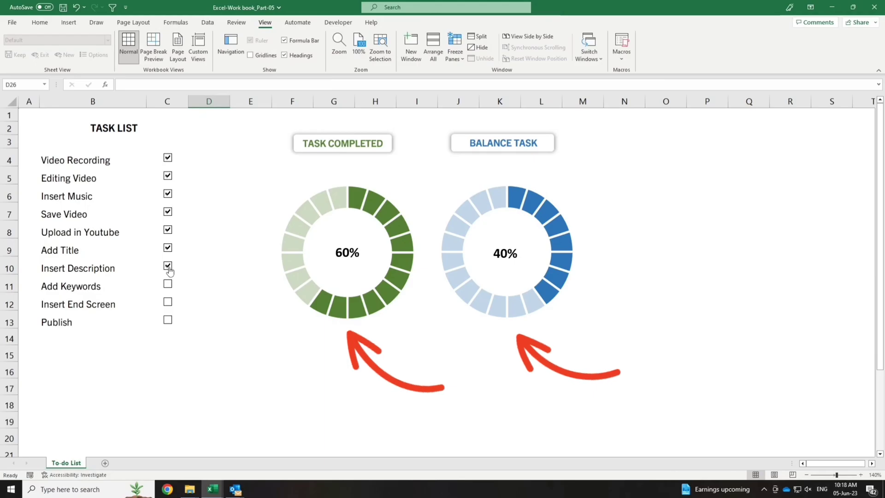
pyautogui.click(168, 284)
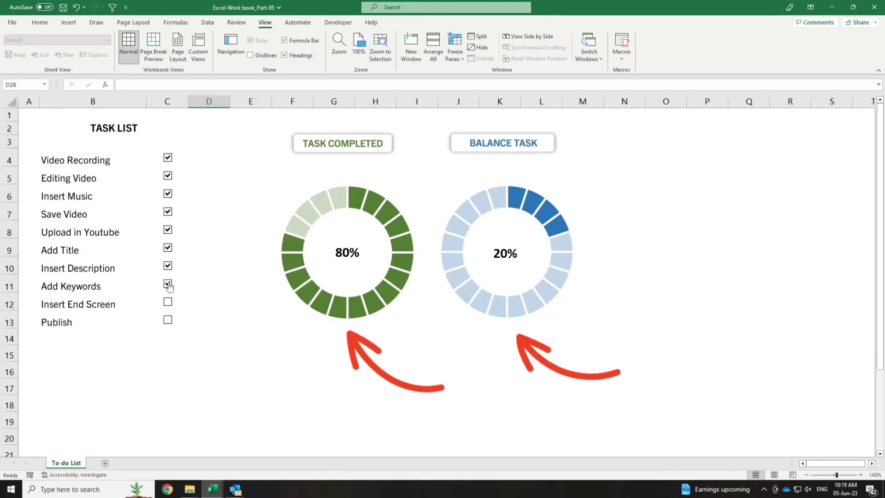
pyautogui.click(168, 303)
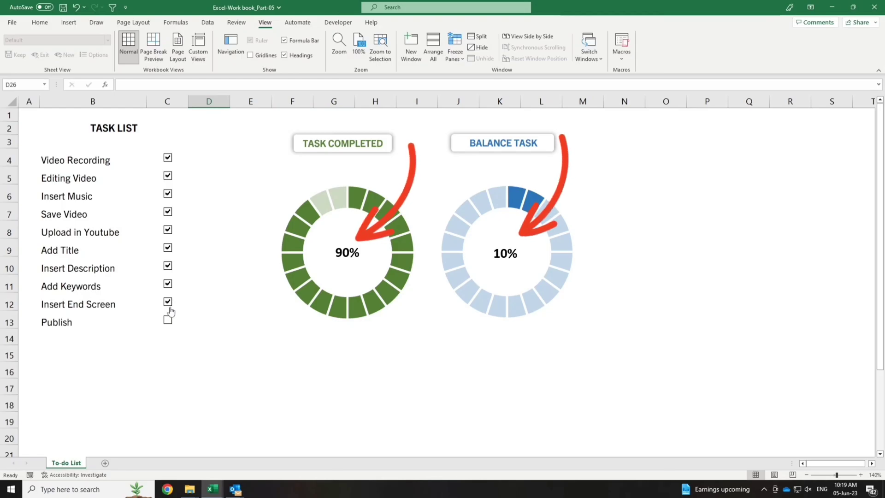
pyautogui.click(168, 320)
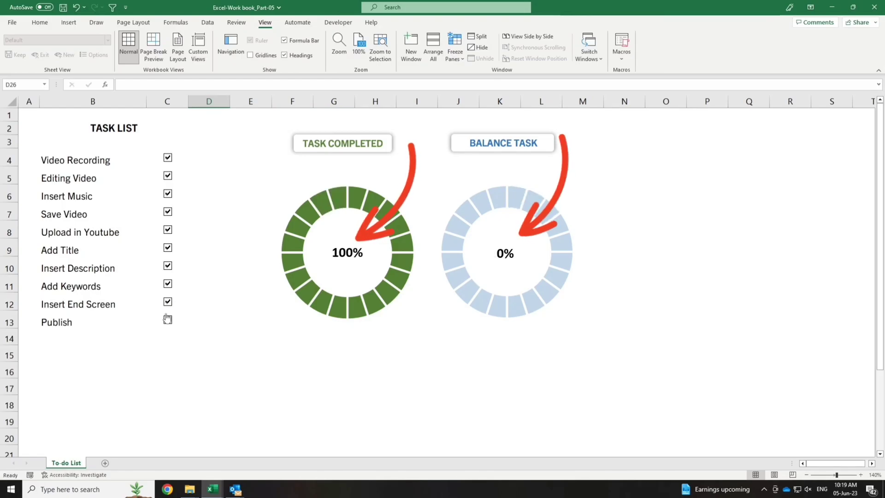
# - Untick the tasks from Insert End Screen up to Editing Video, leaving Video Recording and Publish ticked
pyautogui.click(168, 302)
pyautogui.click(168, 283)
pyautogui.click(168, 266)
pyautogui.click(168, 248)
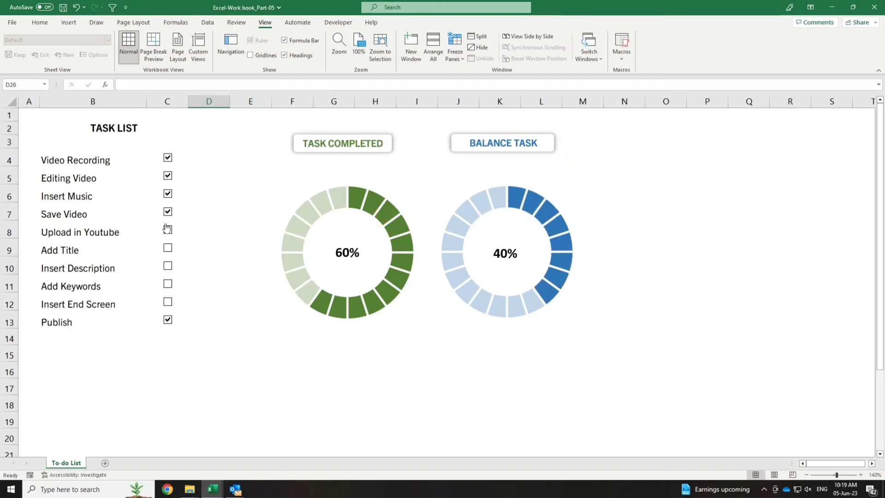
pyautogui.click(168, 211)
pyautogui.click(168, 194)
pyautogui.click(168, 175)
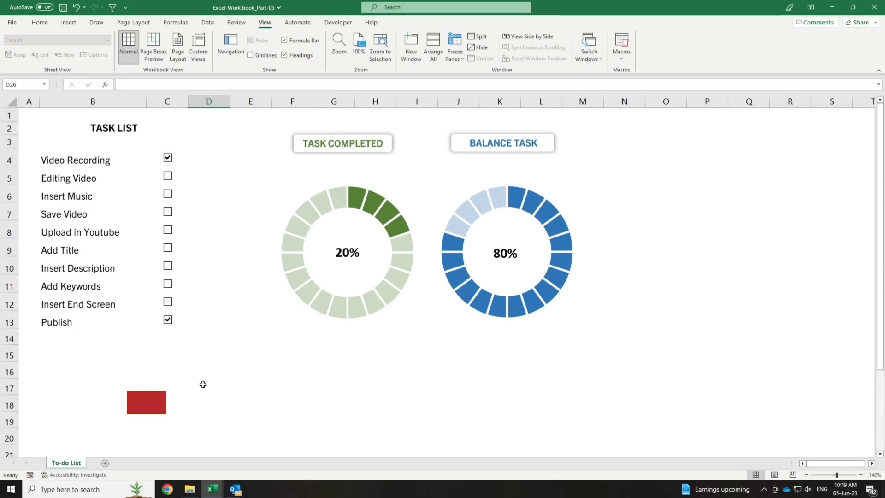
# - Add a new worksheet to the workbook and zoom it to 140%
pyautogui.click(105, 463)
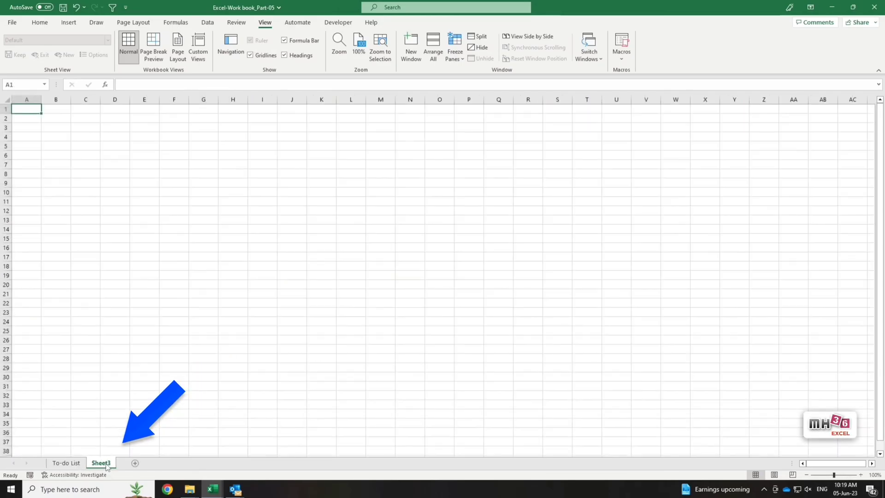
pyautogui.scroll(3, 52, 300)
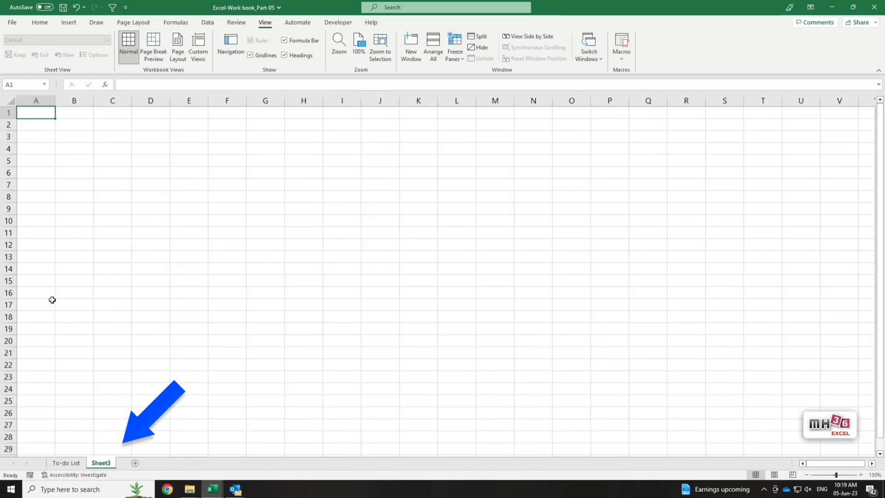
pyautogui.click(860, 475)
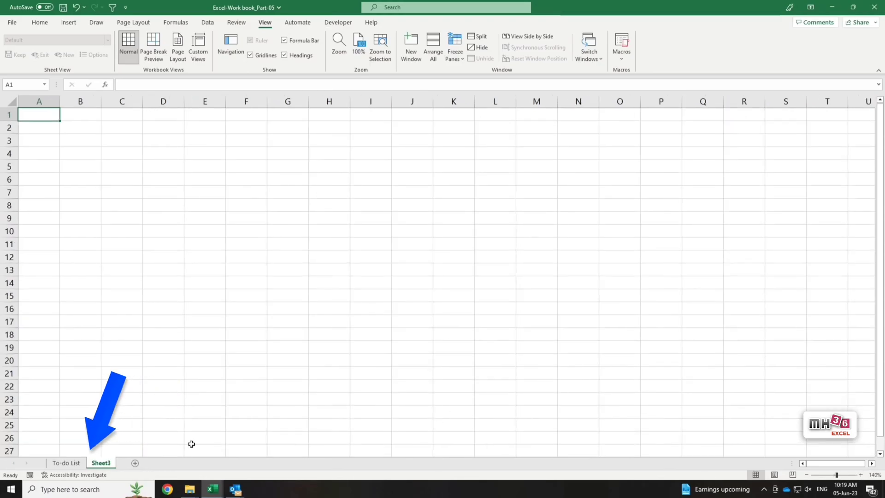
# - Copy the task names in B4:B13 of the To-do List sheet to B4 of Sheet3 with Paste Special, and widen column B to fit
pyautogui.click(66, 463)
pyautogui.moveTo(87, 166); pyautogui.dragTo(86, 321)
pyautogui.hotkey('ctrl', 'c')
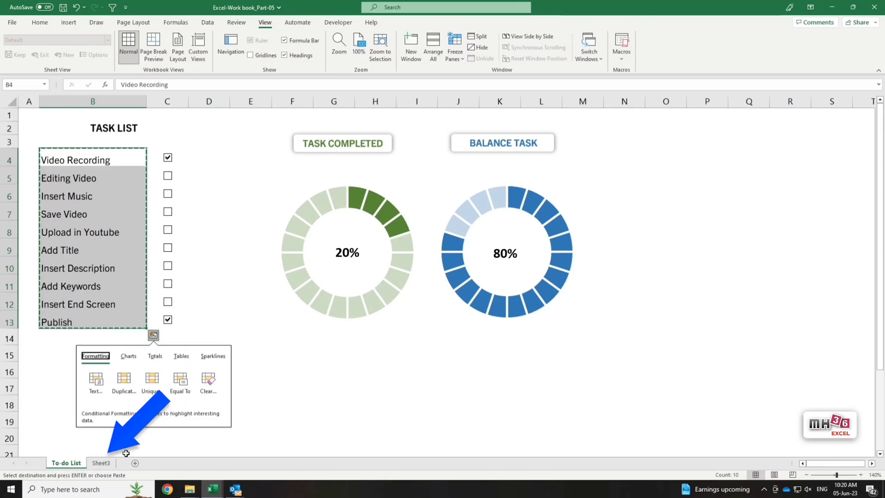
pyautogui.click(101, 463)
pyautogui.click(83, 154)
pyautogui.hotkey('ctrl', 'alt', 'v')
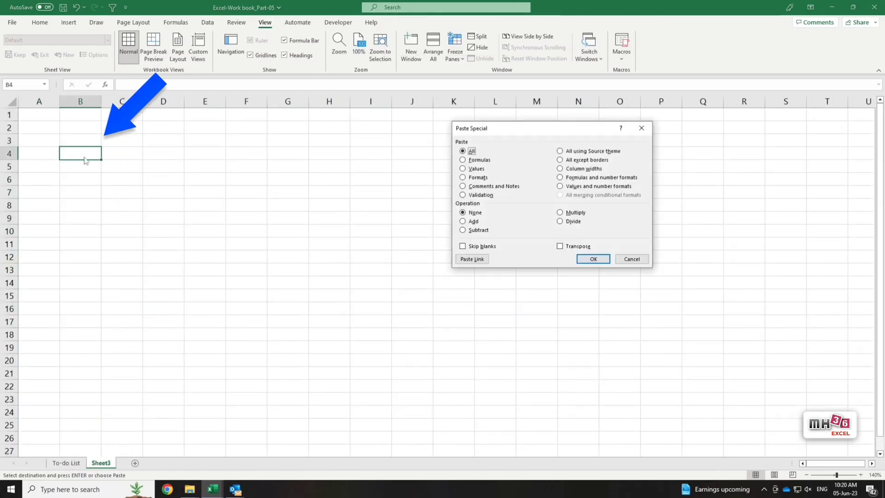
pyautogui.press('Return')
pyautogui.moveTo(101, 101); pyautogui.dragTo(166, 105)
pyautogui.click(285, 357)
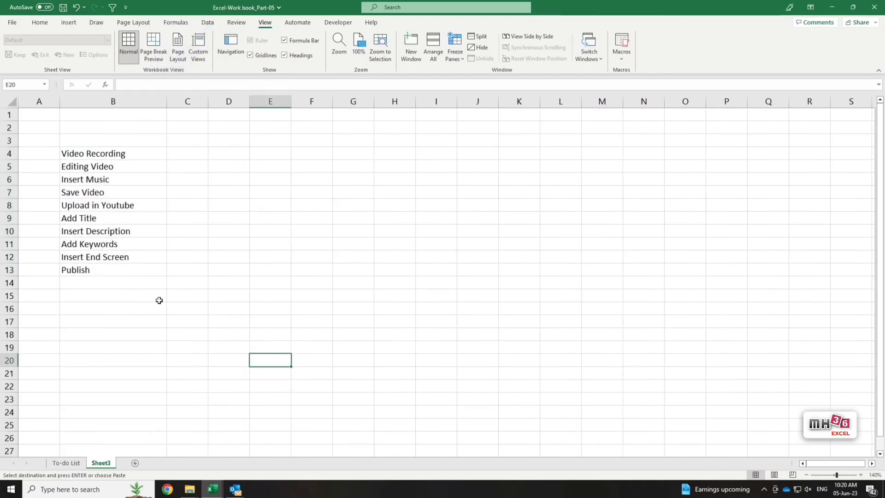
# - Set the height of rows 4 to 13 to 21
pyautogui.moveTo(9, 154); pyautogui.dragTo(9, 270)
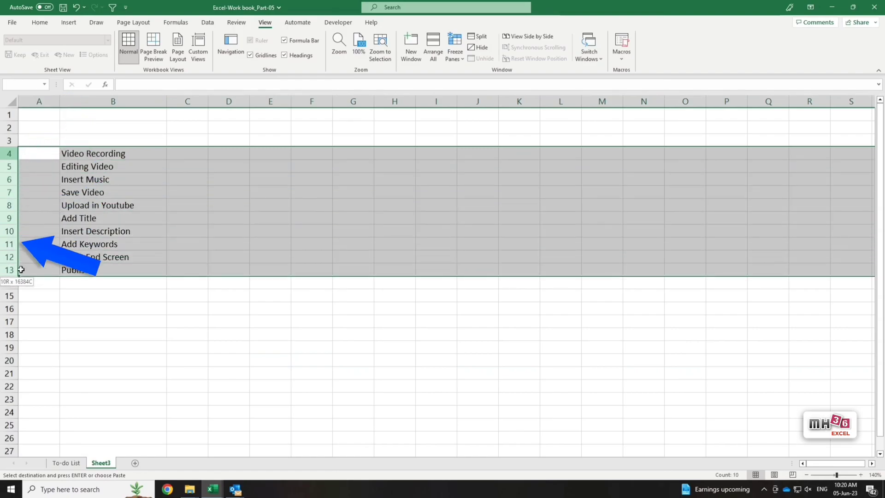
pyautogui.rightClick(17, 155)
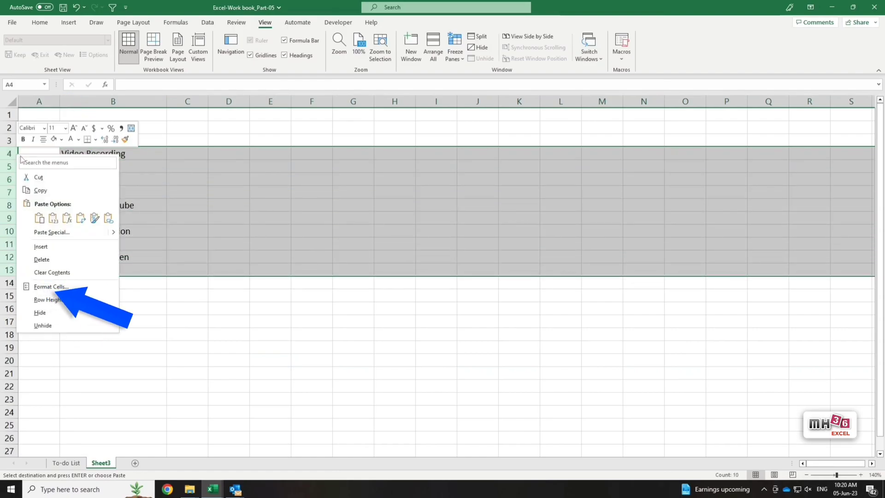
pyautogui.click(65, 300)
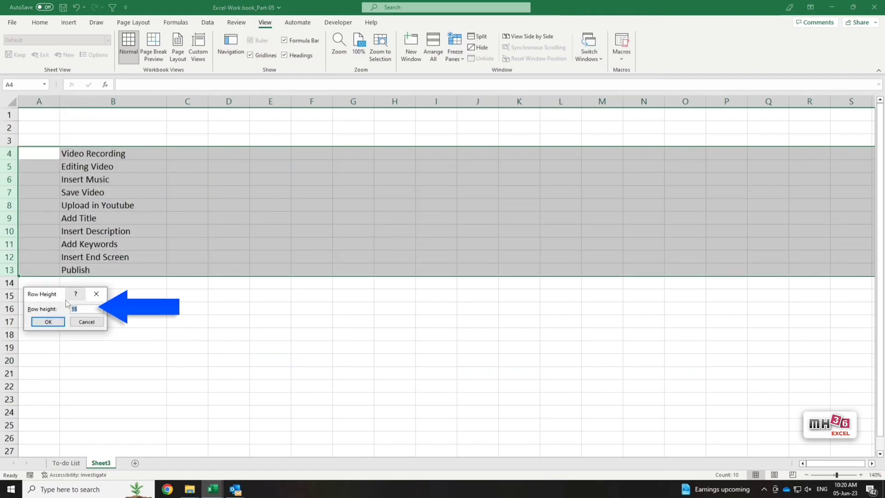
pyautogui.write('21')
pyautogui.press('Return')
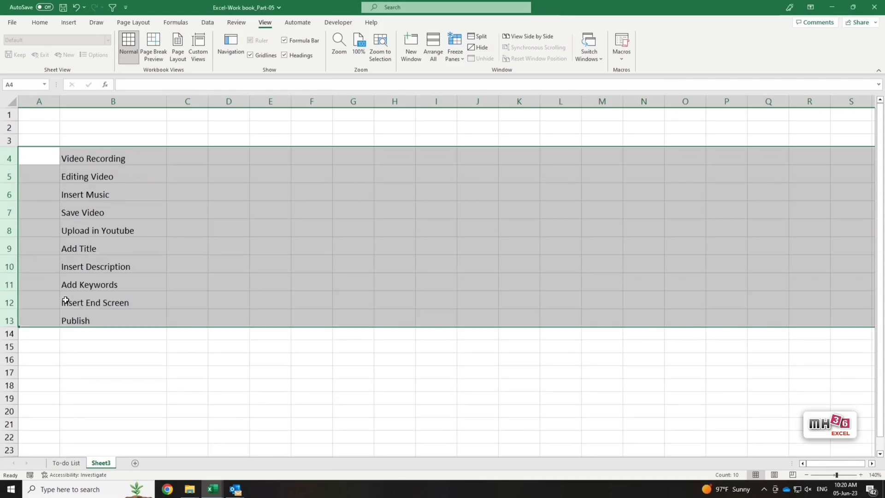
pyautogui.click(308, 380)
# - Align the task names in B4:B13 vertically to the middle of their cells
pyautogui.moveTo(144, 159); pyautogui.dragTo(150, 320)
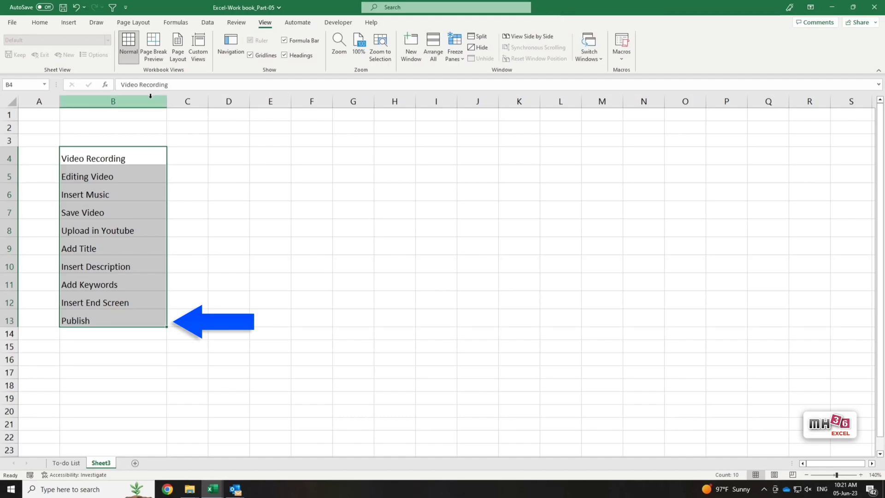
pyautogui.click(40, 22)
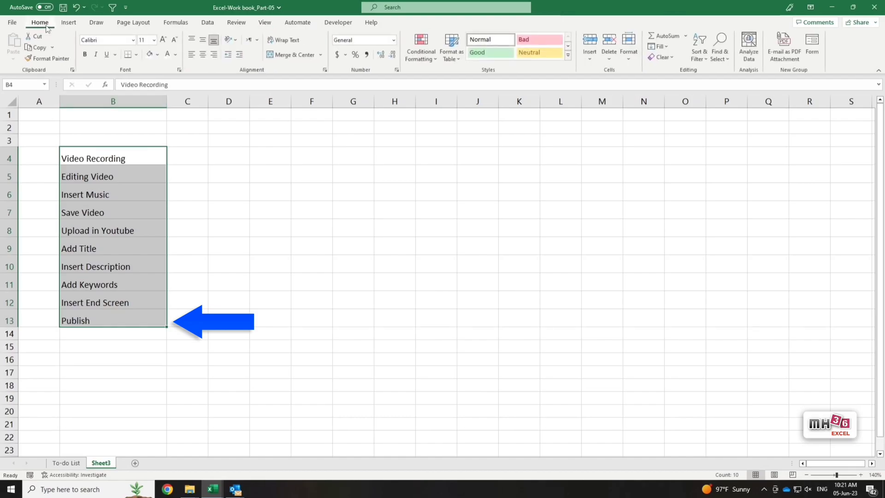
pyautogui.click(202, 44)
pyautogui.click(776, 416)
# - Merge and center B2:C2 with the title TASK LIST, and slightly increase the height of rows 1 to 3
pyautogui.moveTo(96, 129); pyautogui.dragTo(194, 127)
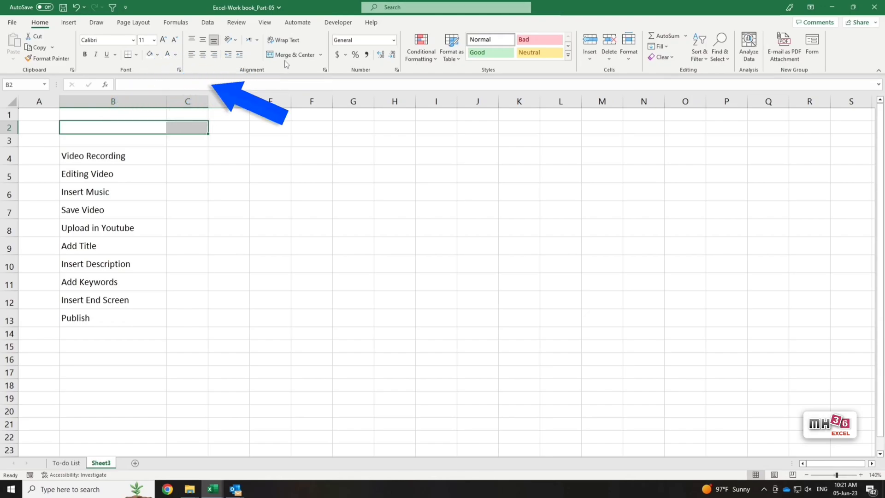
pyautogui.click(295, 55)
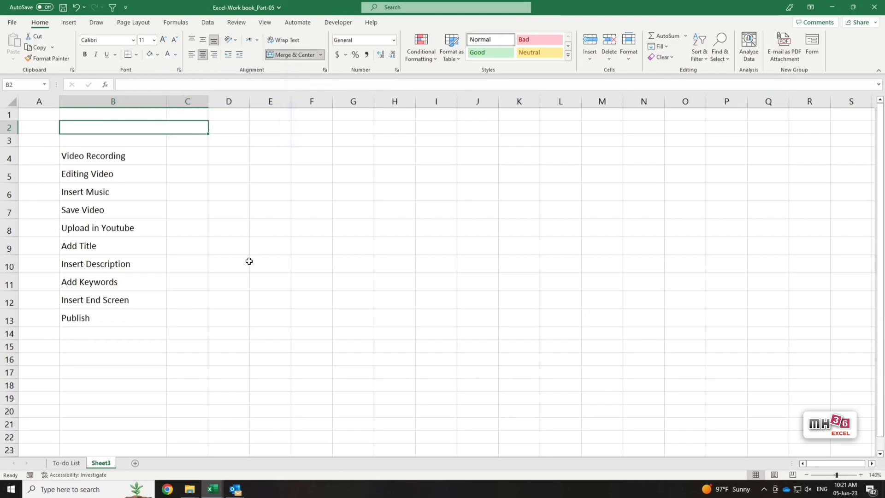
pyautogui.write('TASK LIST')
pyautogui.click(270, 257)
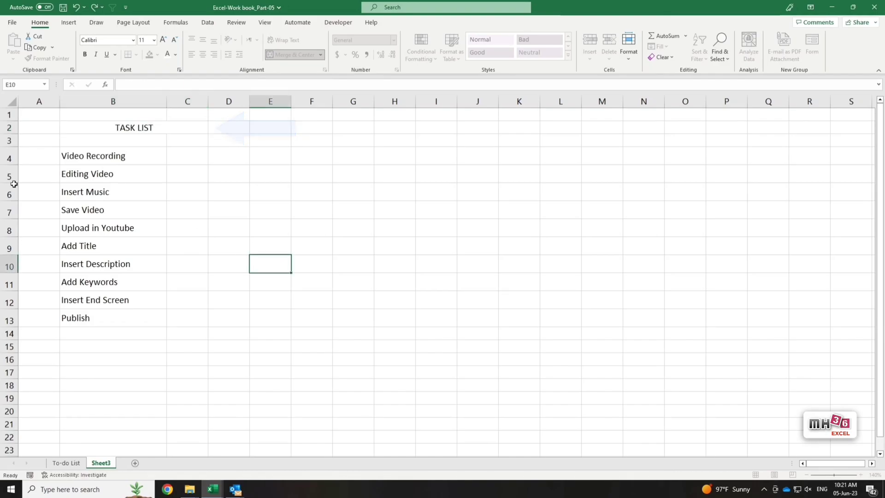
pyautogui.moveTo(9, 114); pyautogui.dragTo(16, 148)
pyautogui.click(226, 157)
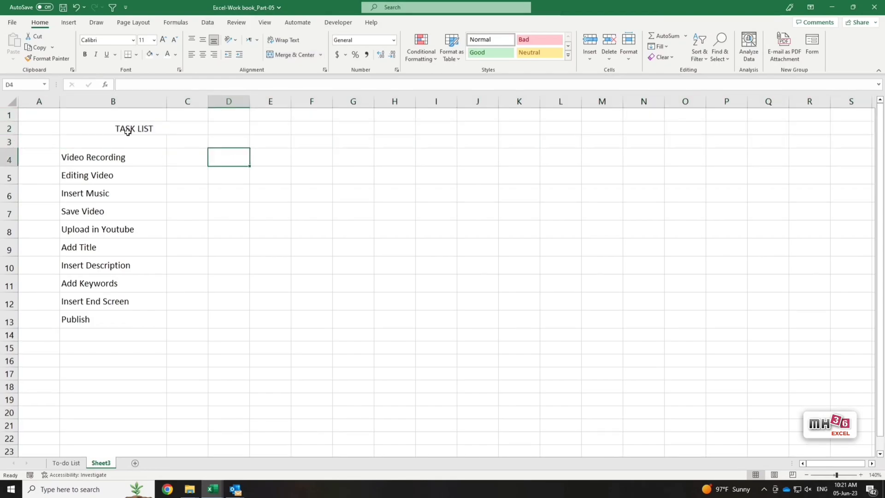
# - Make the TASK LIST title bold and increase its font size to 12
pyautogui.click(109, 128)
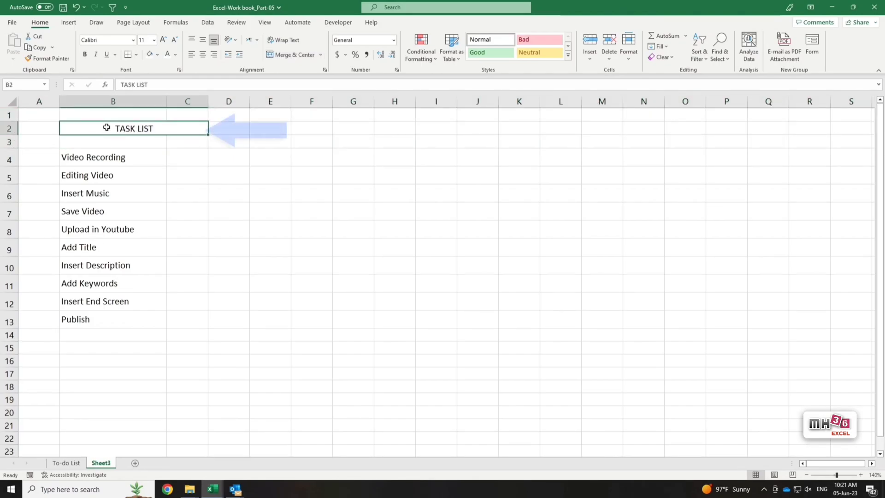
pyautogui.click(85, 55)
pyautogui.click(163, 40)
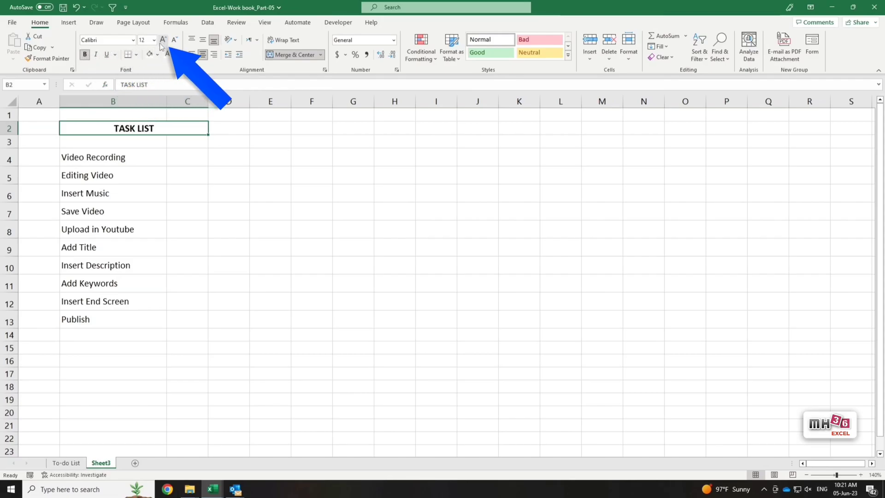
pyautogui.click(348, 284)
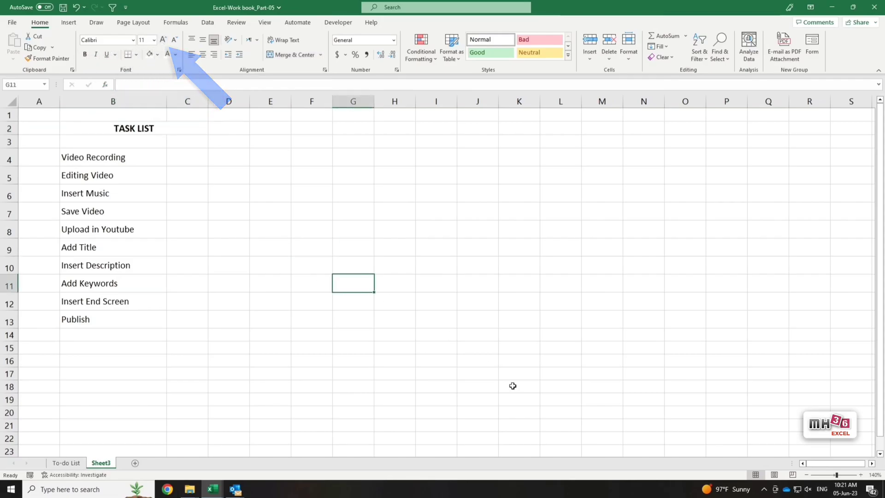
# - Check in the ribbon customization options that Developer is enabled among the main tabs
pyautogui.click(191, 160)
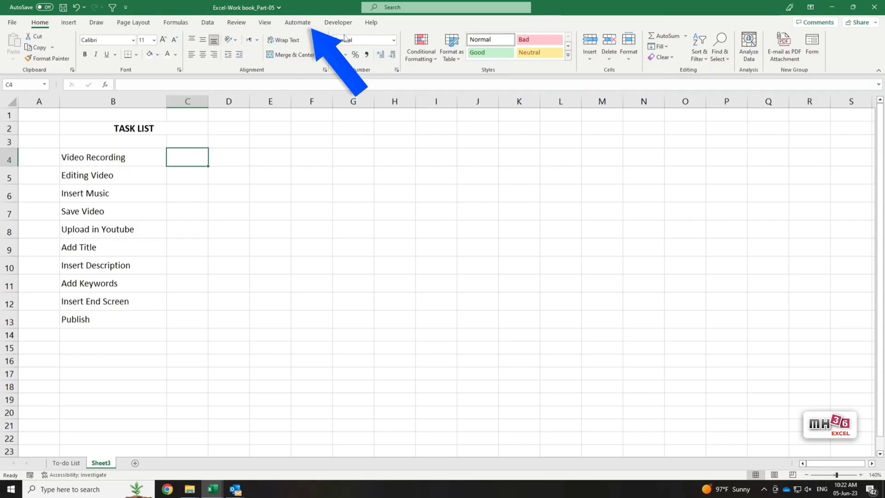
pyautogui.rightClick(47, 26)
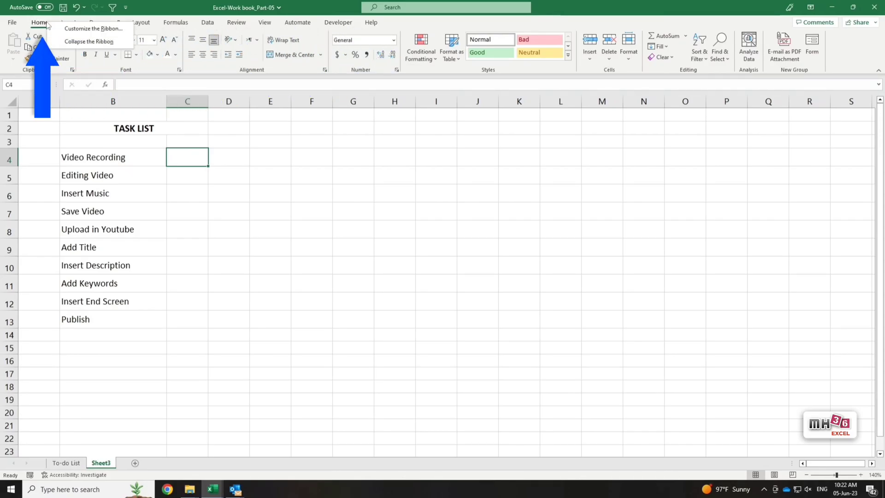
pyautogui.click(116, 29)
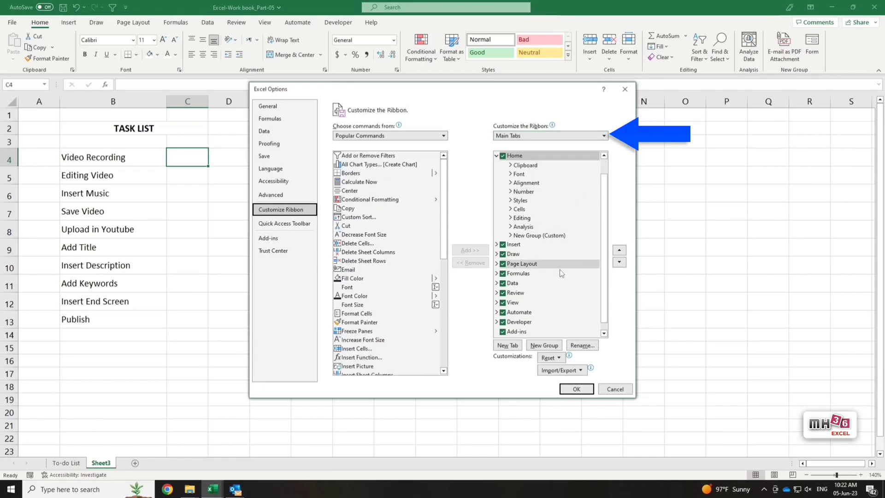
pyautogui.scroll(-1, 557, 286)
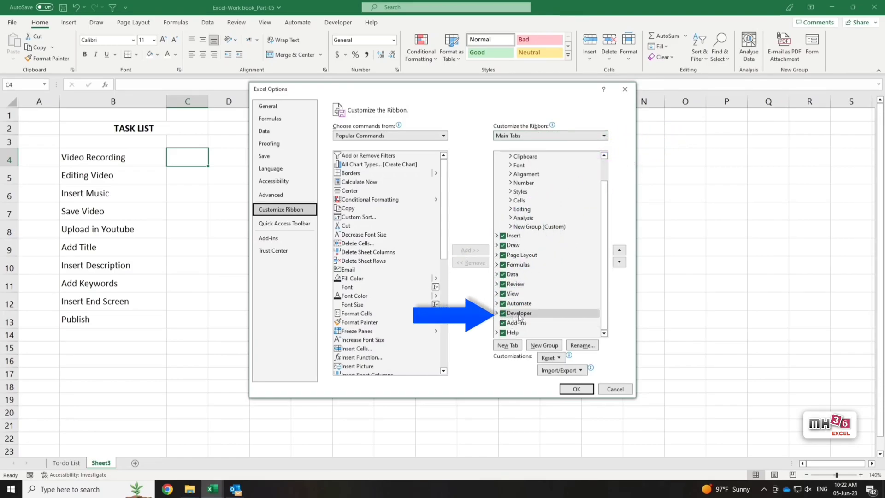
pyautogui.click(592, 391)
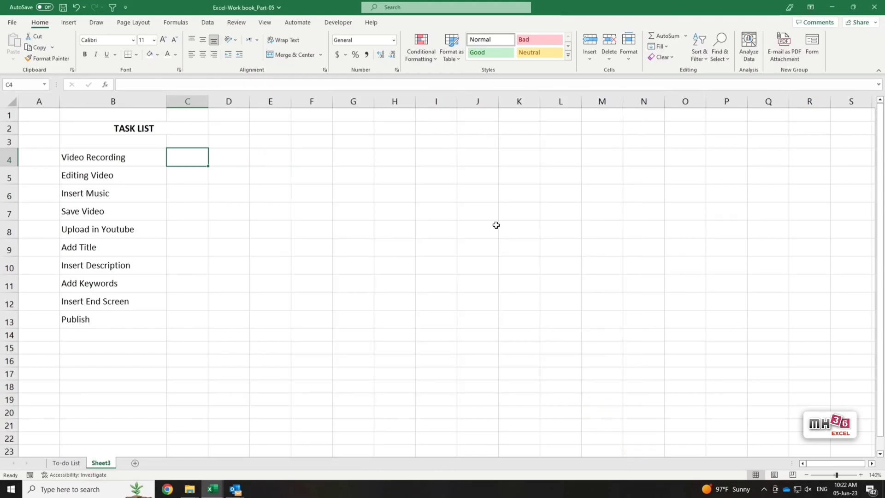
# - Insert a Check Box form control in cell C4, beside Video Recording
pyautogui.click(349, 24)
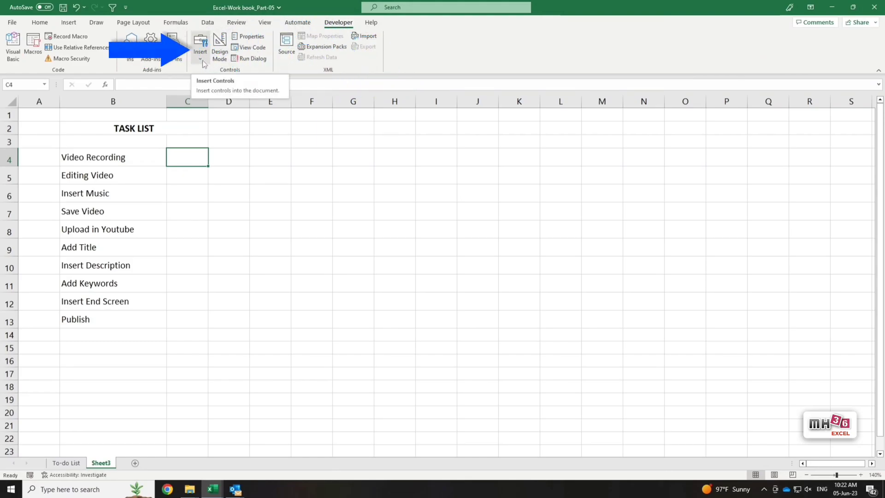
pyautogui.click(201, 46)
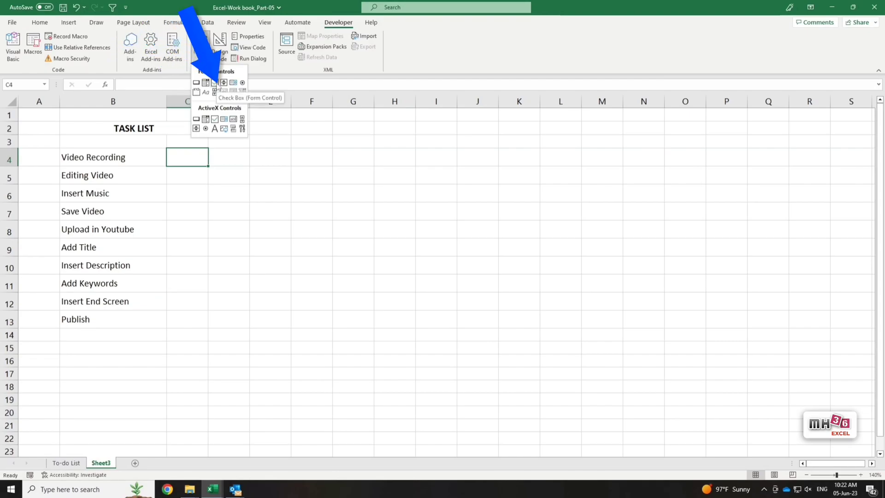
pyautogui.click(215, 83)
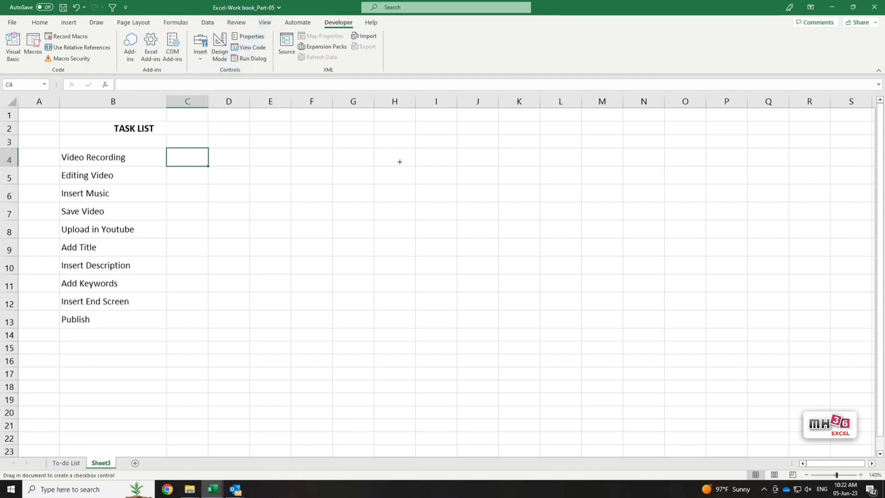
pyautogui.moveTo(176, 151); pyautogui.dragTo(200, 167)
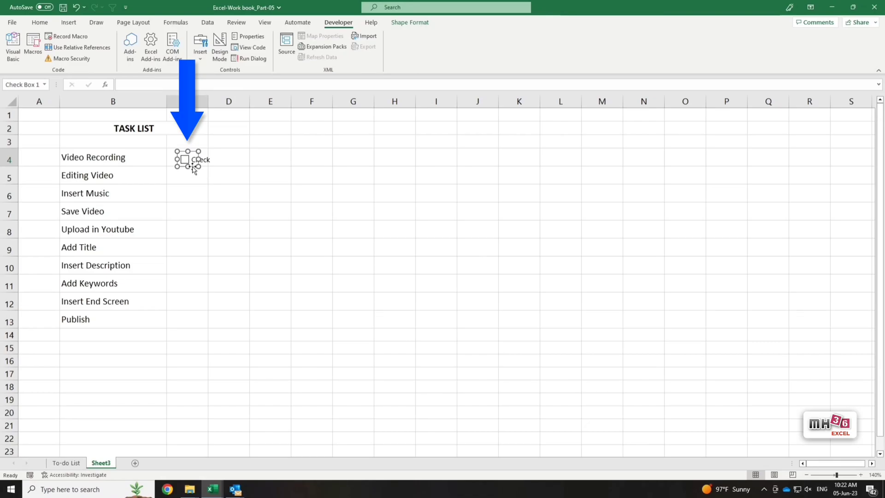
# - Remove the label text from the check box in C4 and center the box within the cell
pyautogui.rightClick(193, 166)
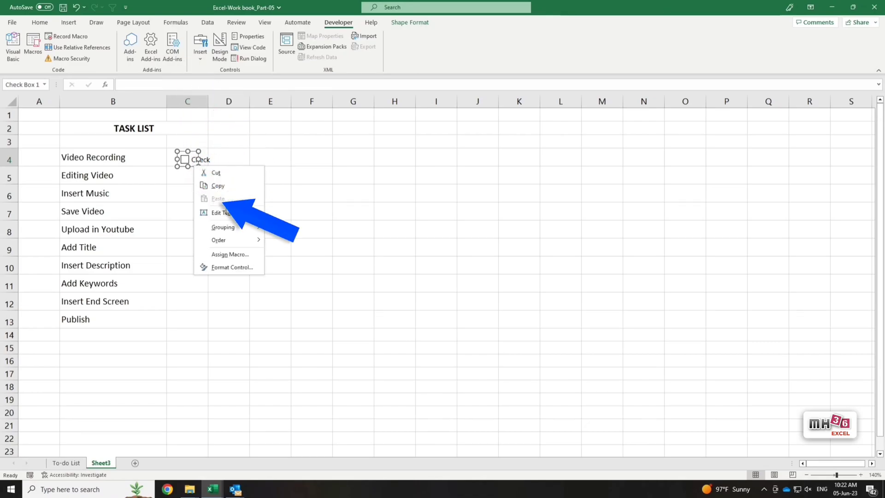
pyautogui.click(229, 214)
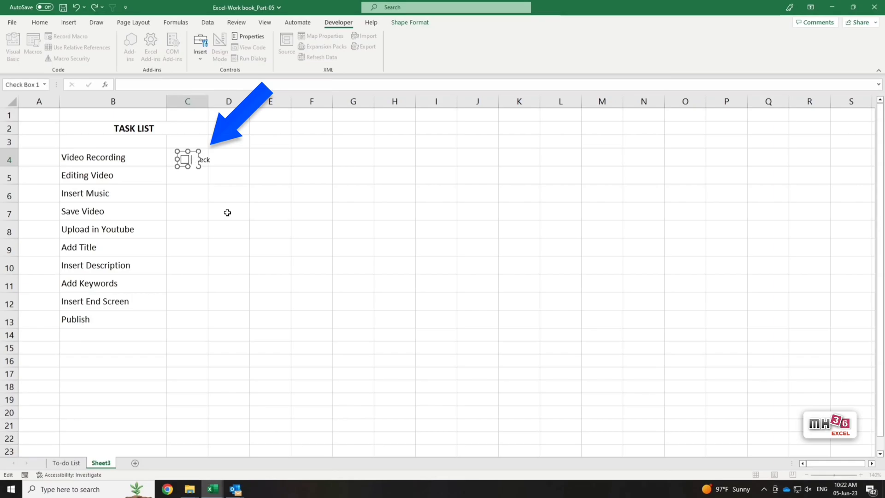
pyautogui.click(392, 249)
pyautogui.keyDown('ctrl'); pyautogui.click(193, 171); pyautogui.keyUp('ctrl')
pyautogui.moveTo(193, 168); pyautogui.dragTo(195, 167)
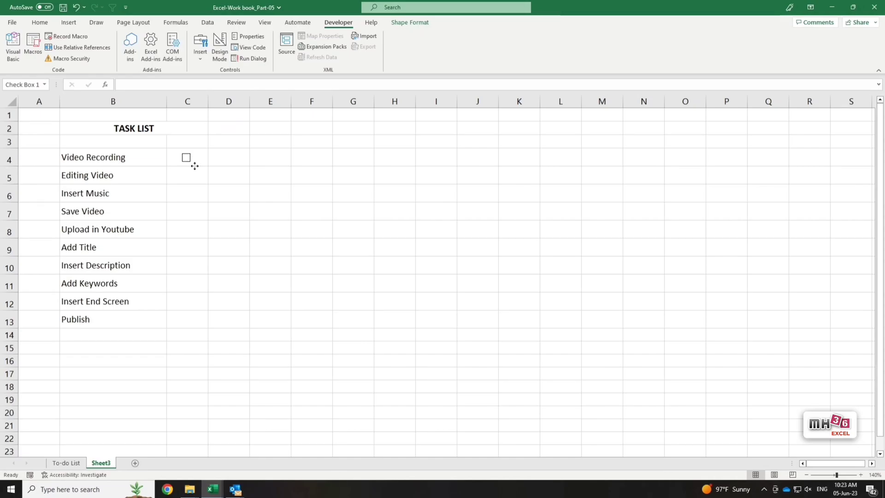
pyautogui.moveTo(194, 166); pyautogui.dragTo(195, 166)
pyautogui.click(290, 174)
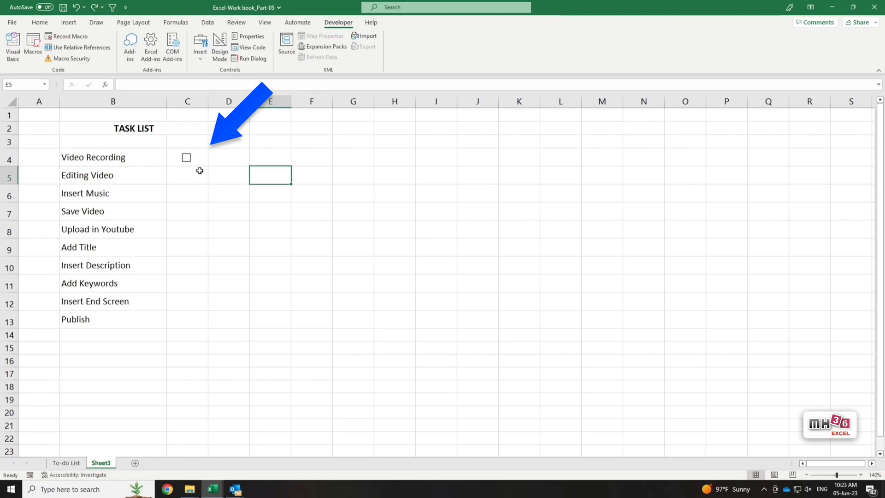
# - Fill the check box from C4 down to C13 so every task has one
pyautogui.moveTo(202, 159); pyautogui.dragTo(198, 314)
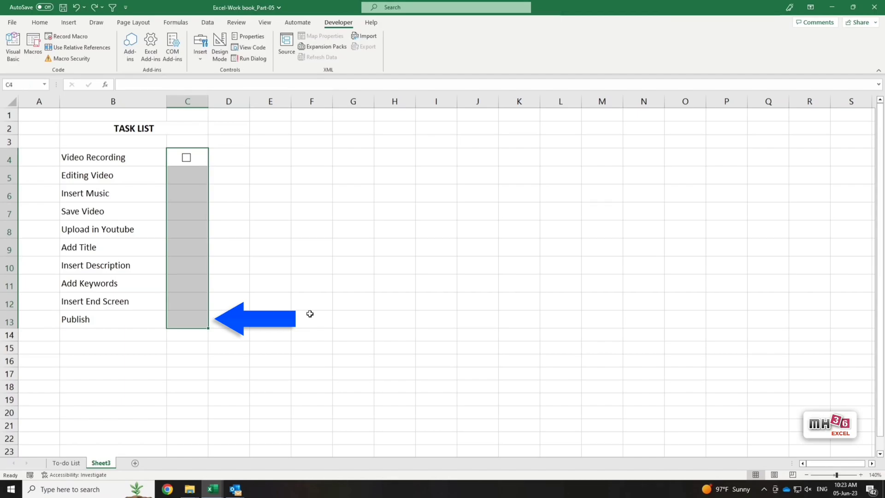
pyautogui.hotkey('ctrl', 'd')
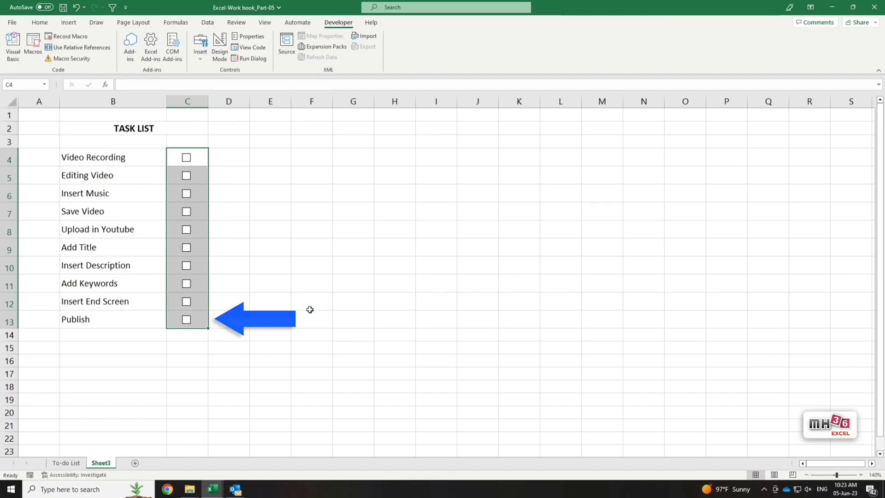
pyautogui.click(404, 261)
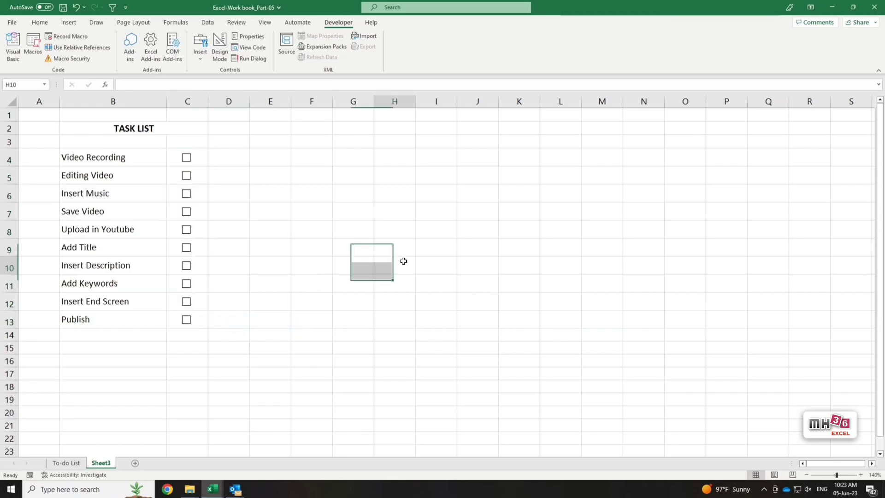
# - Link the Video Recording check box to cell $D$4, and test the link by ticking and unticking it
pyautogui.rightClick(189, 159)
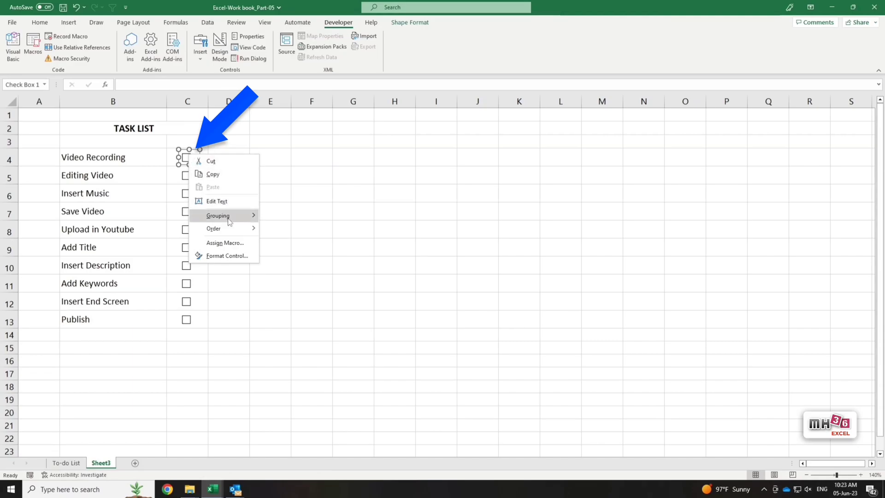
pyautogui.click(225, 256)
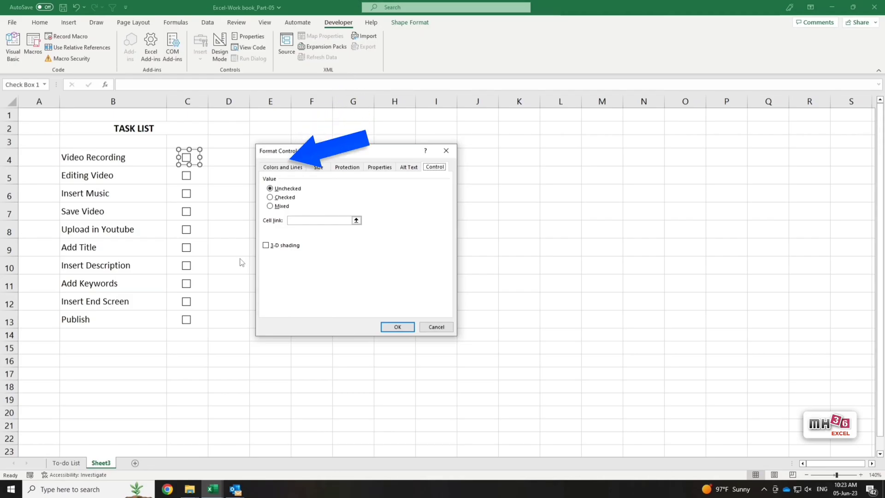
pyautogui.click(298, 221)
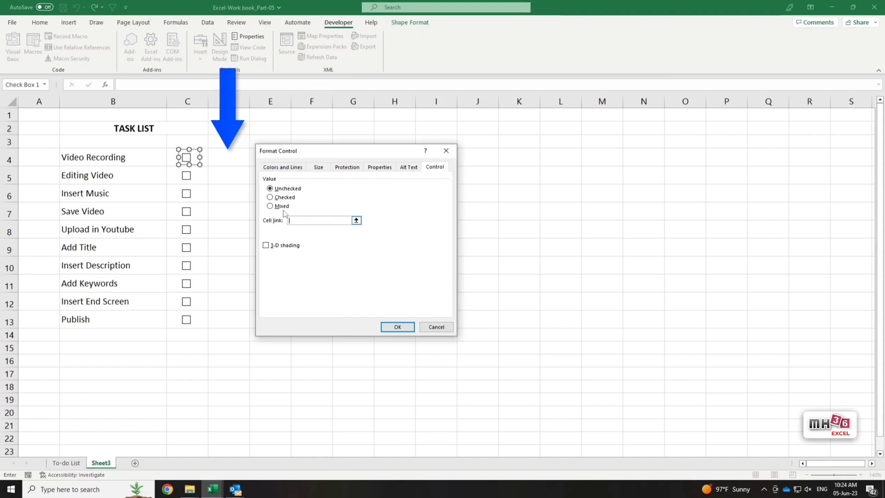
pyautogui.click(232, 159)
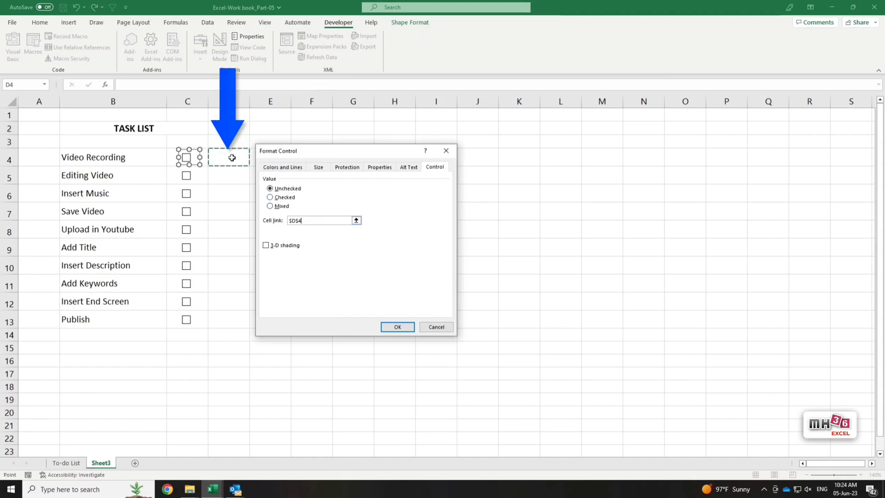
pyautogui.click(397, 326)
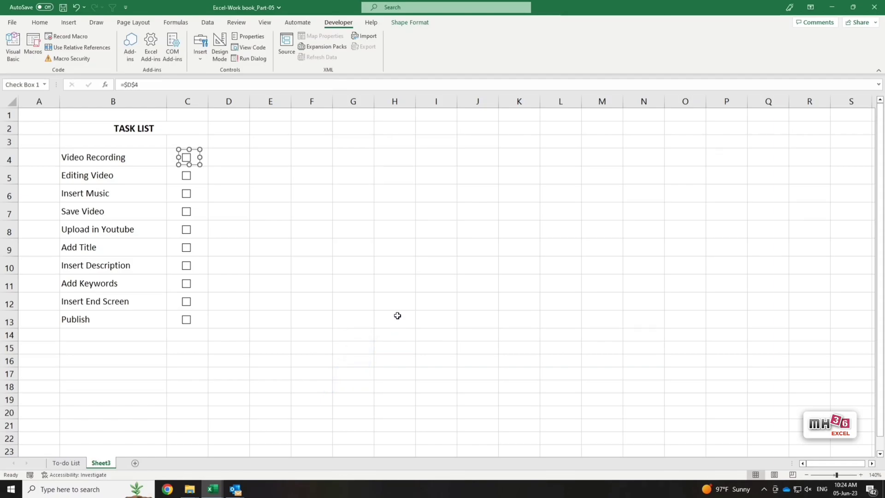
pyautogui.click(398, 315)
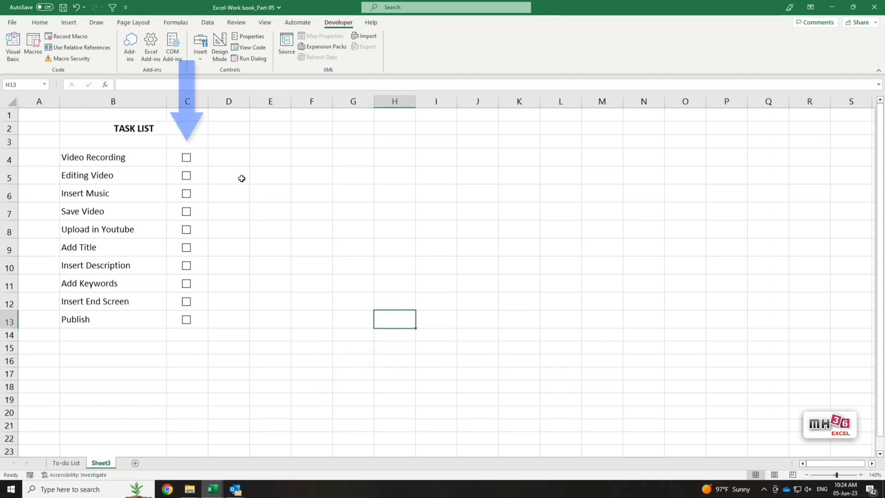
pyautogui.click(186, 159)
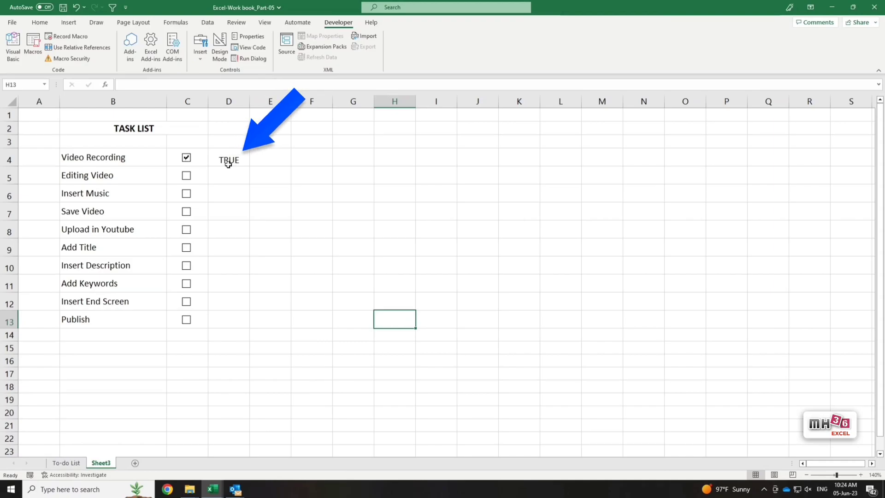
pyautogui.click(187, 160)
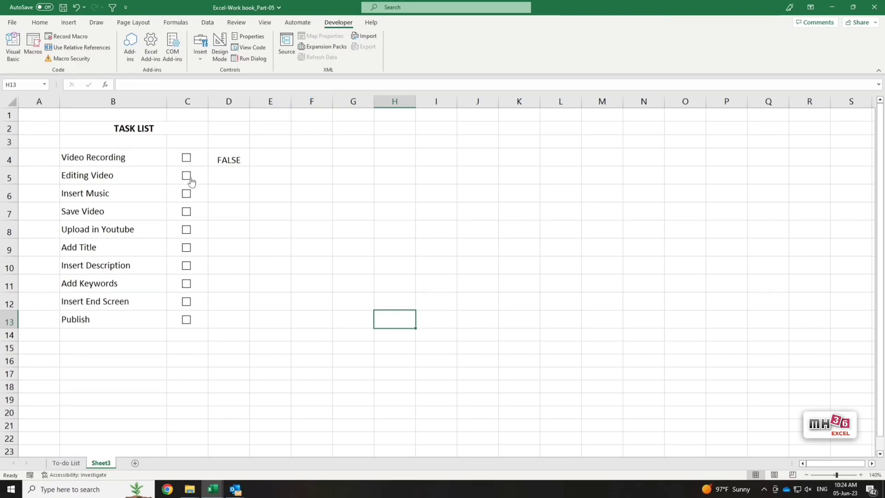
# - Link each remaining check box in C5:C13 to the cell beside it in column D, through $D$13 for Publish
pyautogui.rightClick(192, 181)
pyautogui.click(225, 278)
pyautogui.click(233, 179)
pyautogui.click(398, 327)
pyautogui.rightClick(189, 196)
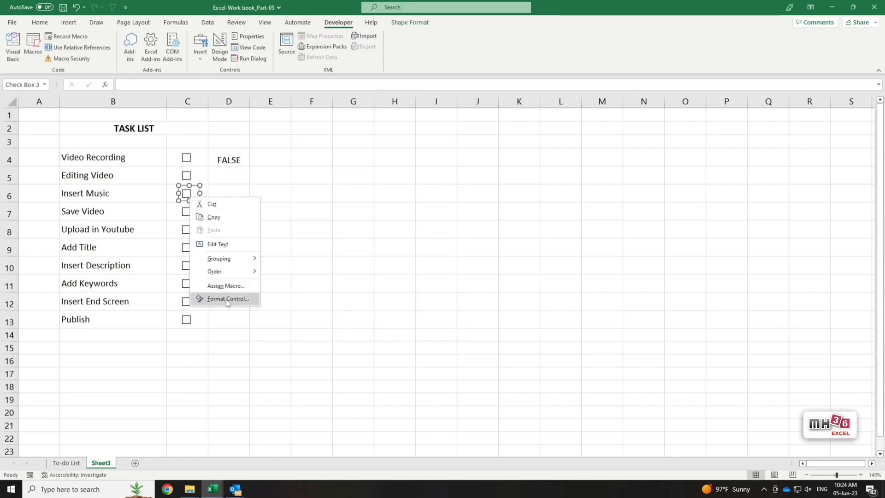
pyautogui.click(225, 298)
pyautogui.click(230, 194)
pyautogui.click(398, 327)
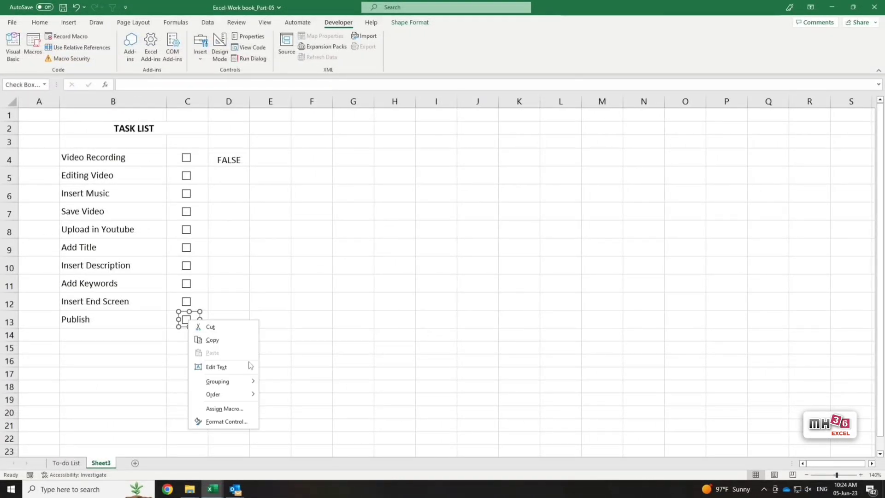
pyautogui.click(227, 421)
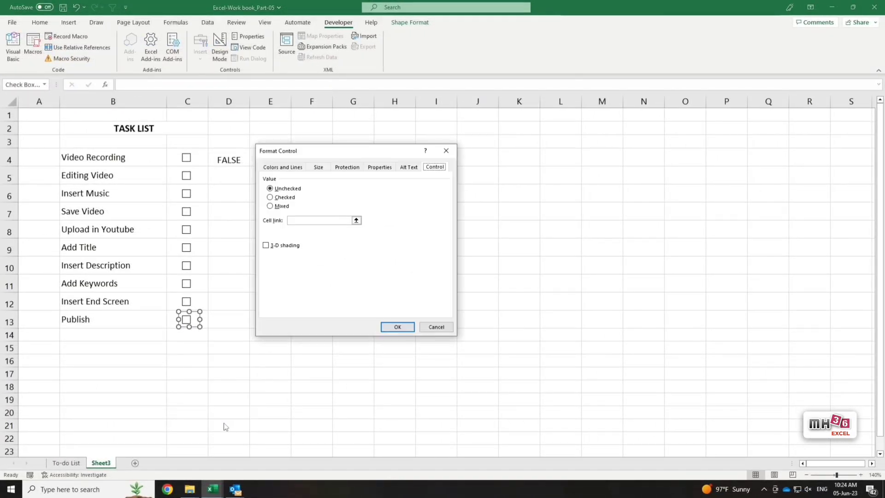
pyautogui.click(224, 323)
pyautogui.click(397, 327)
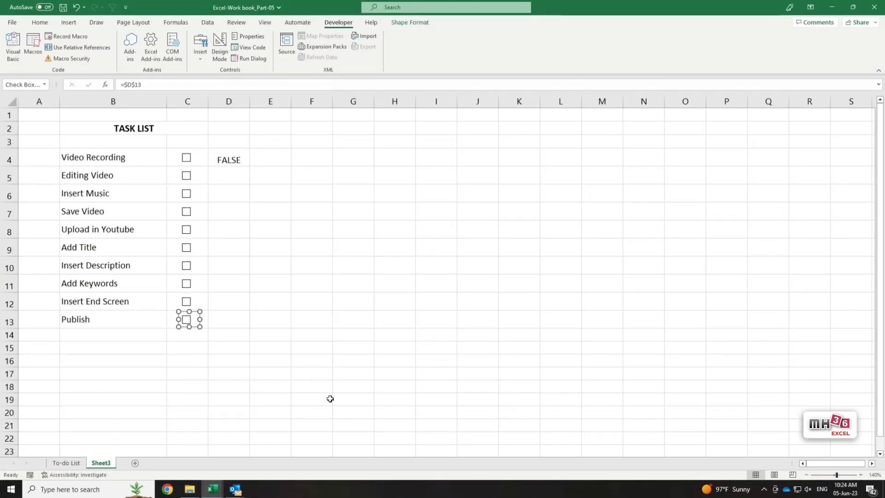
pyautogui.click(330, 400)
# - Tick the check boxes of all tasks from Video Recording to Publish
pyautogui.click(186, 176)
pyautogui.click(186, 211)
pyautogui.click(186, 230)
pyautogui.click(187, 248)
pyautogui.click(187, 265)
pyautogui.click(187, 283)
pyautogui.click(186, 301)
pyautogui.click(186, 319)
pyautogui.click(186, 158)
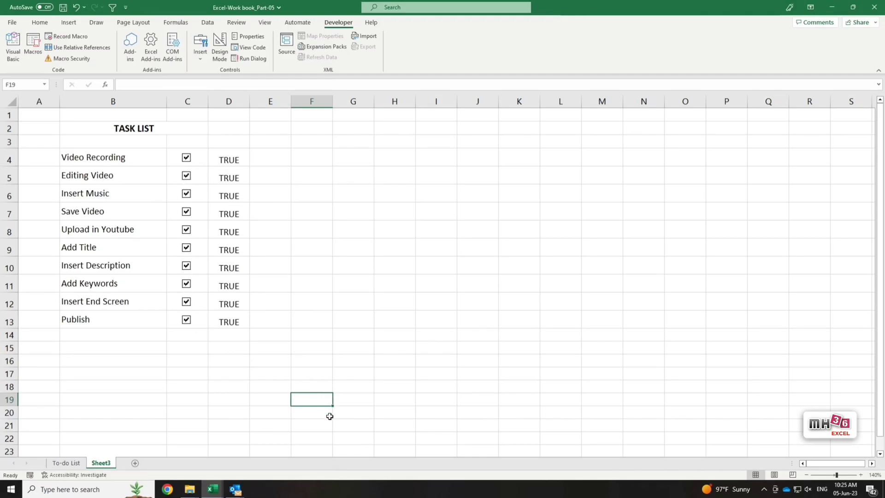
# - Enter the formula =D4+D5+D6+D7+D8+D9+D10+D11+D12+D13 in D14 to count the completed tasks
pyautogui.click(229, 335)
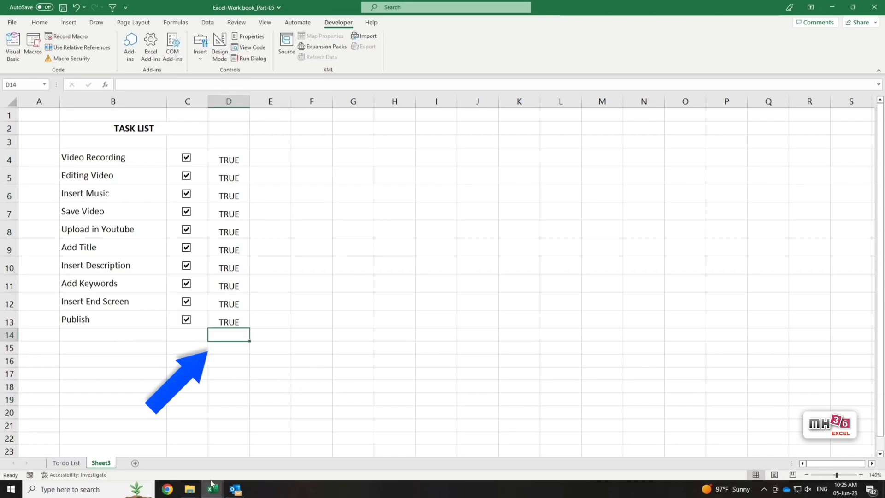
pyautogui.write('=')
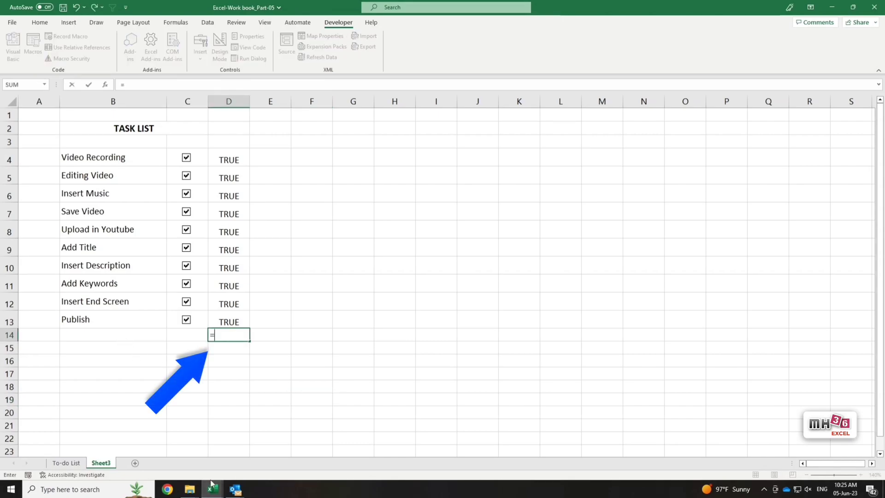
pyautogui.click(239, 161)
pyautogui.write('+')
pyautogui.click(234, 178)
pyautogui.write('+')
pyautogui.click(233, 196)
pyautogui.write('+')
pyautogui.click(235, 214)
pyautogui.write('+')
pyautogui.click(236, 232)
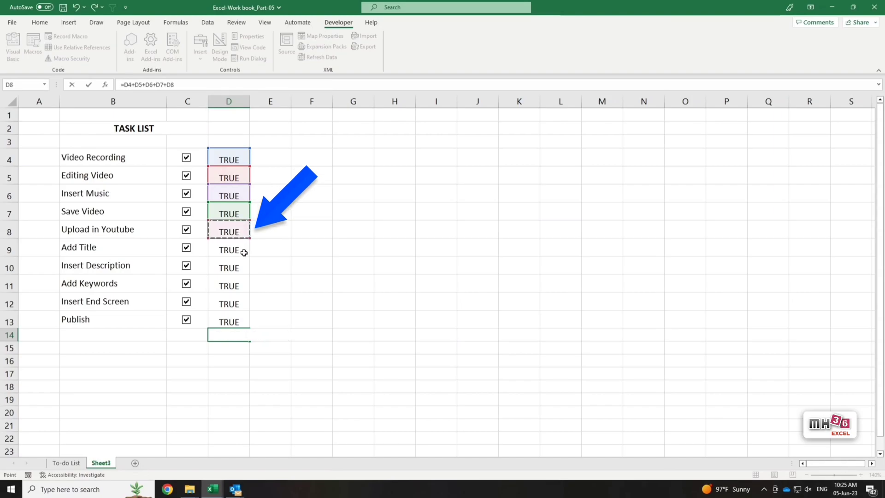
pyautogui.write('+')
pyautogui.click(245, 251)
pyautogui.write('+')
pyautogui.click(246, 271)
pyautogui.write('+')
pyautogui.click(247, 288)
pyautogui.write('+')
pyautogui.click(246, 304)
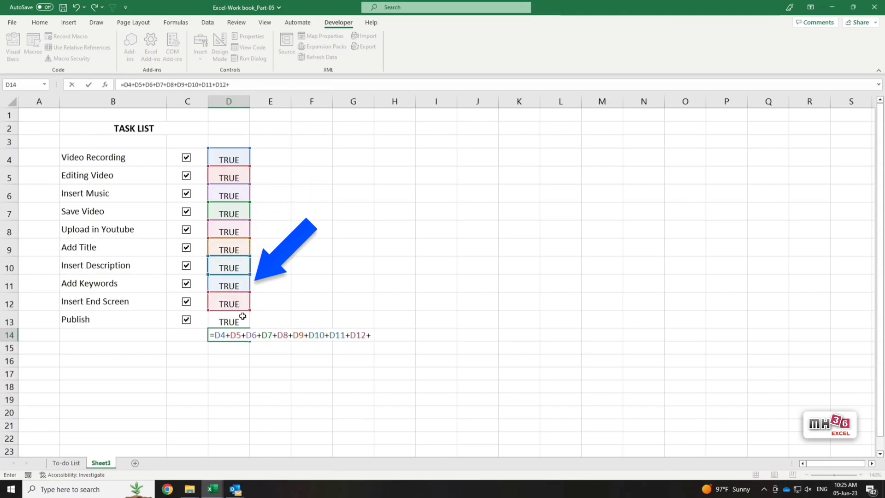
pyautogui.click(239, 319)
pyautogui.write('+')
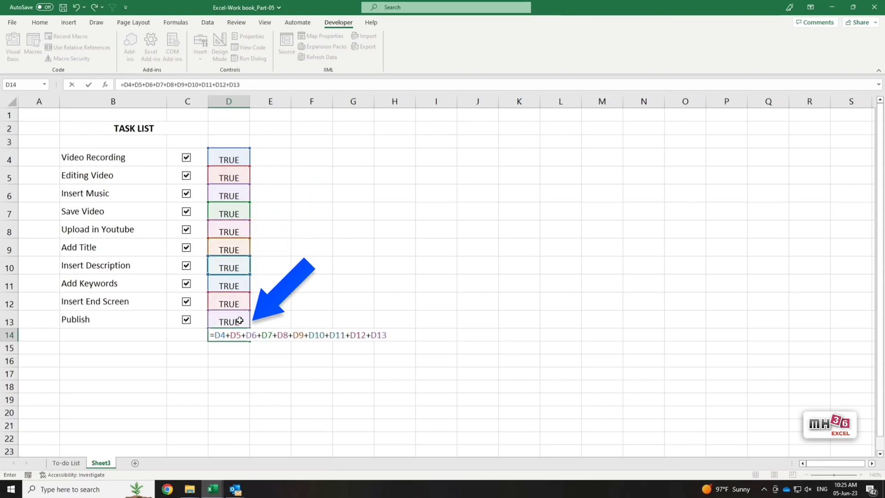
pyautogui.press('Return')
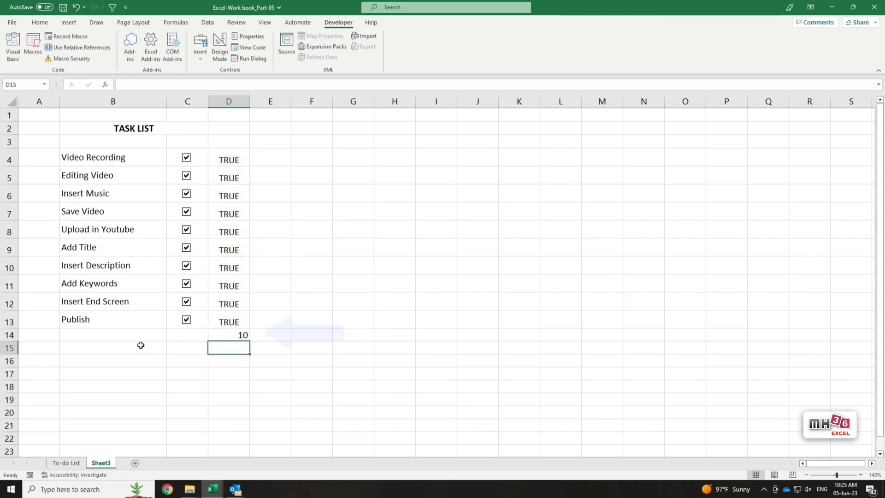
# - Untick Editing Video, Insert Music, Save Video, Upload in Youtube and Insert Description to test the count
pyautogui.click(186, 176)
pyautogui.click(186, 194)
pyautogui.click(186, 212)
pyautogui.click(187, 229)
pyautogui.click(186, 266)
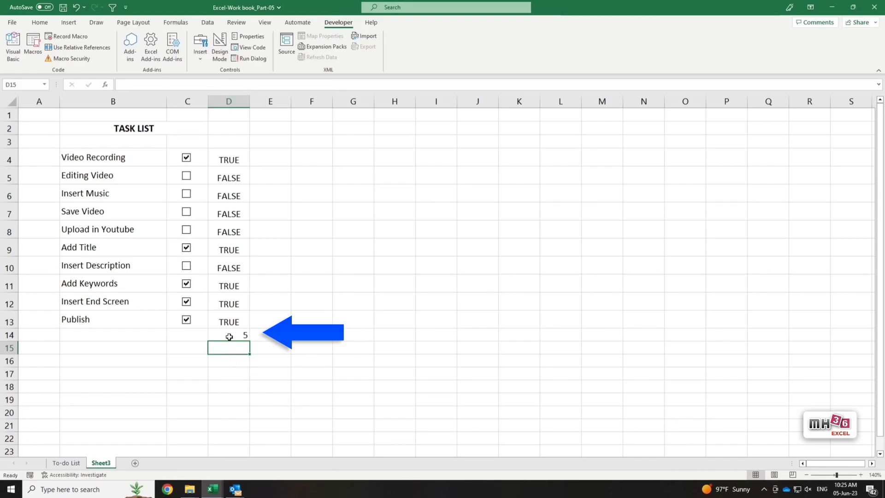
pyautogui.click(265, 385)
# - Enter the formula =D14/10 in E8 to calculate the completed share of tasks
pyautogui.click(280, 233)
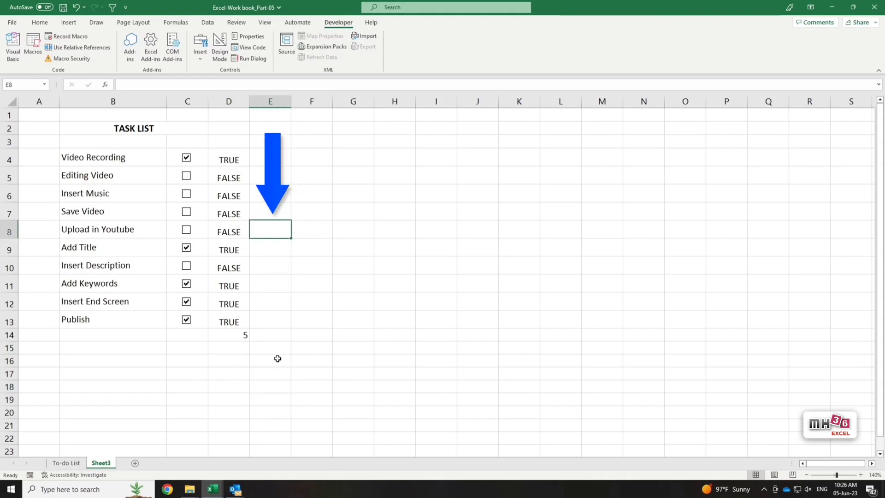
pyautogui.write('=')
pyautogui.click(237, 335)
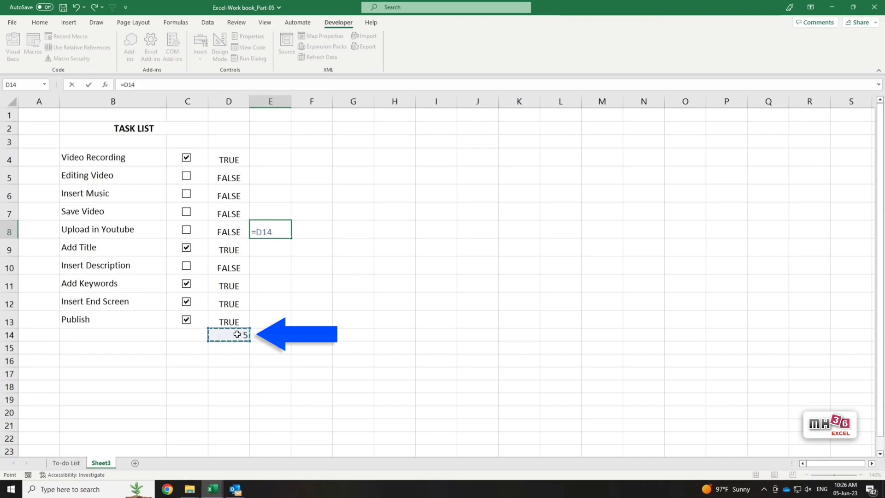
pyautogui.write('/10')
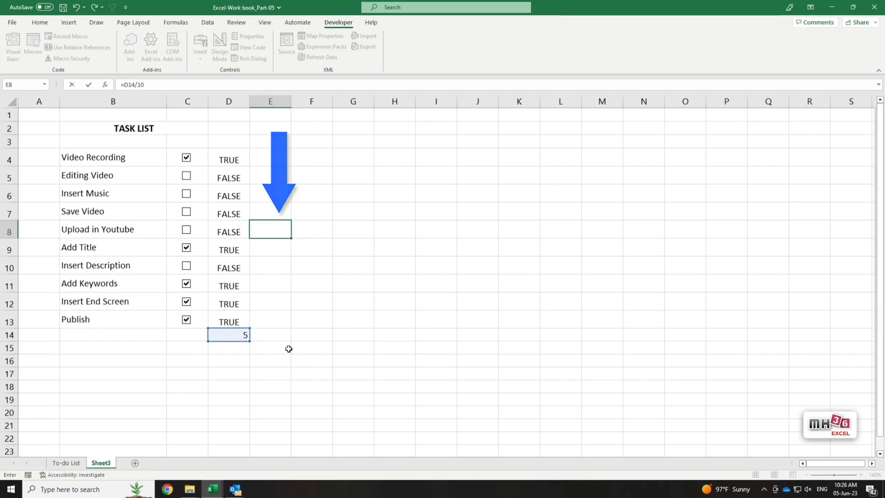
pyautogui.press('Return')
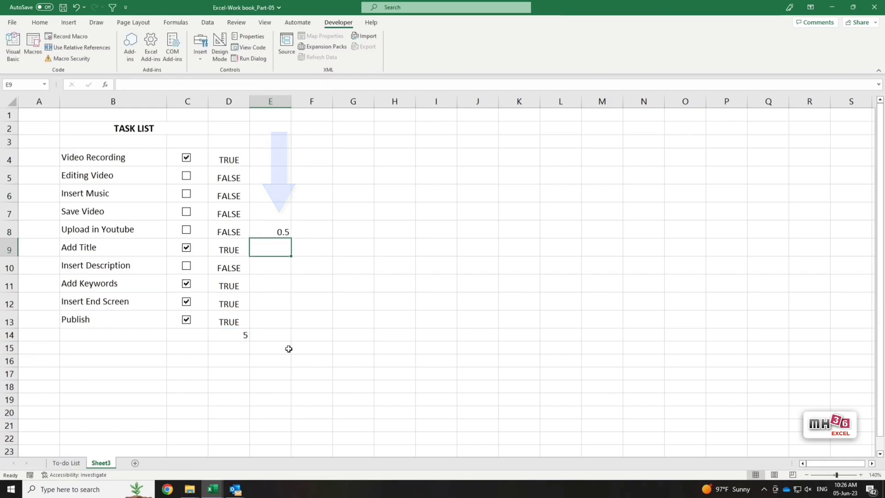
# - Format E8 as a percentage and tick the Save Video check box to test it
pyautogui.click(282, 232)
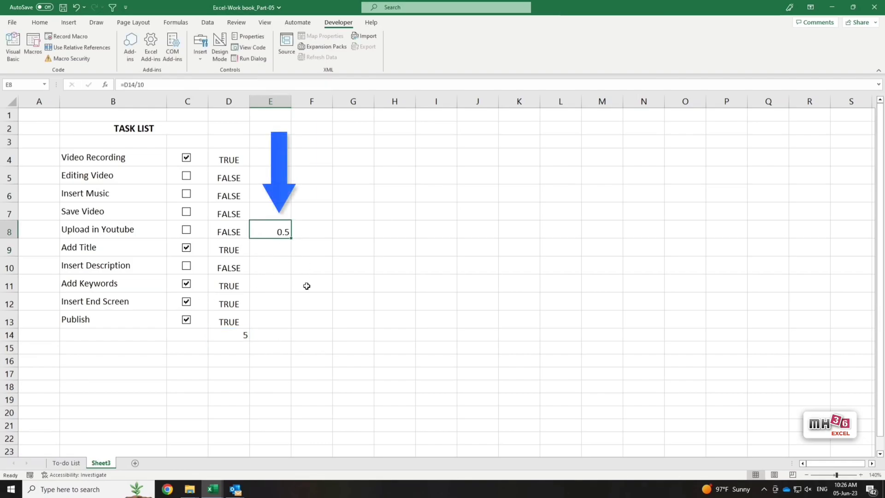
pyautogui.click(41, 23)
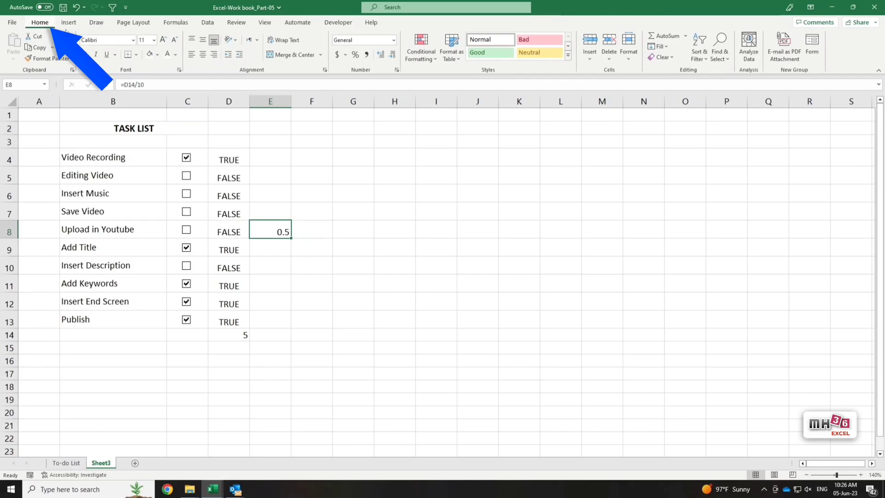
pyautogui.click(355, 55)
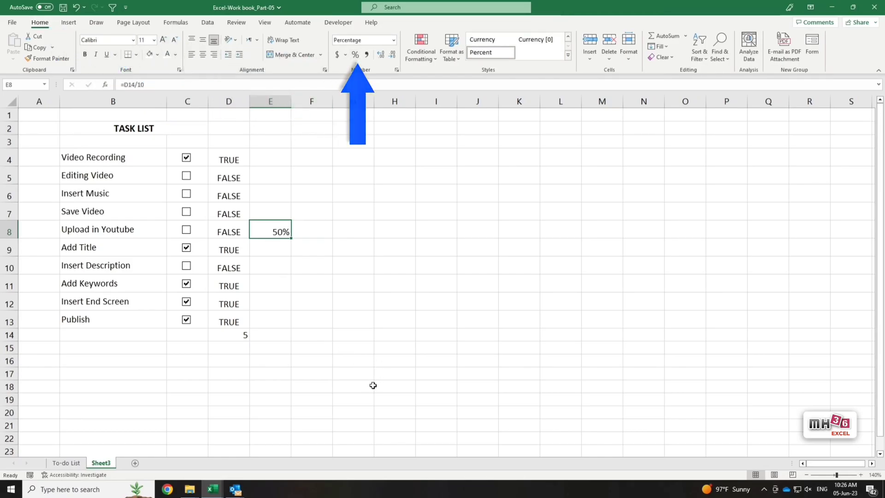
pyautogui.click(186, 213)
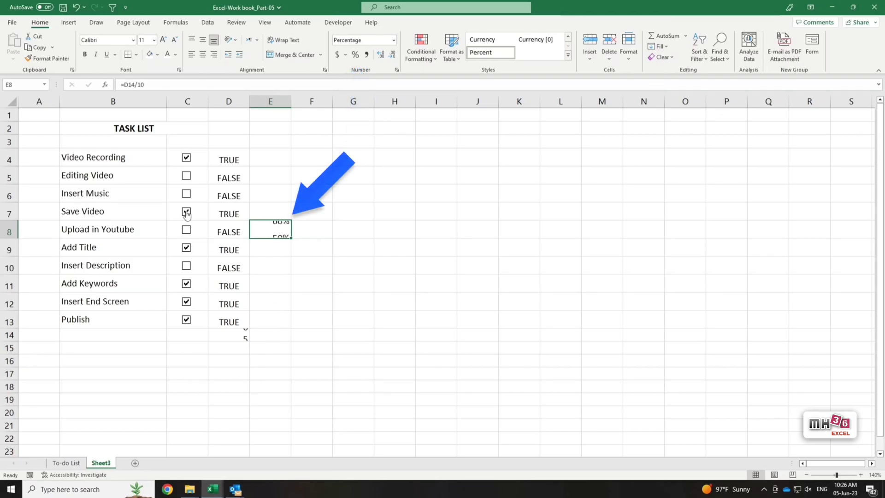
# - Tick the Insert Music and Editing Video check boxes to test the completed percentage
pyautogui.click(186, 194)
pyautogui.click(186, 176)
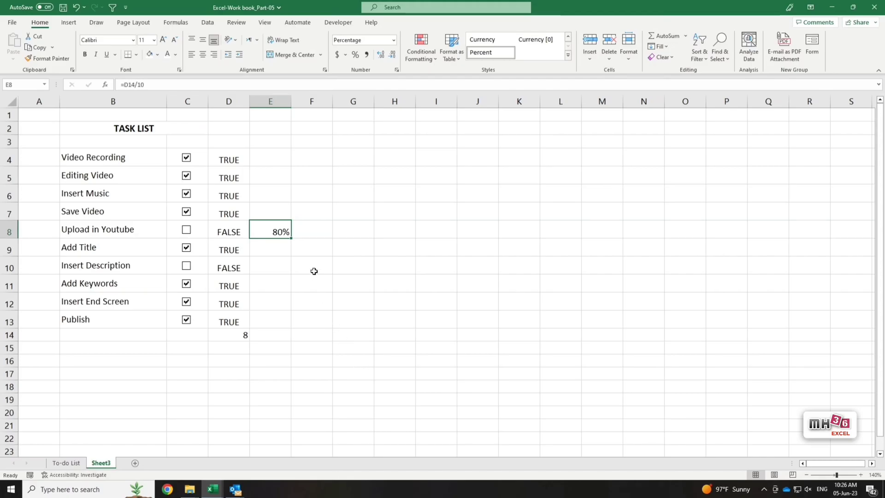
# - Enter the formula =1-E8 in F8 to calculate the balance share of tasks
pyautogui.click(318, 232)
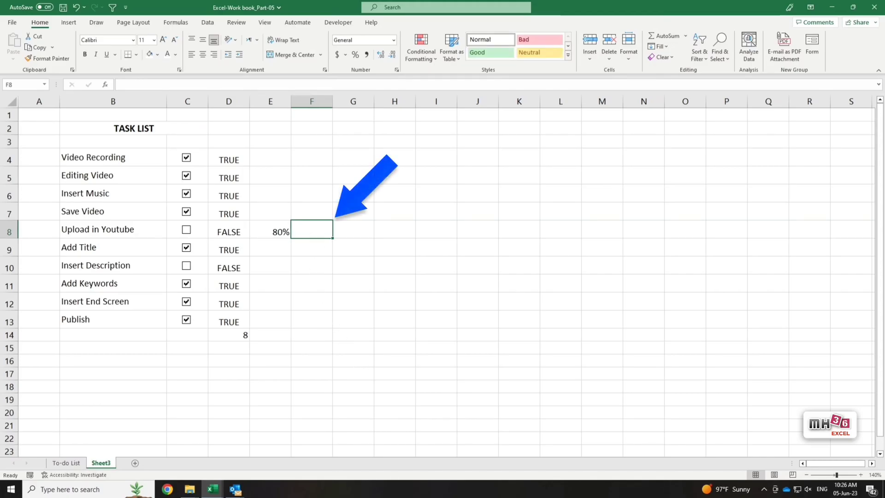
pyautogui.write('=')
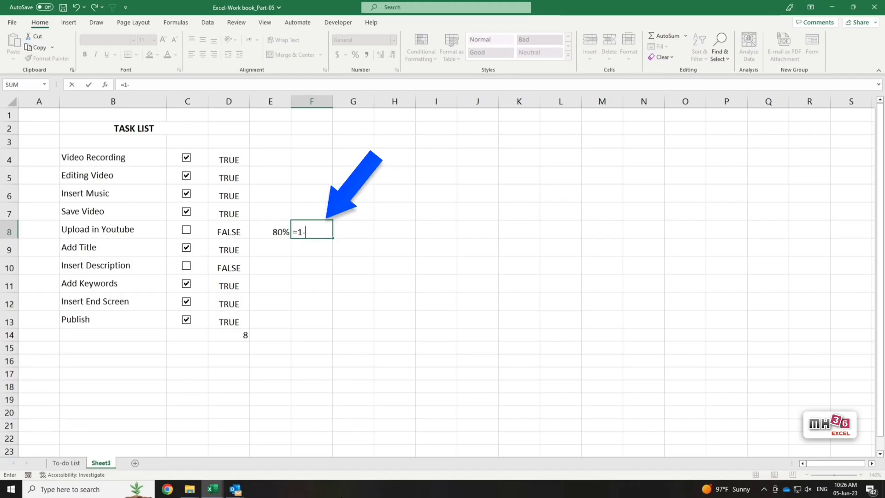
pyautogui.write('1-')
pyautogui.click(279, 232)
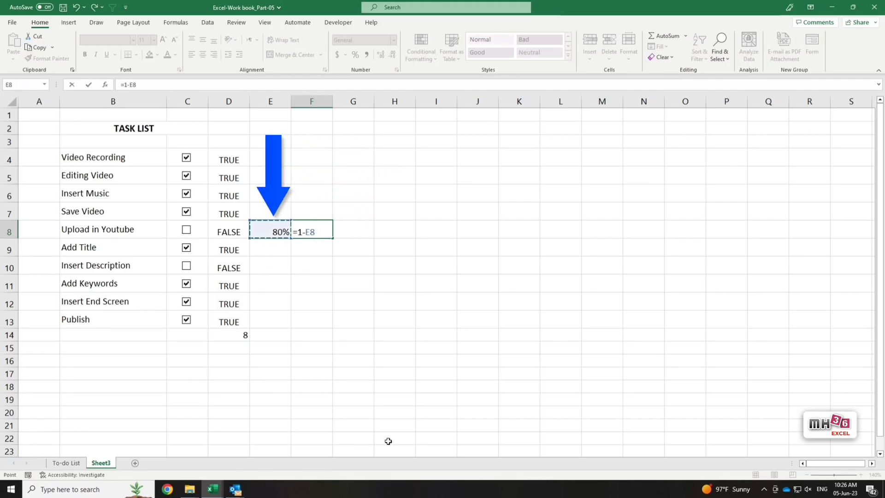
pyautogui.press('Return')
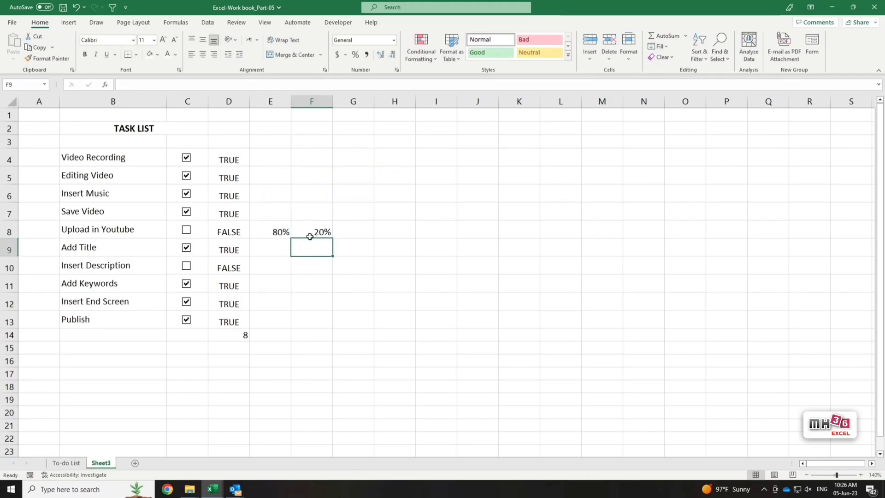
# - Untick Save Video, Insert Music and Insert End Screen to test both percentages
pyautogui.click(187, 212)
pyautogui.click(185, 195)
pyautogui.click(186, 302)
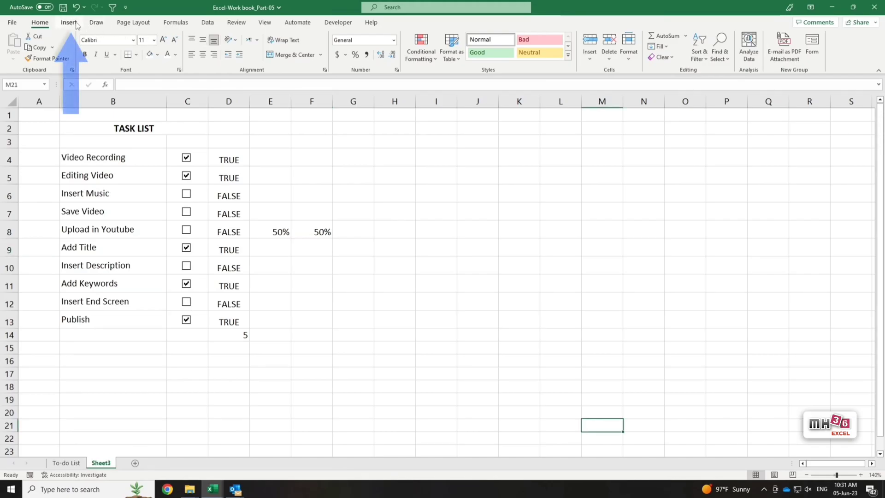
# - Insert an empty doughnut chart and move it beside the percentages, starting at column G, row 4
pyautogui.click(69, 23)
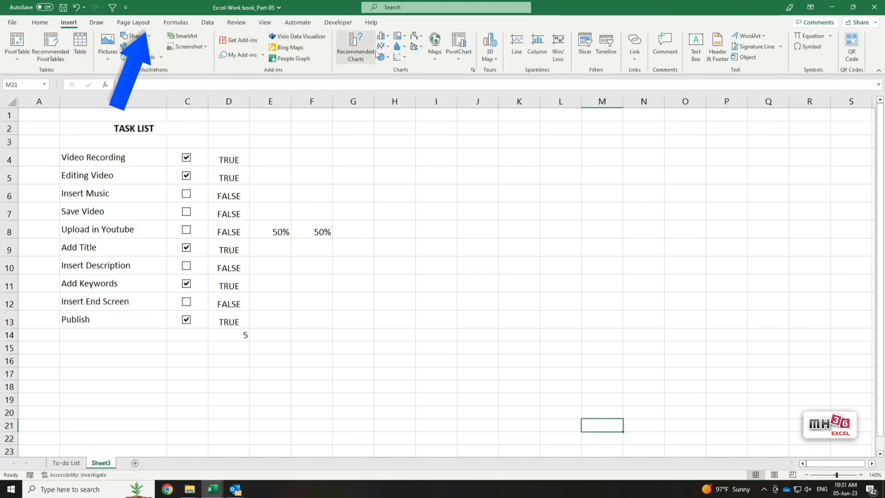
pyautogui.click(389, 58)
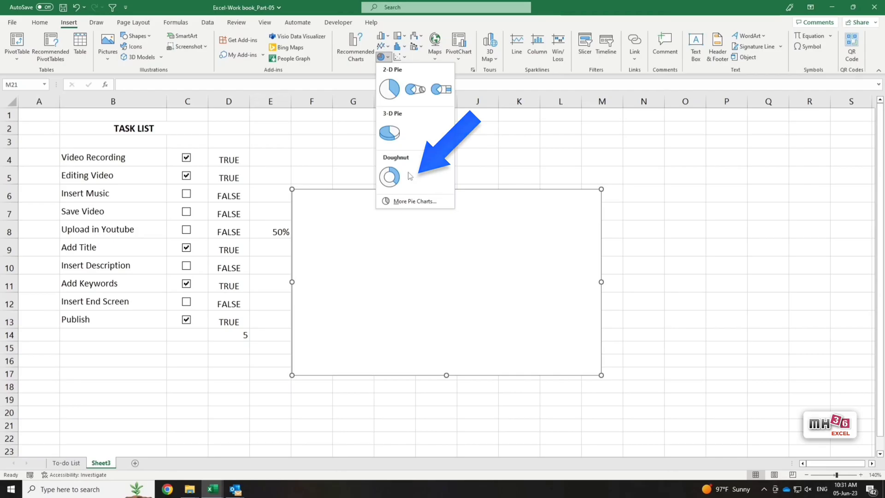
pyautogui.click(389, 176)
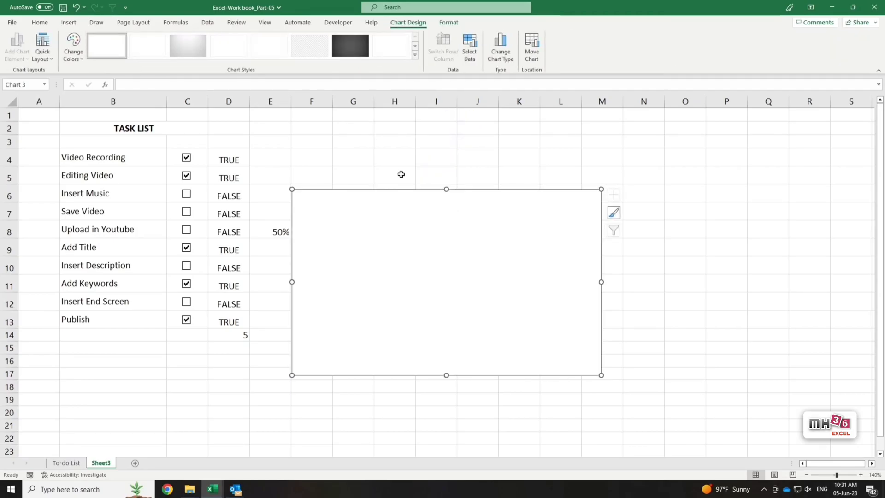
pyautogui.moveTo(590, 375); pyautogui.dragTo(631, 330)
# - Add a data series named M with twenty values of 1 to the doughnut chart
pyautogui.rightClick(429, 151)
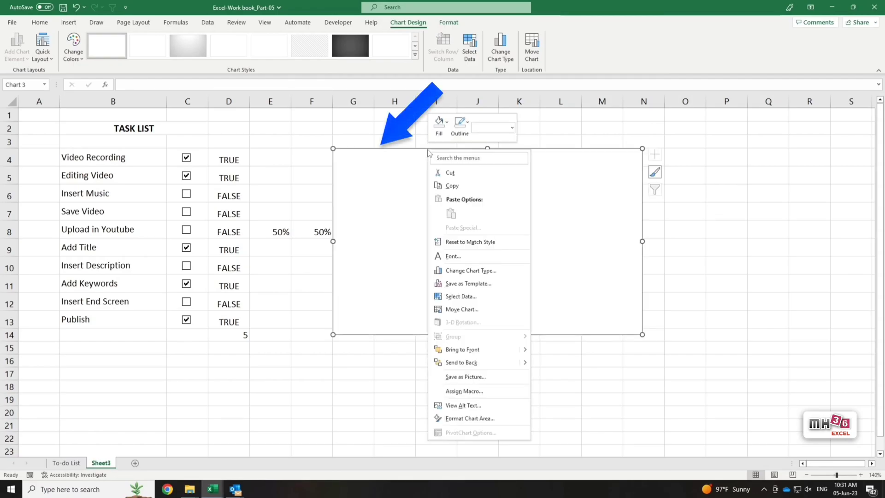
pyautogui.click(492, 300)
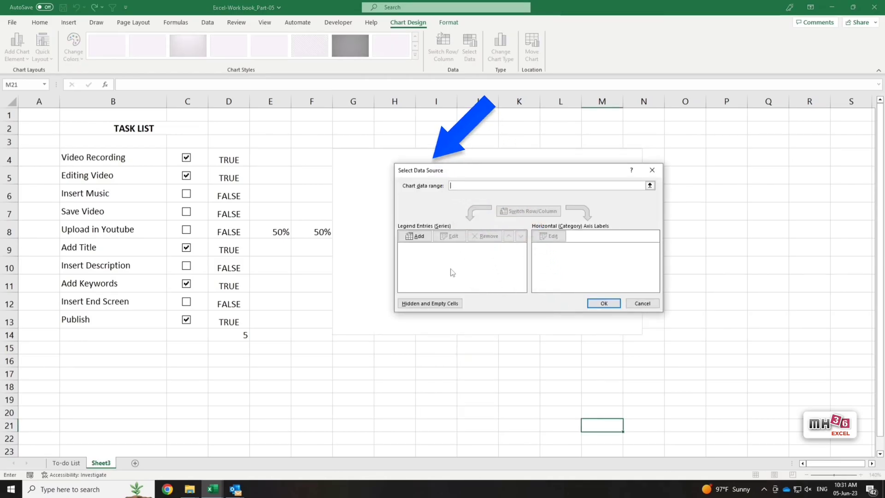
pyautogui.click(417, 236)
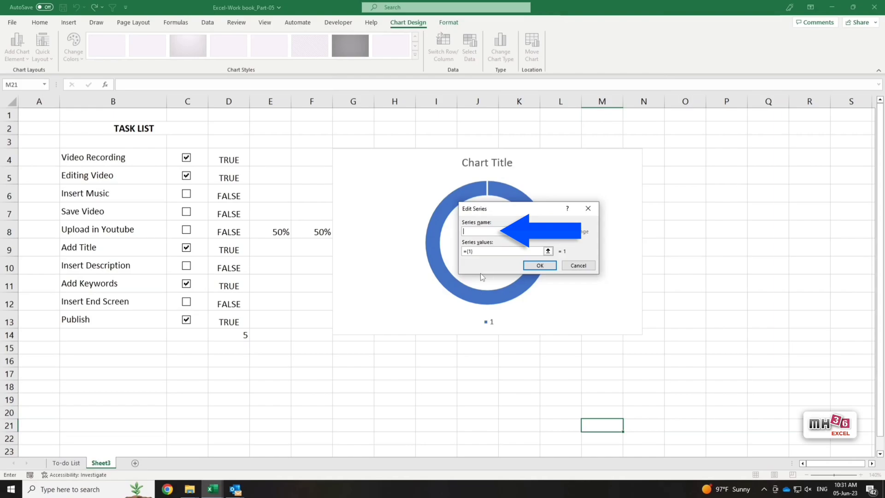
pyautogui.write('M')
pyautogui.click(481, 252)
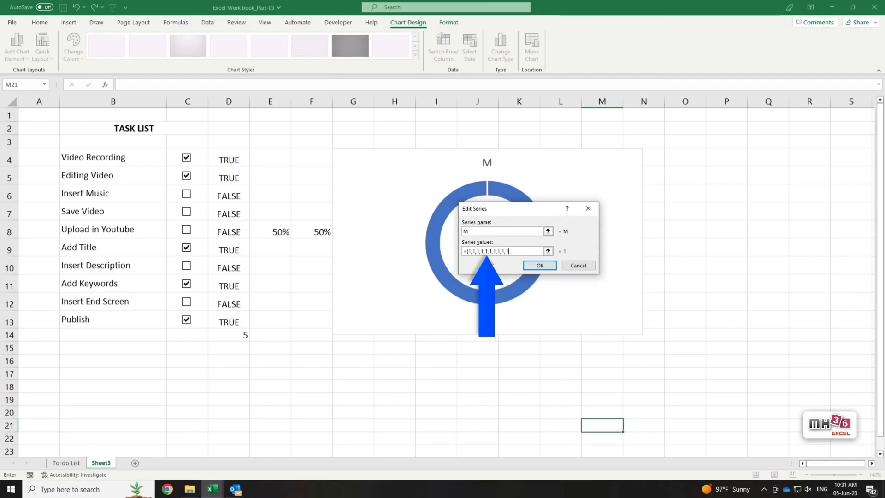
pyautogui.write(',1,1,1,1')
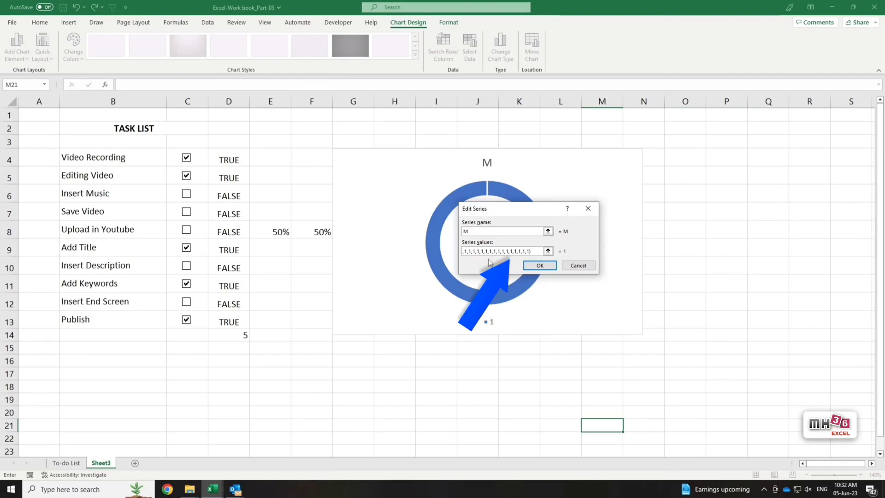
pyautogui.click(540, 266)
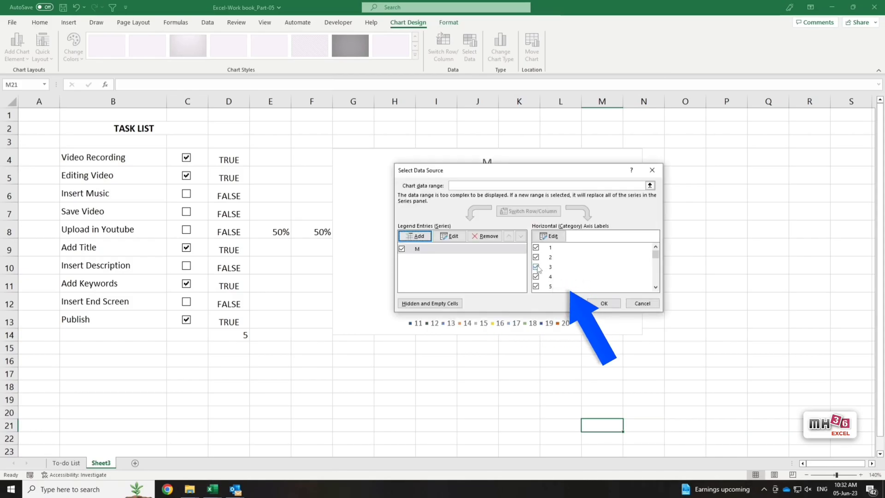
pyautogui.click(608, 307)
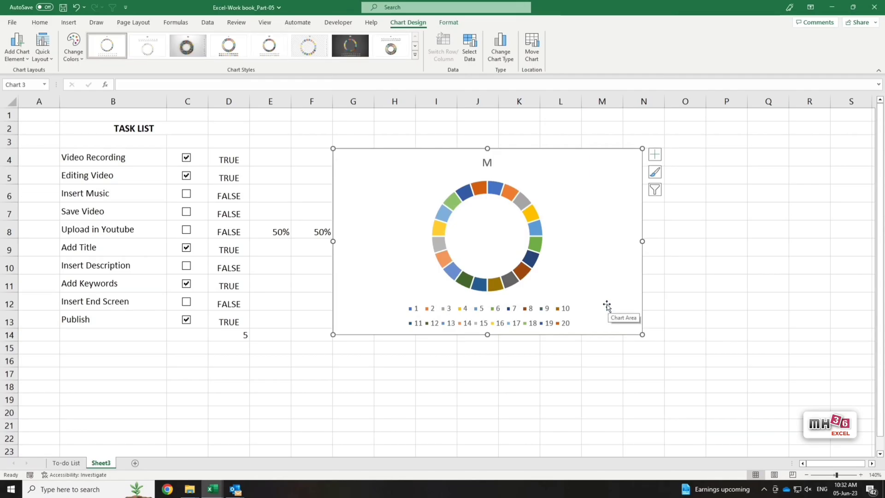
# - Delete the legend and the title from the doughnut chart
pyautogui.click(554, 320)
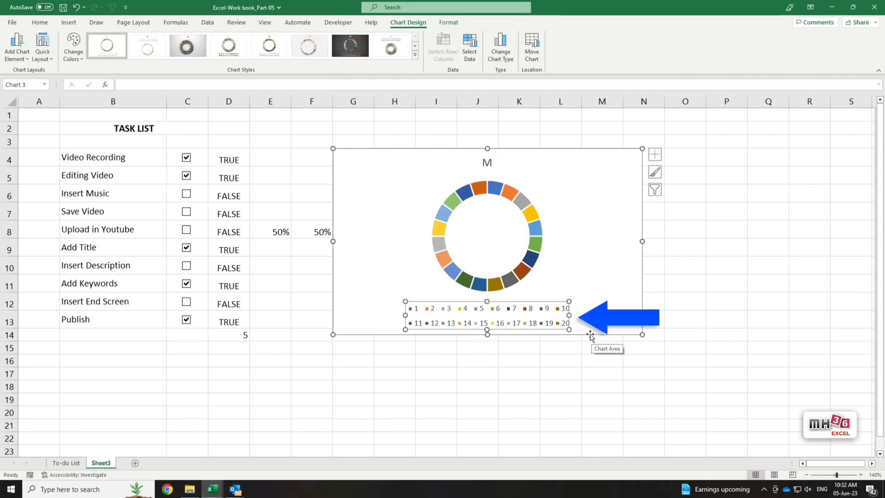
pyautogui.press('Delete')
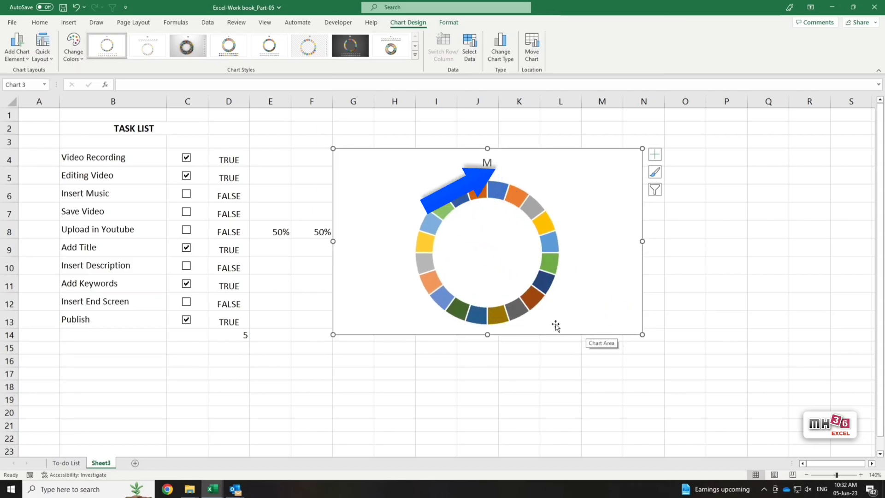
pyautogui.click(488, 163)
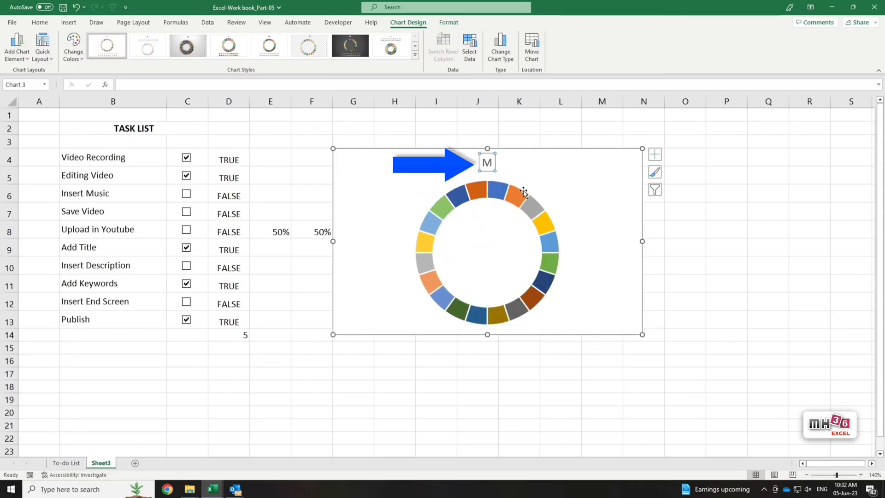
pyautogui.press('Delete')
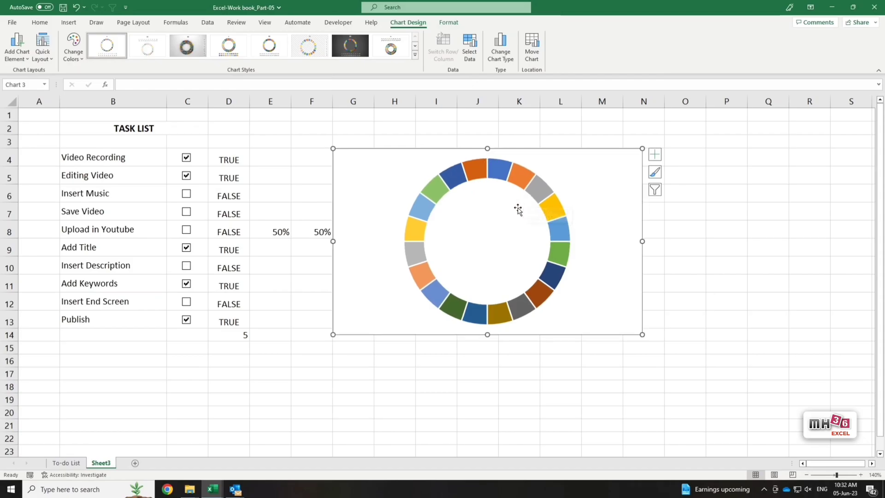
# - Set the chart area to no fill and no outline, and shift the chart so it starts in column F
pyautogui.click(456, 25)
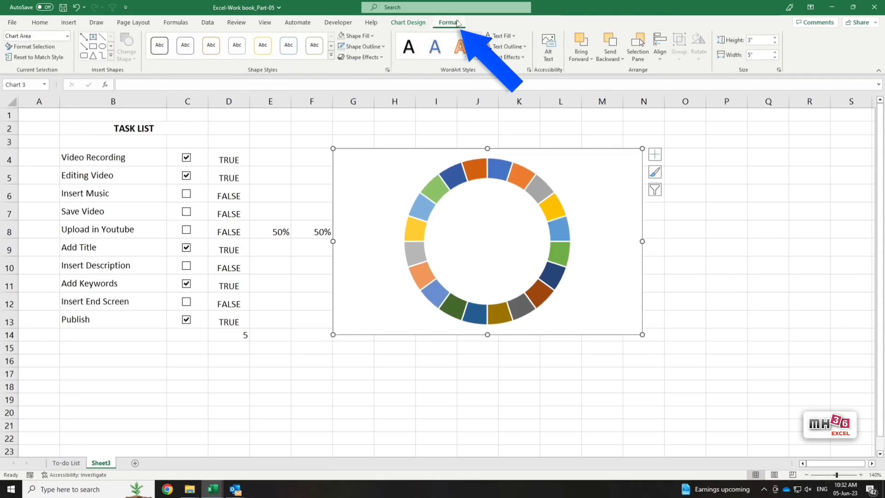
pyautogui.click(373, 37)
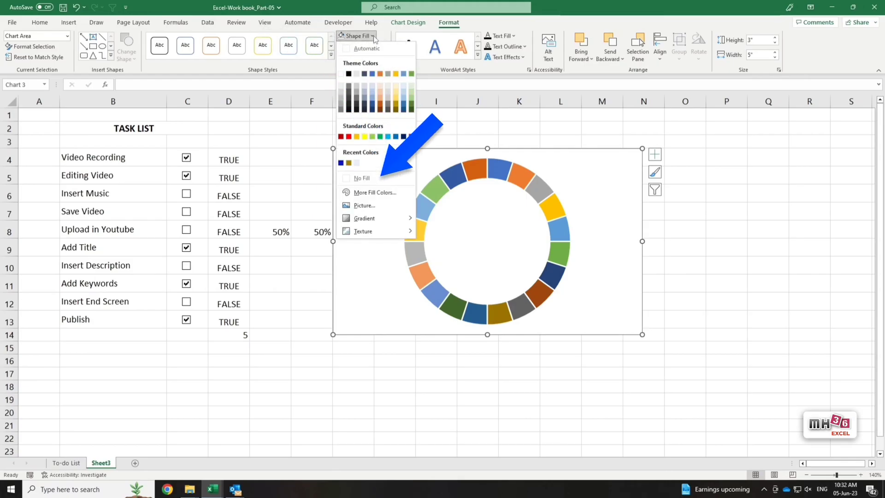
pyautogui.click(372, 177)
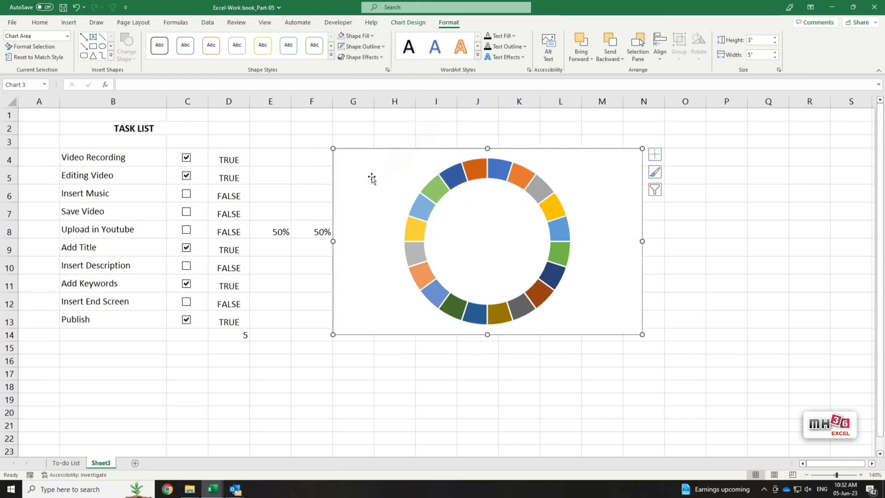
pyautogui.click(383, 47)
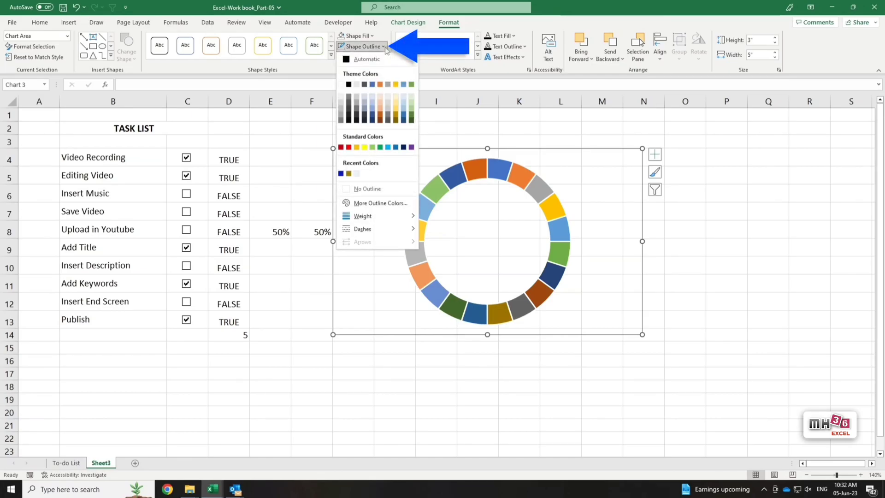
pyautogui.click(364, 188)
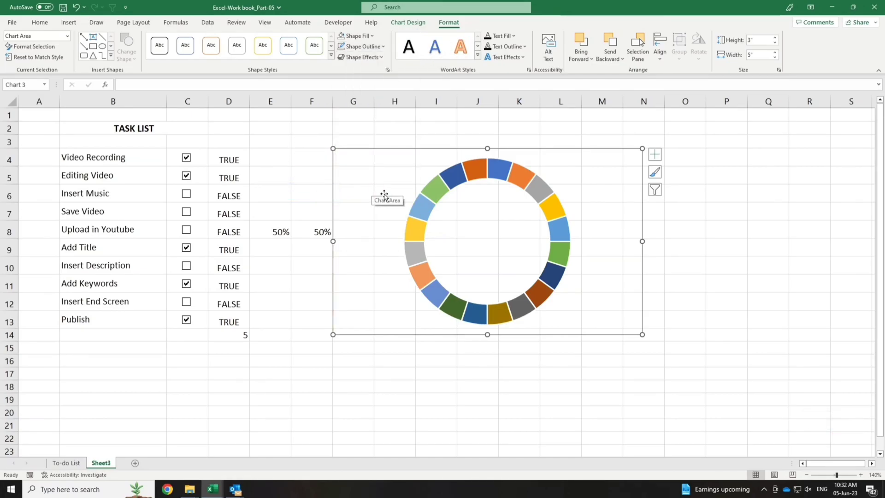
pyautogui.moveTo(636, 335); pyautogui.dragTo(599, 336)
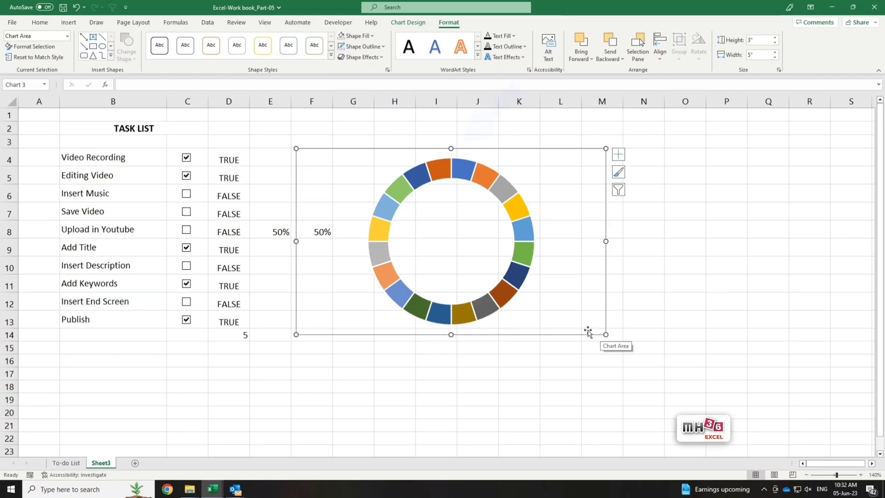
# - Apply a solid dark green fill to the whole M series of the doughnut chart
pyautogui.click(512, 189)
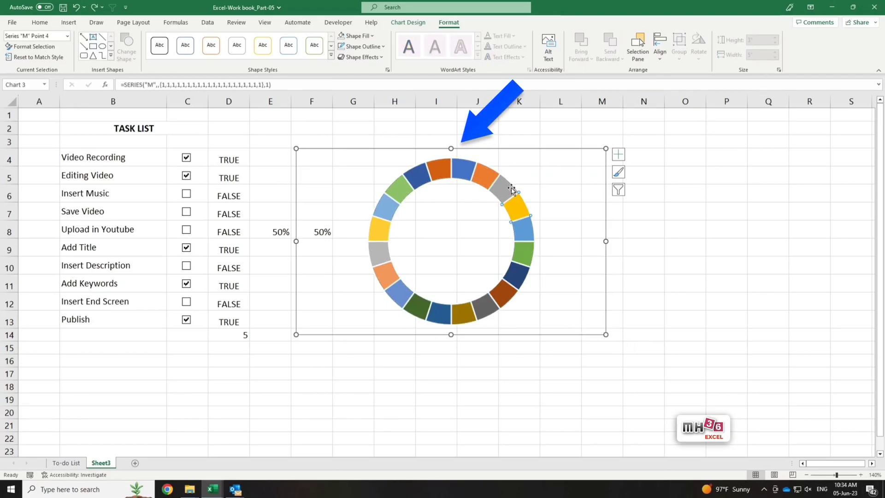
pyautogui.doubleClick(512, 189)
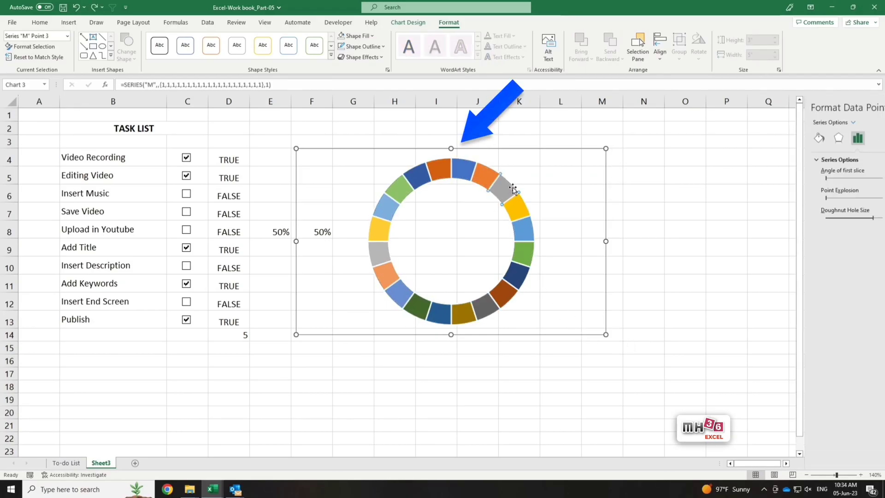
pyautogui.click(524, 227)
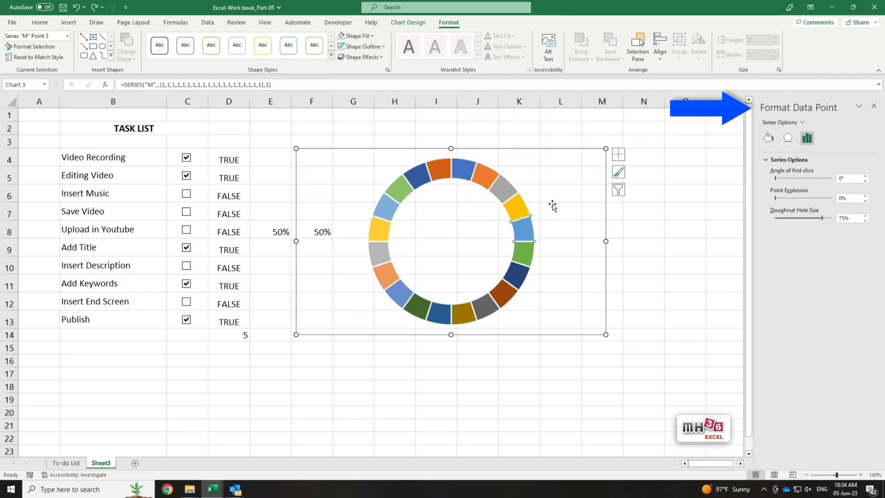
pyautogui.click(553, 206)
pyautogui.click(517, 204)
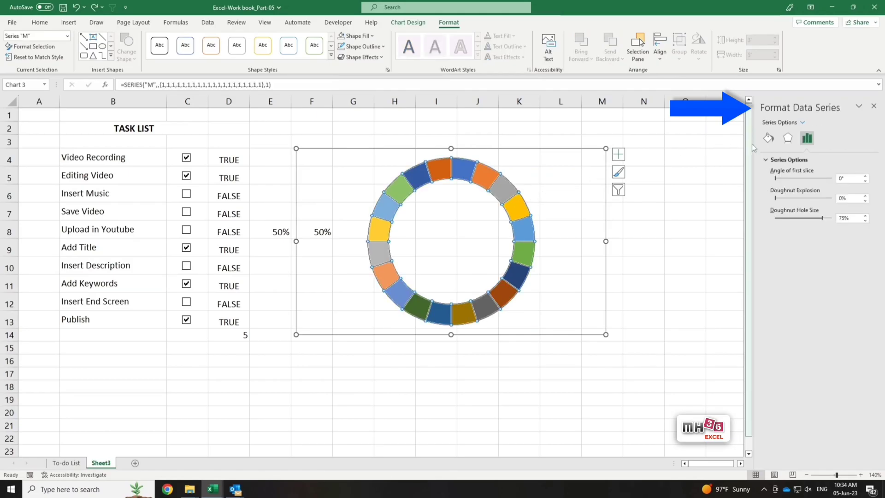
pyautogui.click(769, 143)
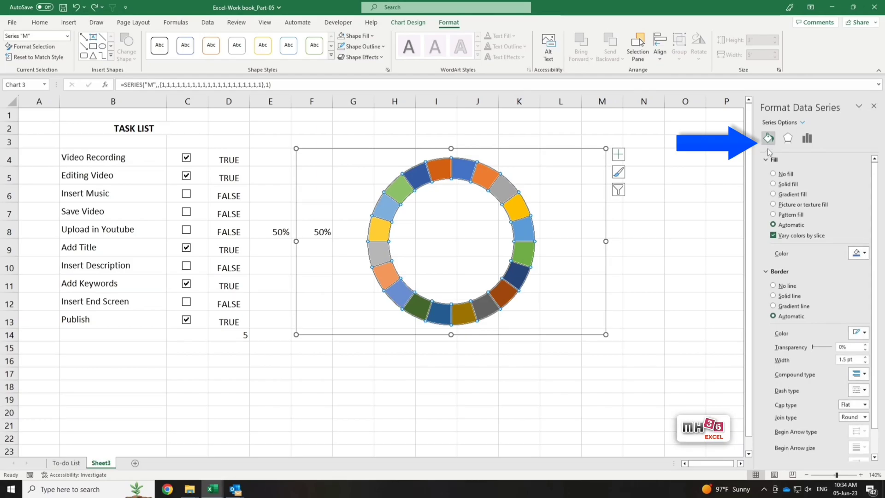
pyautogui.click(773, 184)
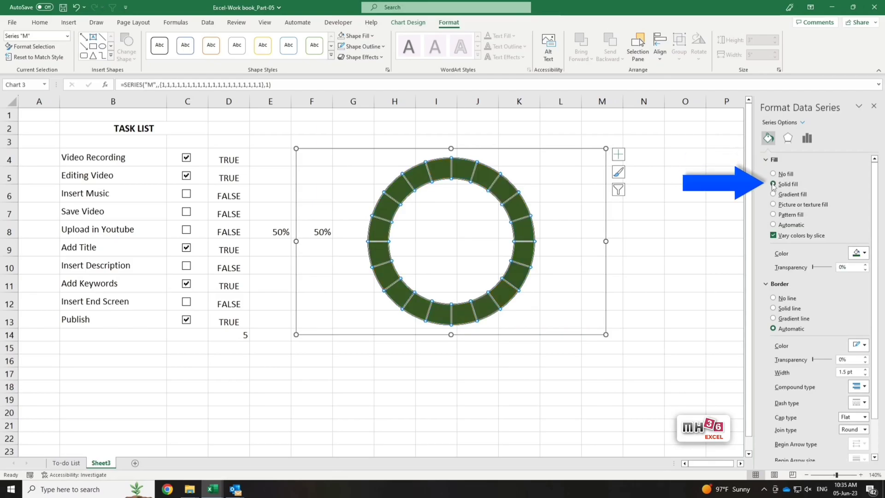
pyautogui.click(860, 252)
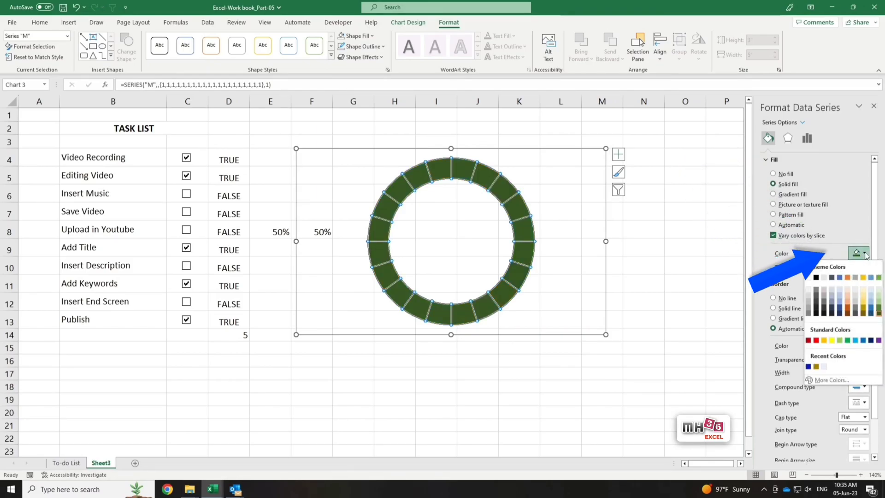
pyautogui.click(878, 314)
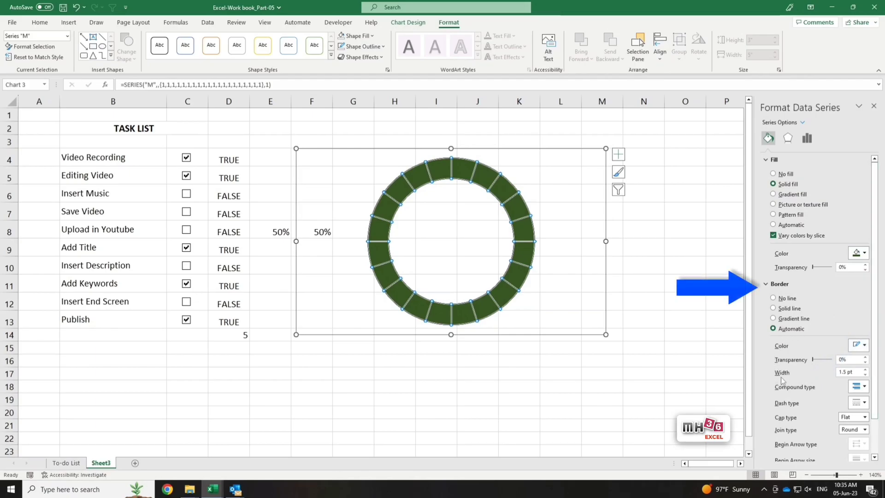
# - Set the border width of the M series to 2.5 pt
pyautogui.click(866, 370)
pyautogui.click(866, 370)
pyautogui.click(865, 370)
pyautogui.click(865, 369)
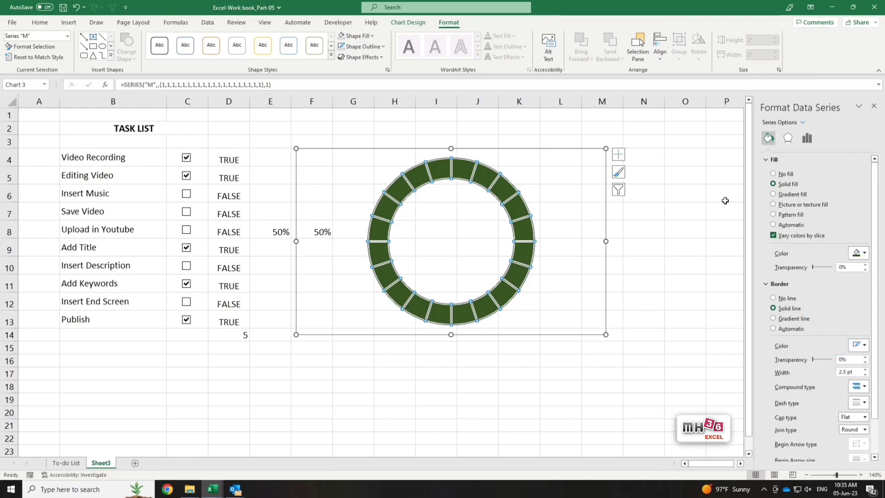
# - Set the doughnut hole size of the M series to 65%
pyautogui.click(808, 139)
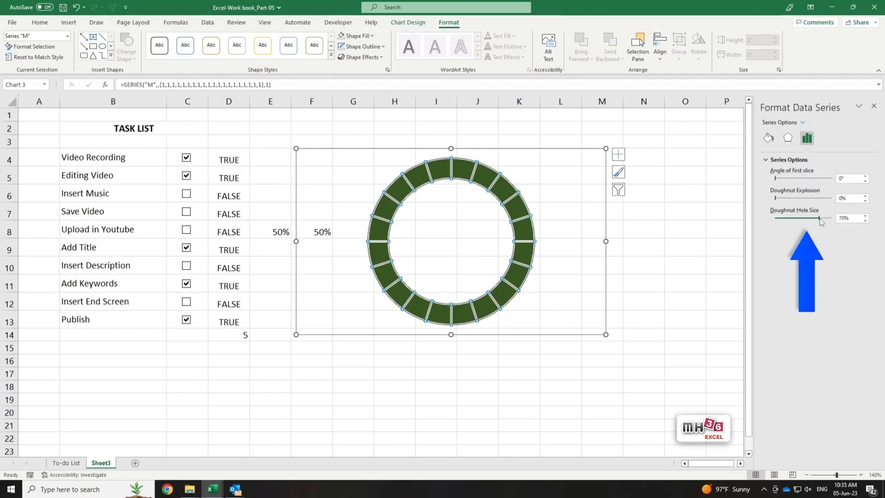
pyautogui.moveTo(819, 222); pyautogui.dragTo(814, 220)
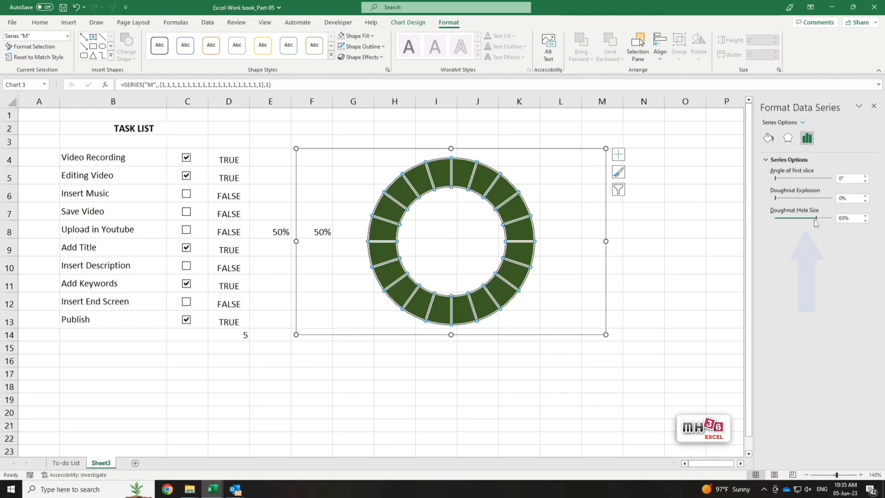
pyautogui.click(628, 268)
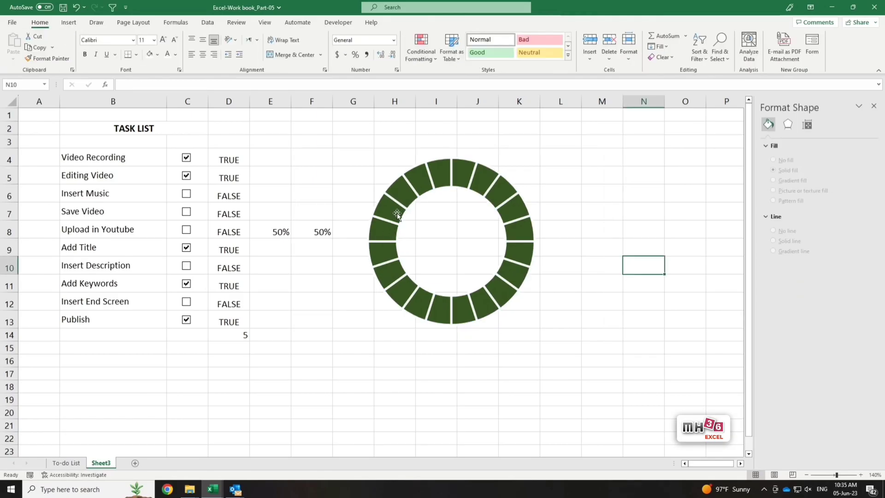
# - Add a second series named H to the doughnut chart, taking its values from cells E8:F8 on Sheet3
pyautogui.click(422, 192)
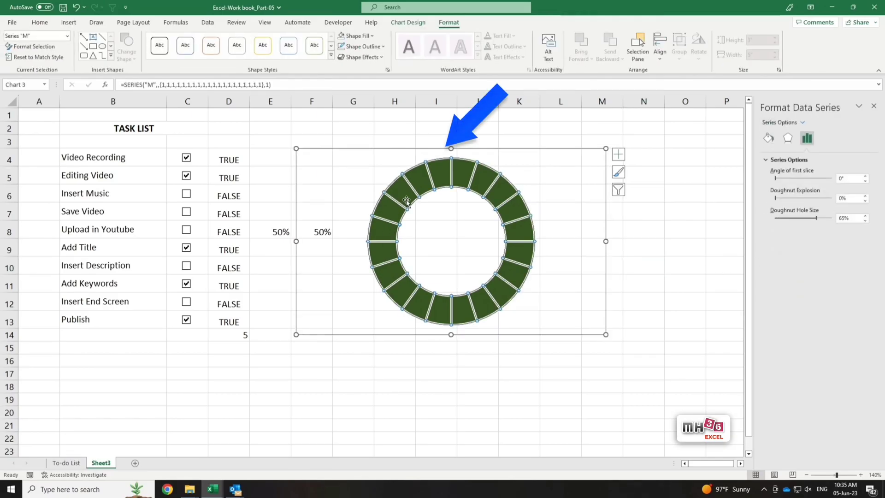
pyautogui.rightClick(425, 174)
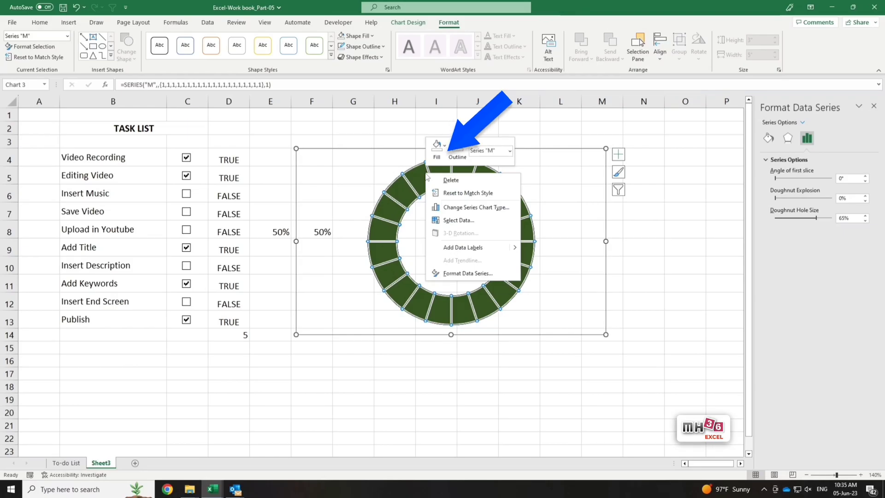
pyautogui.click(466, 222)
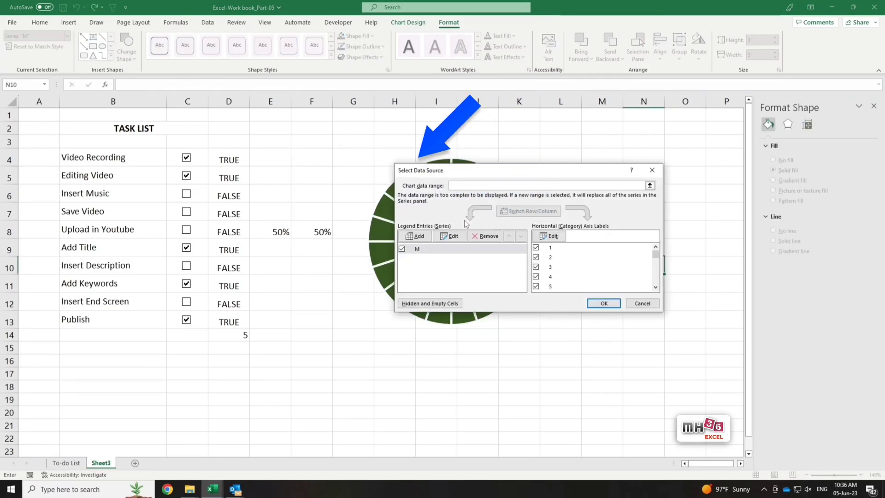
pyautogui.click(418, 236)
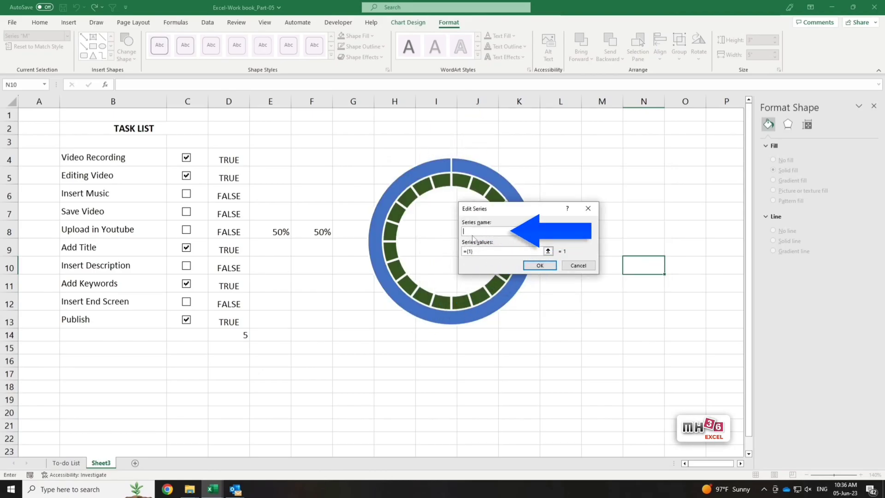
pyautogui.write('H')
pyautogui.click(479, 252)
pyautogui.click(478, 251)
pyautogui.press('BackSpace')
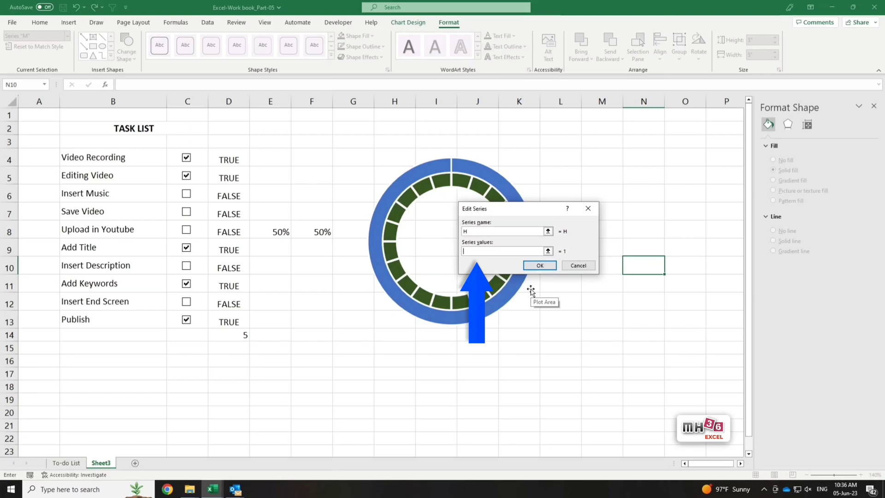
pyautogui.moveTo(277, 233); pyautogui.dragTo(317, 234)
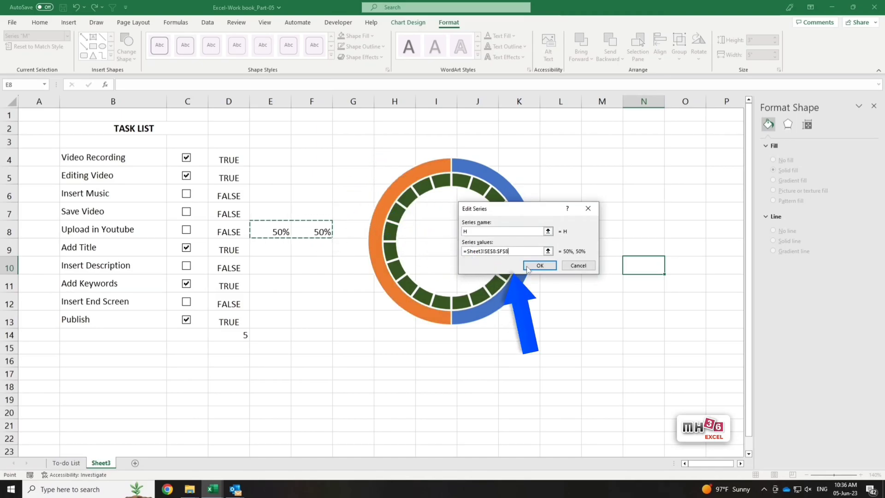
pyautogui.click(539, 266)
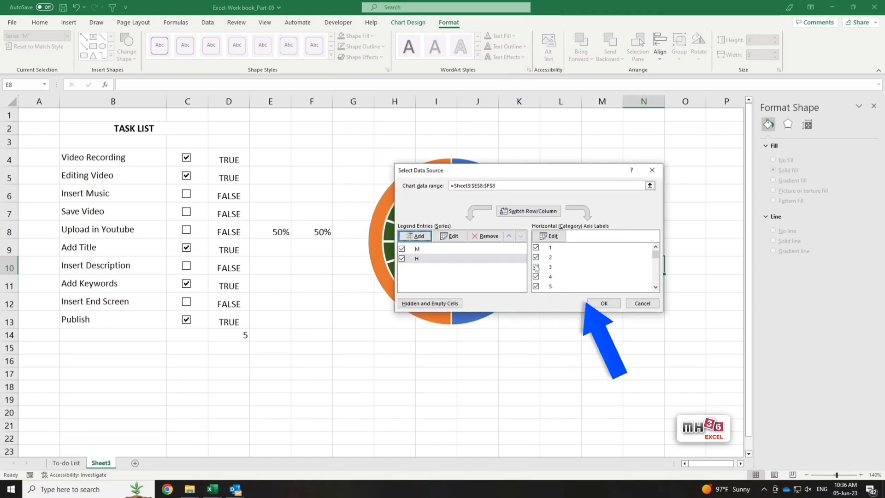
pyautogui.click(595, 301)
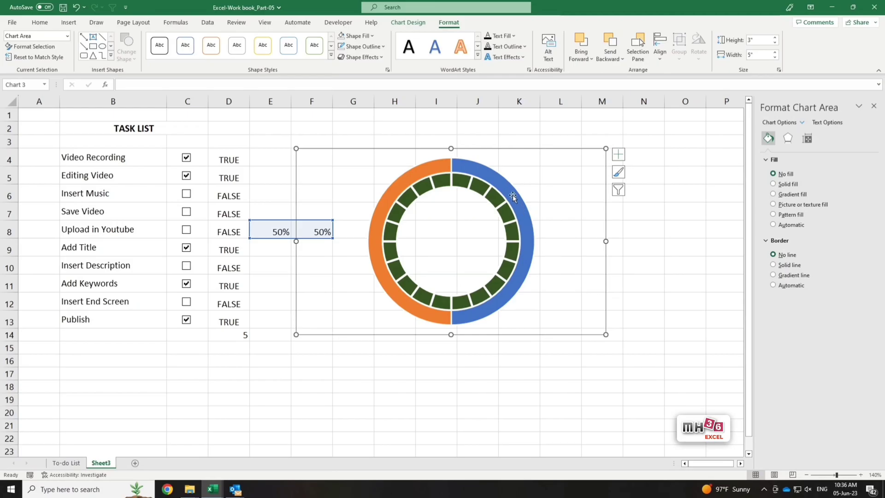
# - Change the chart's combination settings so the H series is plotted as a doughnut on the secondary axis
pyautogui.click(490, 187)
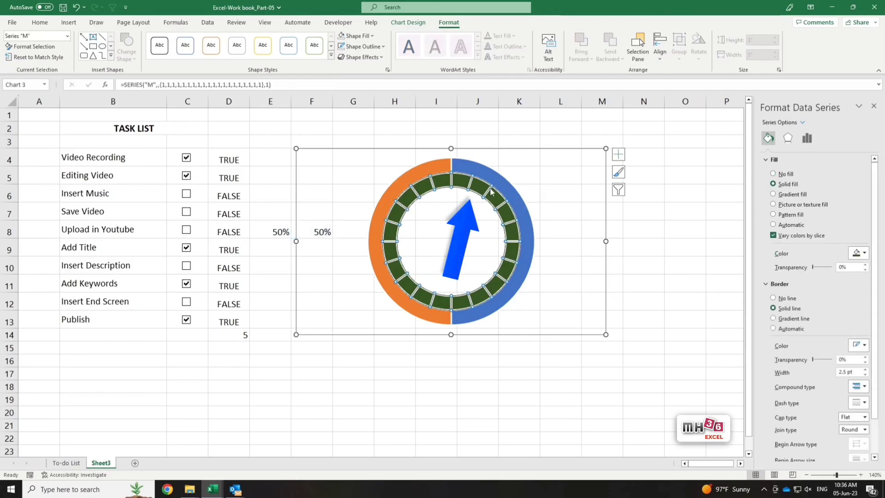
pyautogui.rightClick(491, 191)
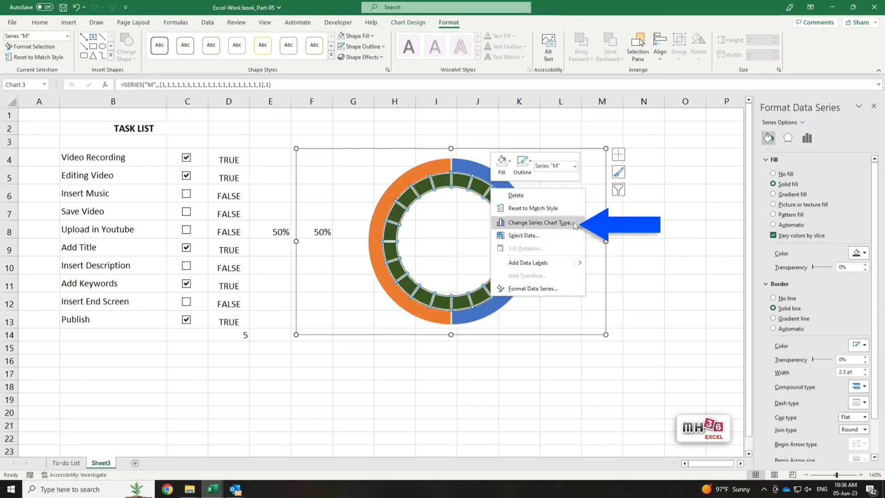
pyautogui.click(540, 223)
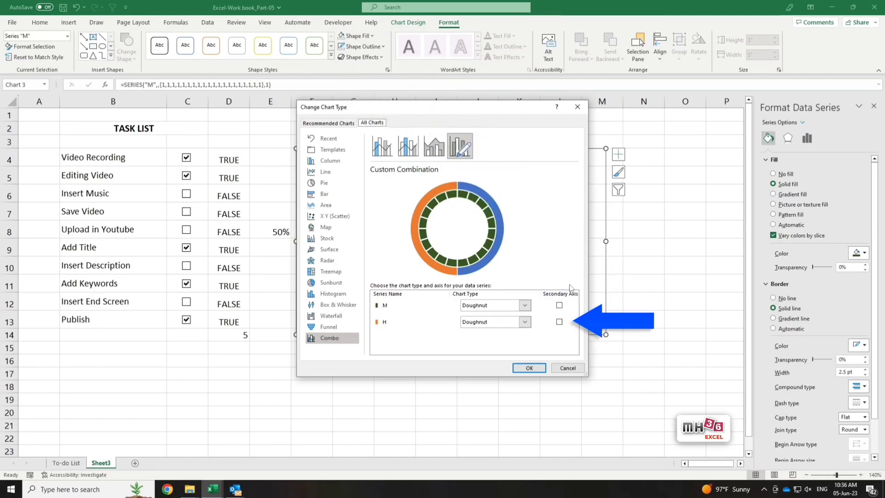
pyautogui.click(559, 322)
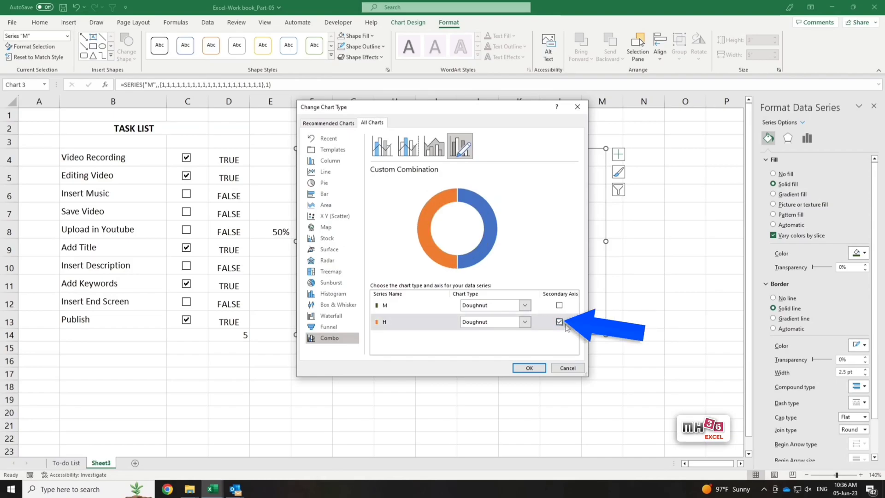
pyautogui.click(530, 368)
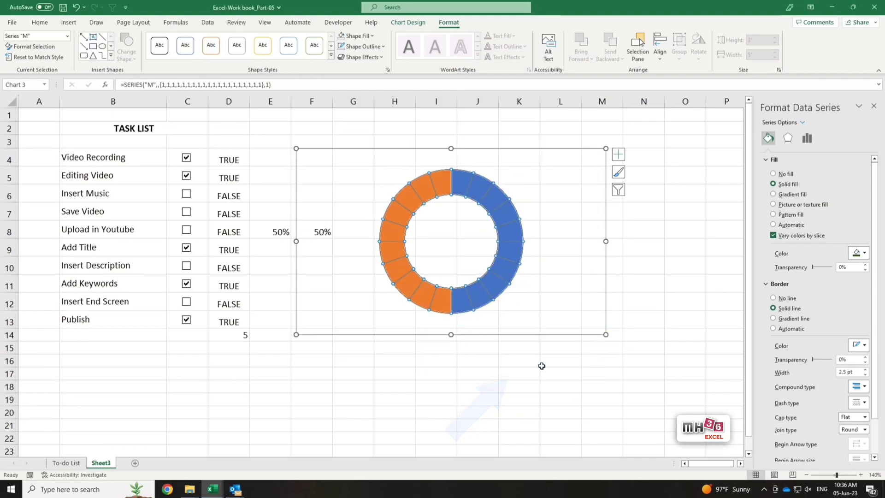
pyautogui.click(554, 287)
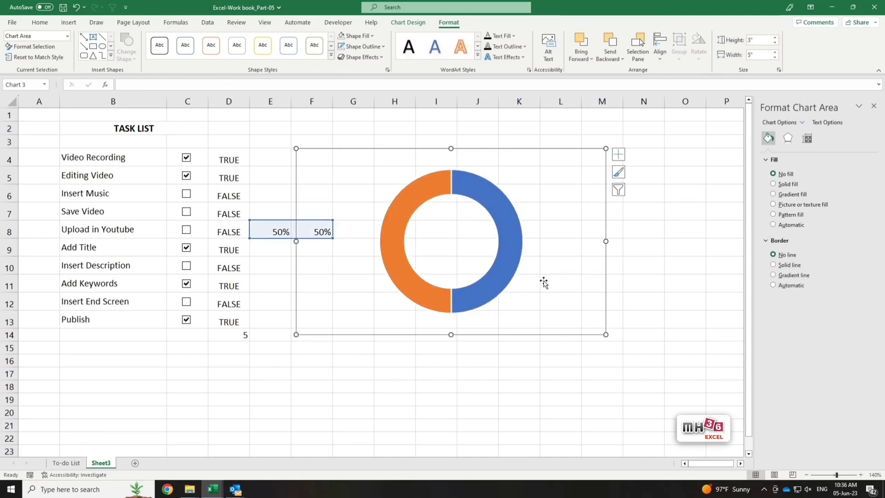
# - Set the blue first slice of the H series to no fill
pyautogui.click(489, 197)
pyautogui.click(492, 198)
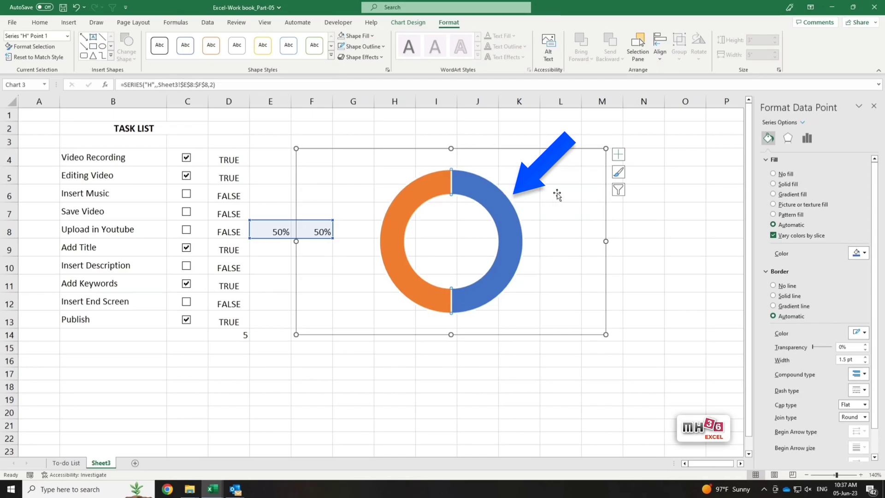
pyautogui.click(773, 175)
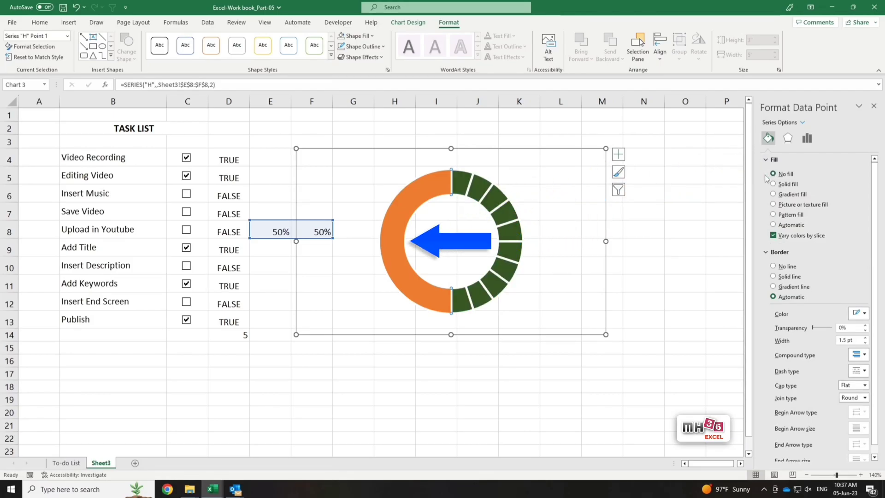
# - Give the orange second slice of the H series a solid white fill with 26% transparency
pyautogui.click(400, 229)
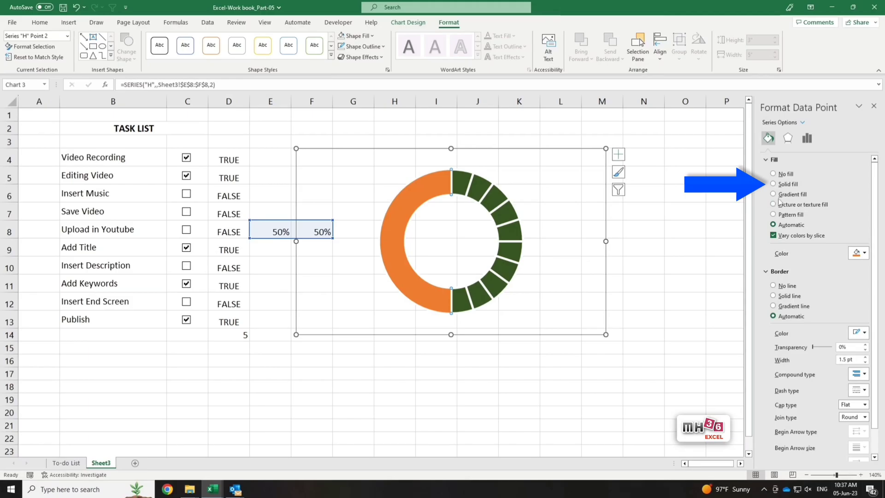
pyautogui.click(774, 185)
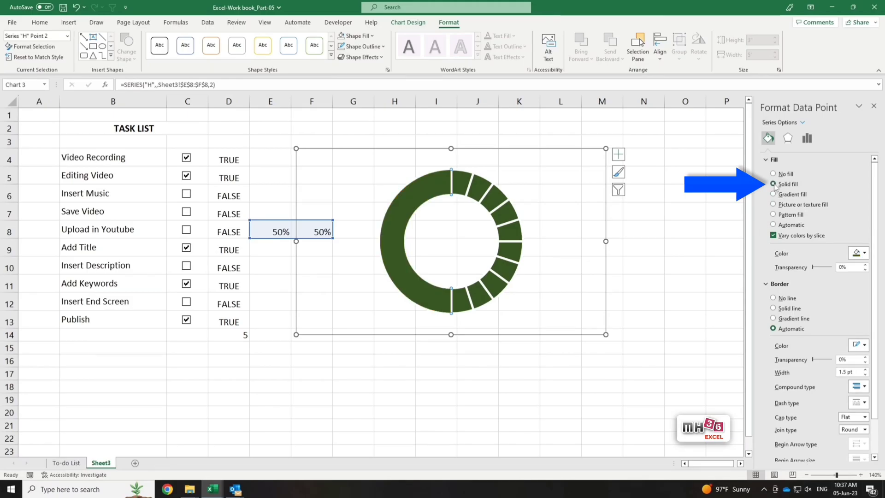
pyautogui.click(859, 253)
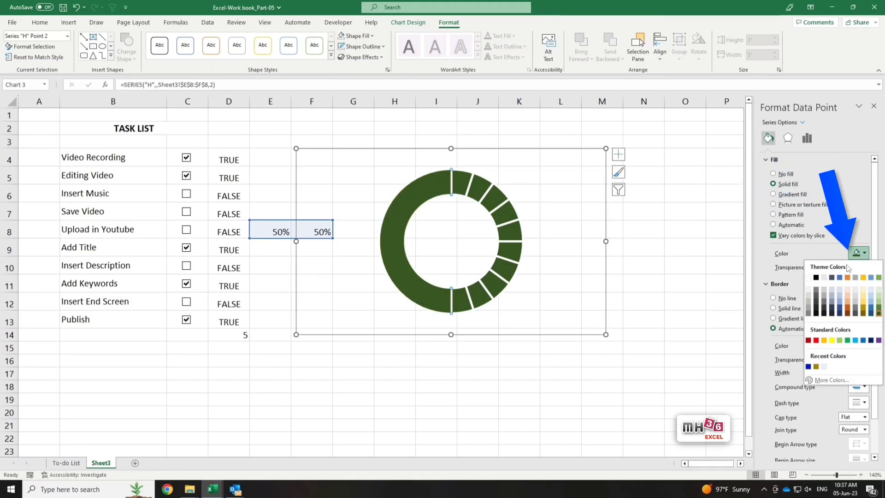
pyautogui.click(808, 277)
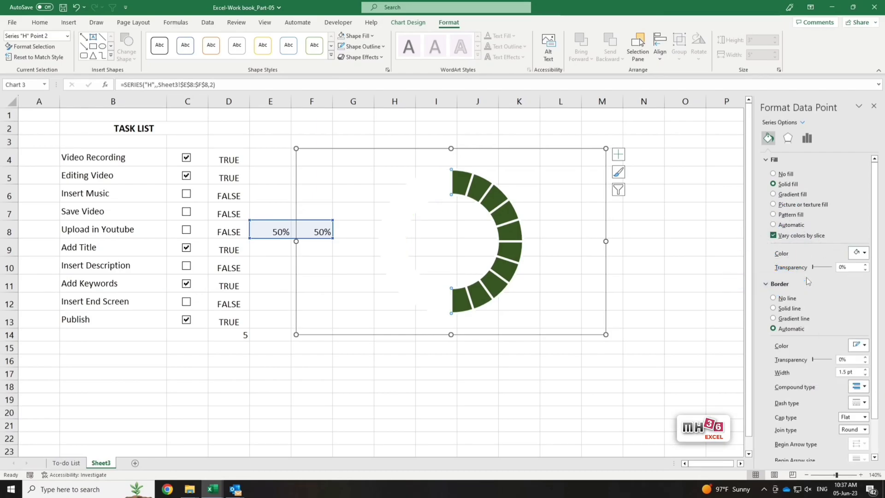
pyautogui.moveTo(813, 270); pyautogui.dragTo(820, 271)
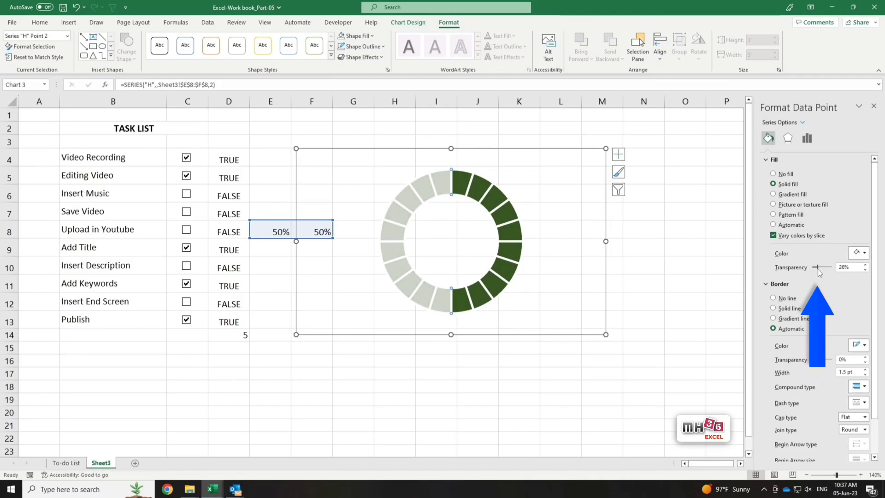
pyautogui.click(664, 259)
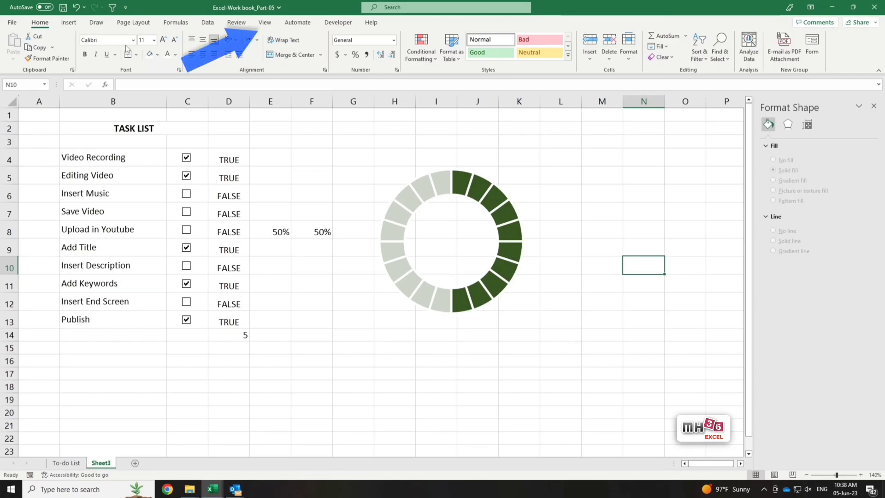
# - Hide the worksheet gridlines and shift the doughnut chart about one column left so it starts in column E
pyautogui.click(267, 23)
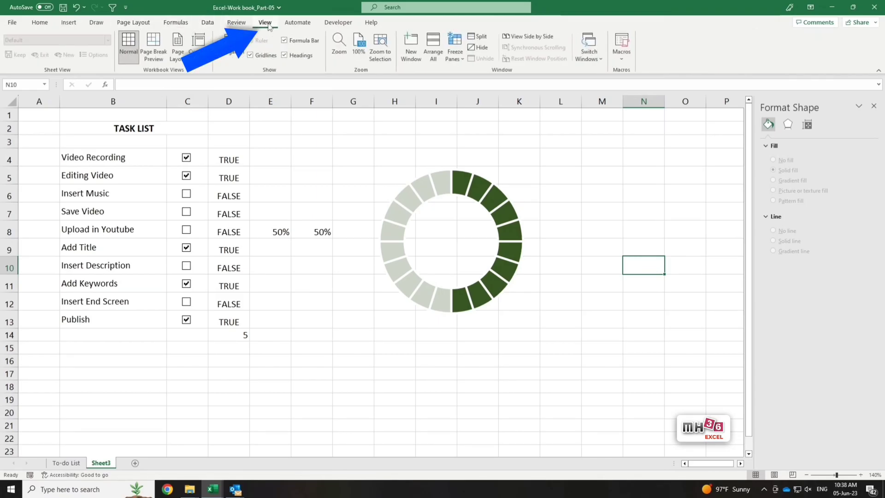
pyautogui.click(250, 56)
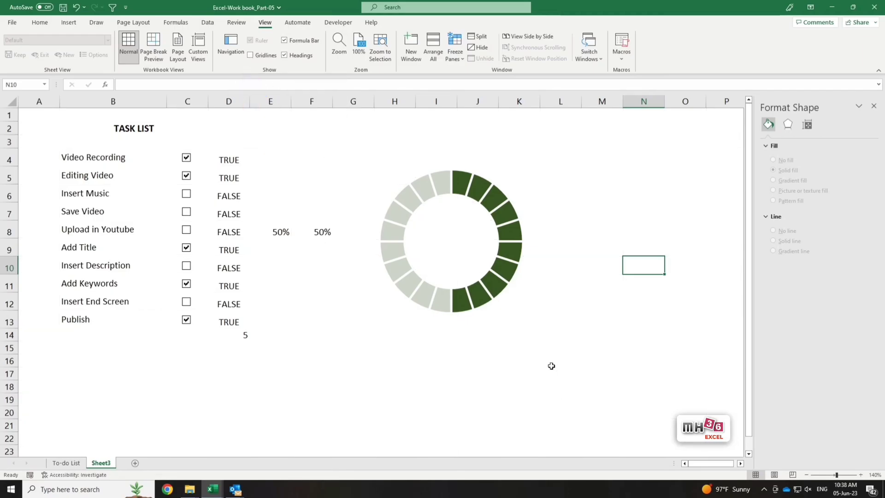
pyautogui.click(475, 303)
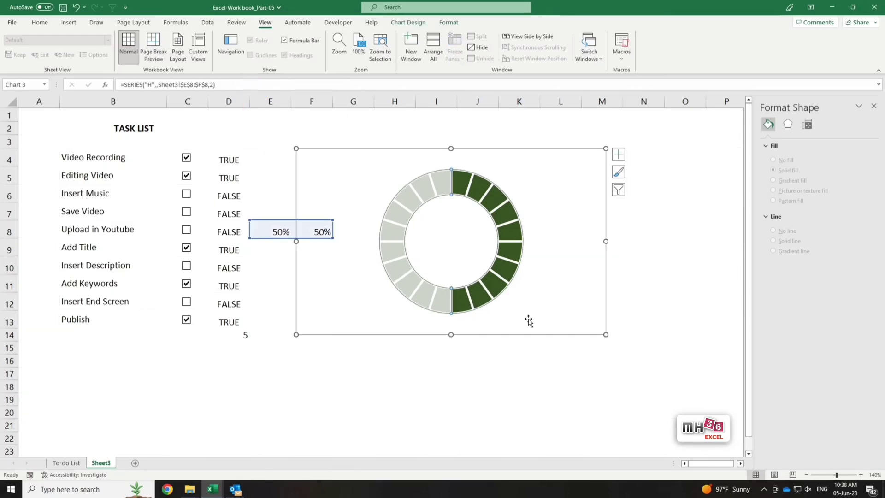
pyautogui.moveTo(572, 338); pyautogui.dragTo(529, 332)
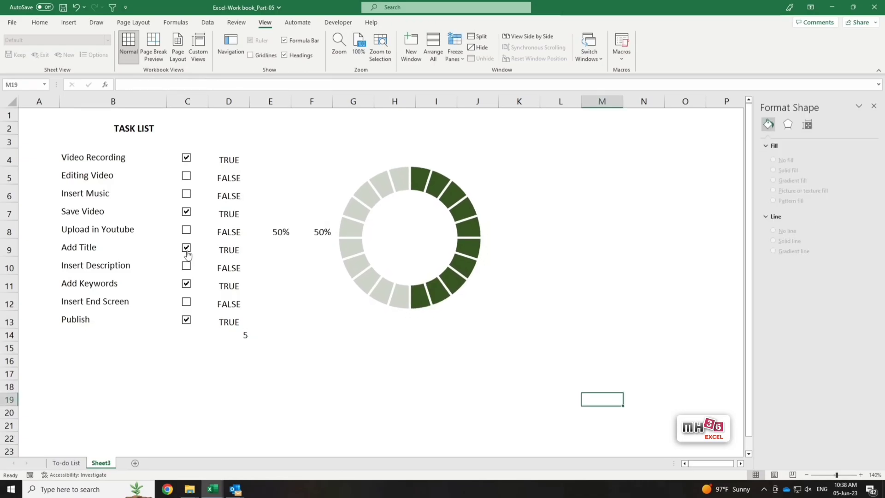
# - Test the progress chart by unticking Add Title and Add Keywords and ticking Insert End Screen
pyautogui.click(186, 252)
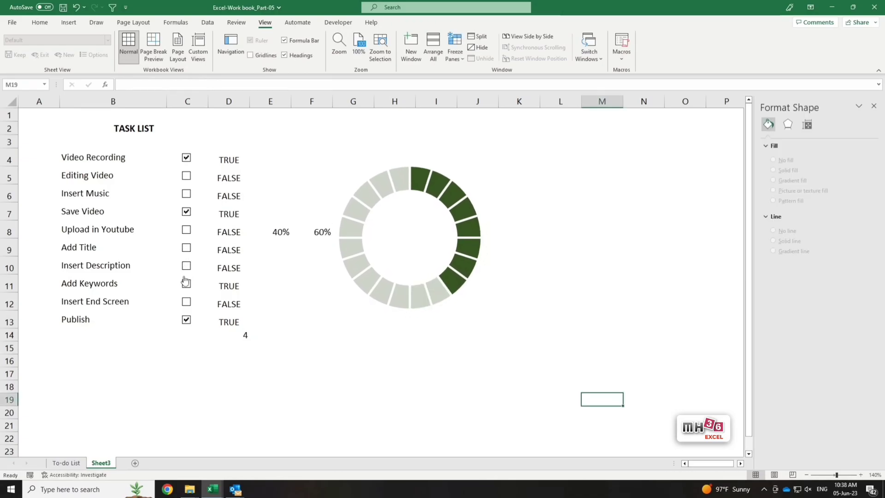
pyautogui.click(185, 284)
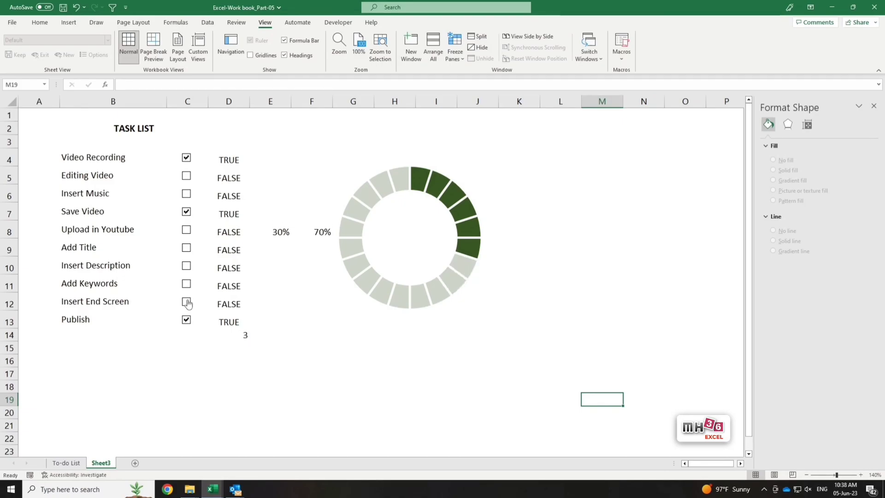
pyautogui.click(186, 302)
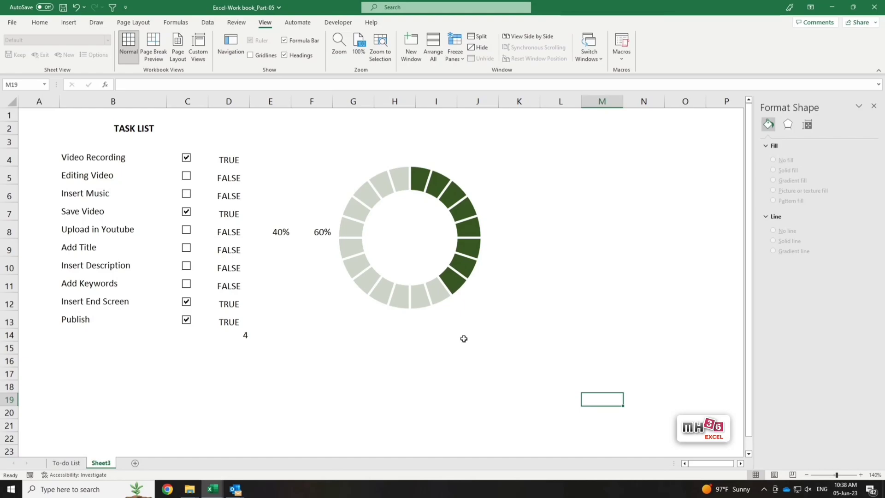
# - Insert a text box reading COMPLETED above the doughnut chart, about 1.44" wide and 0.37" high
pyautogui.click(71, 23)
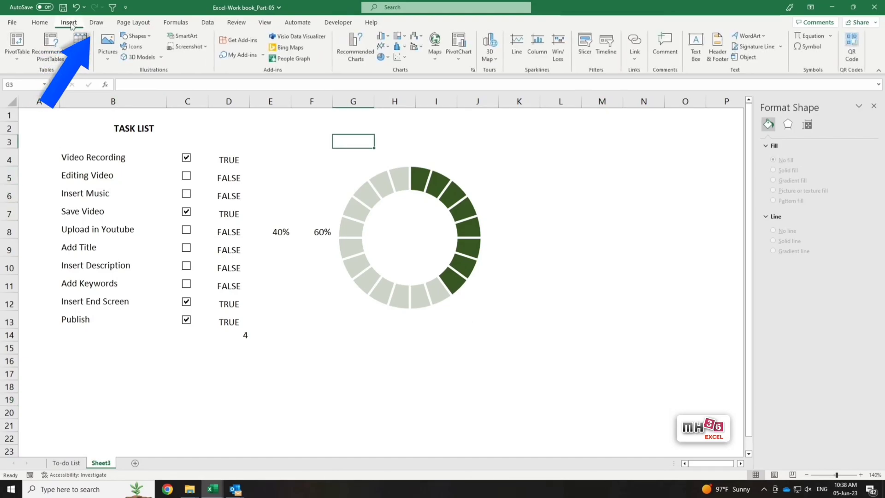
pyautogui.click(150, 39)
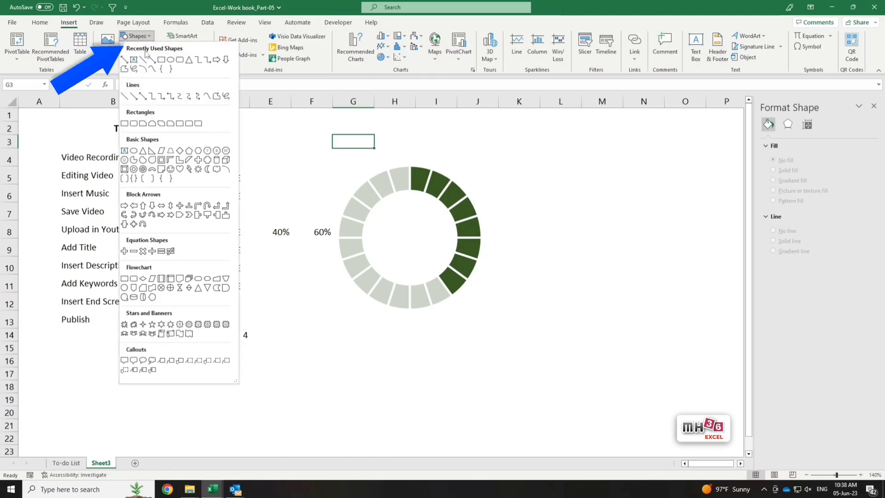
pyautogui.click(134, 60)
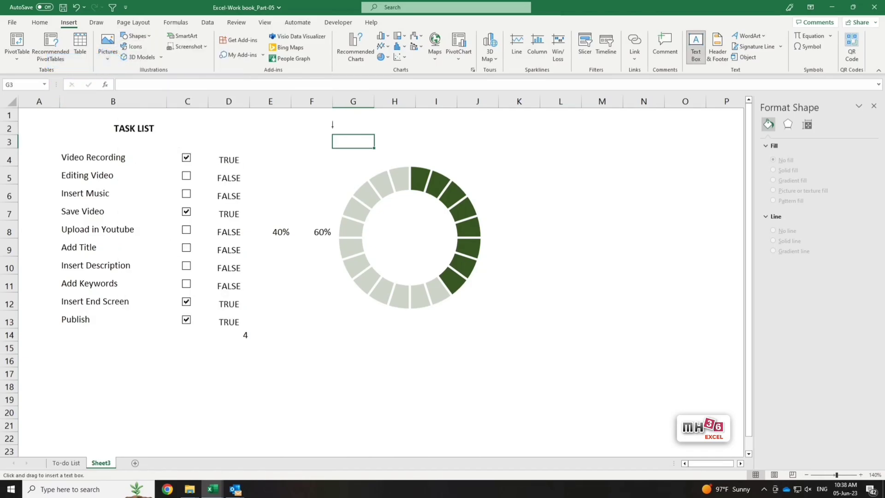
pyautogui.moveTo(330, 126)
pyautogui.mouseDown()
pyautogui.moveTo(478, 146)
pyautogui.moveTo(470, 150)
pyautogui.mouseUp()
pyautogui.write('COMPLETED')
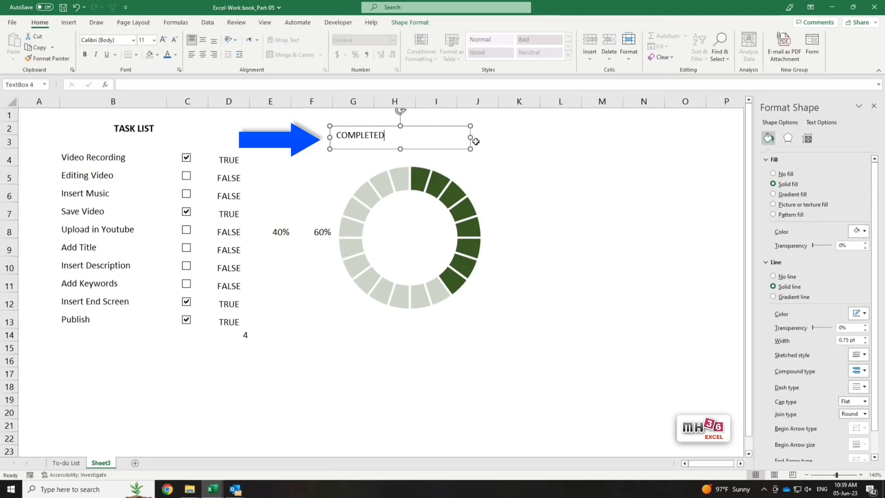
pyautogui.moveTo(471, 138); pyautogui.dragTo(419, 138)
# - Centre the COMPLETED text horizontally and vertically in its box and make it bold and green
pyautogui.hotkey('ctrl', 'a')
pyautogui.click(402, 134)
pyautogui.hotkey('ctrl', 'a')
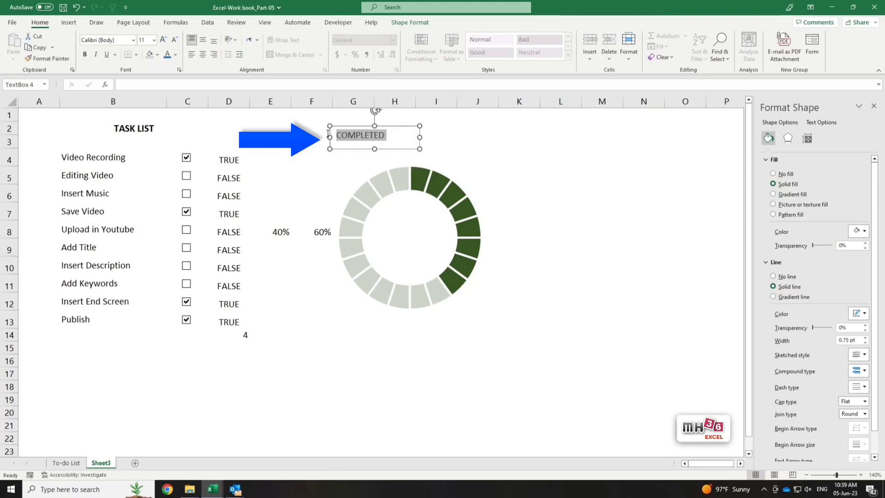
pyautogui.click(202, 40)
pyautogui.click(203, 58)
pyautogui.hotkey('ctrl', 'b')
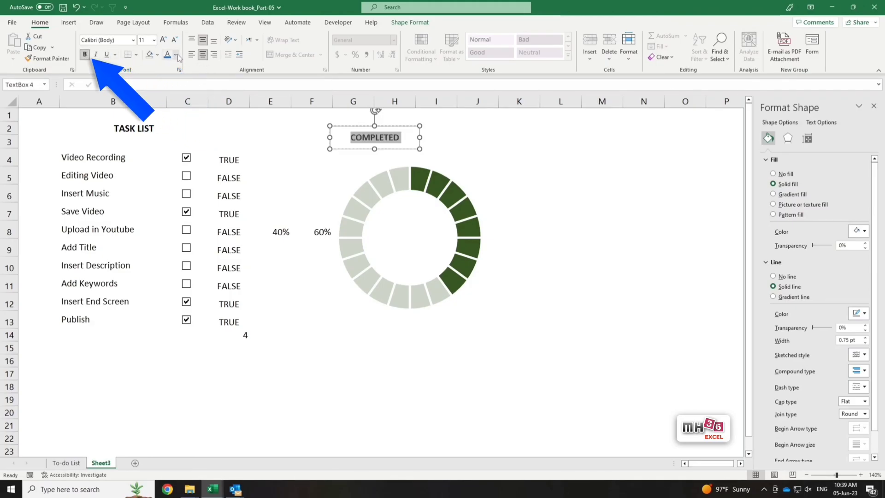
pyautogui.click(176, 54)
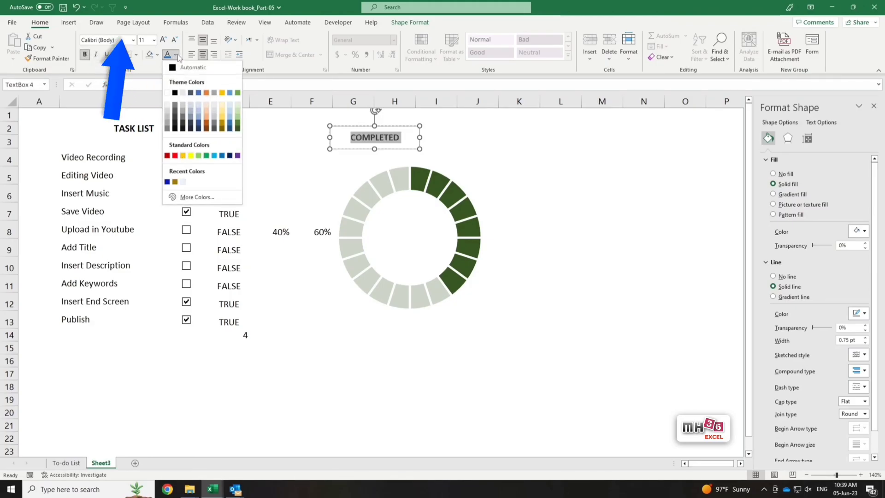
pyautogui.click(237, 124)
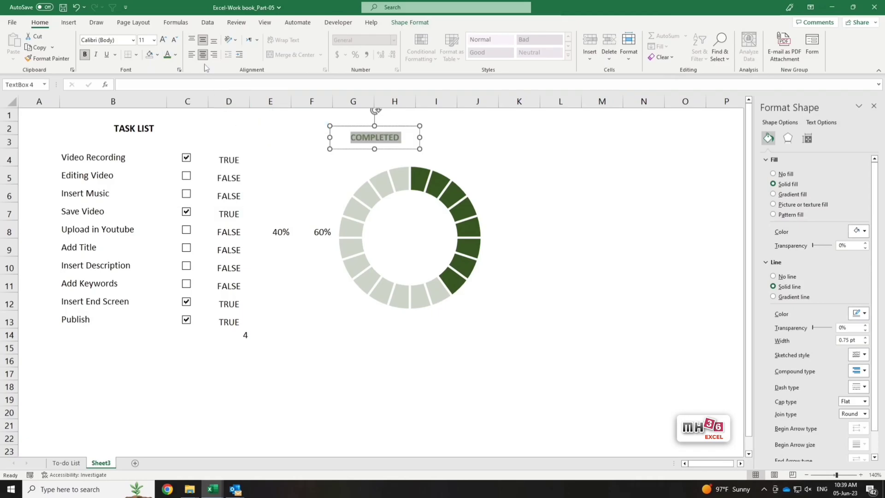
# - Centre the COMPLETED text box over the doughnut and give it the centred outer shadow effect
pyautogui.moveTo(414, 148); pyautogui.dragTo(450, 148)
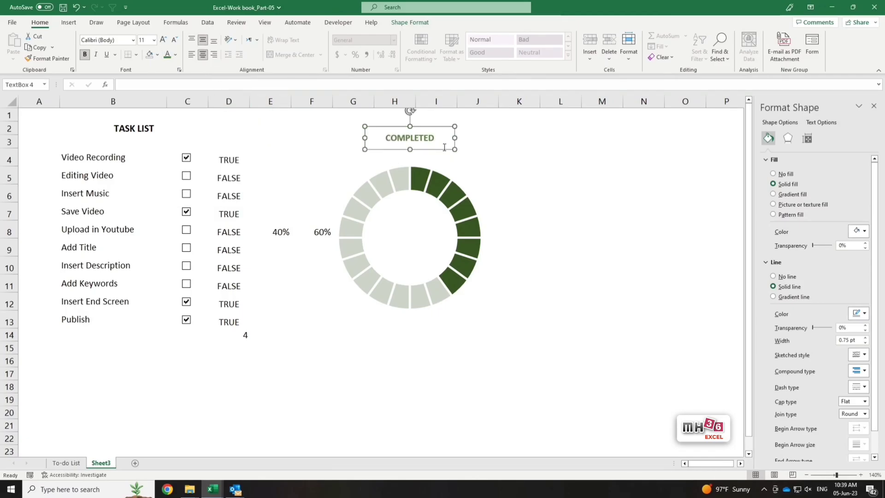
pyautogui.click(424, 23)
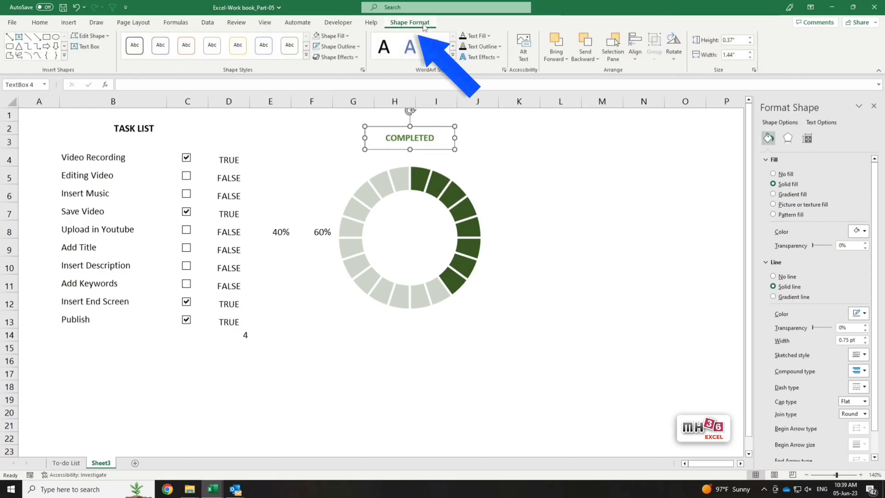
pyautogui.click(359, 58)
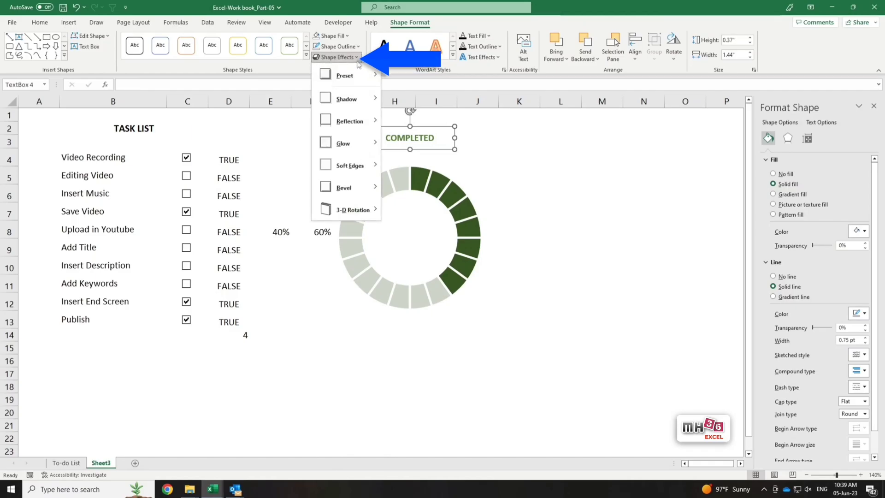
pyautogui.moveTo(358, 98)
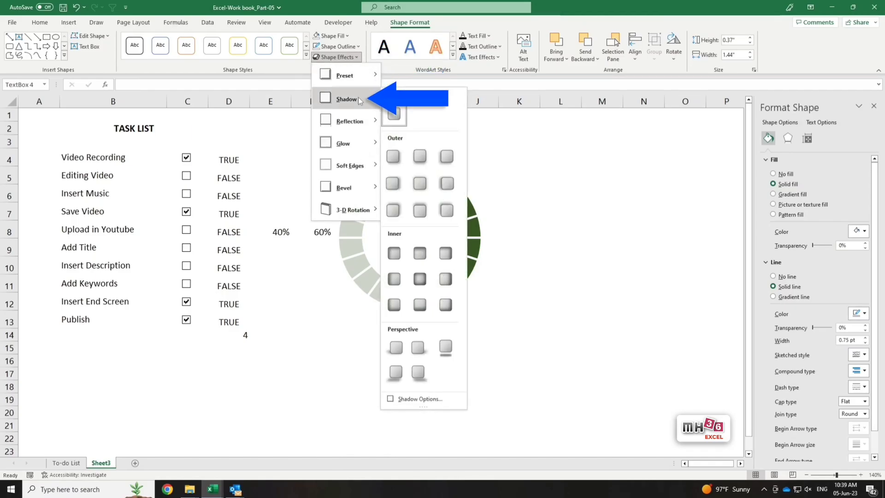
pyautogui.click(421, 185)
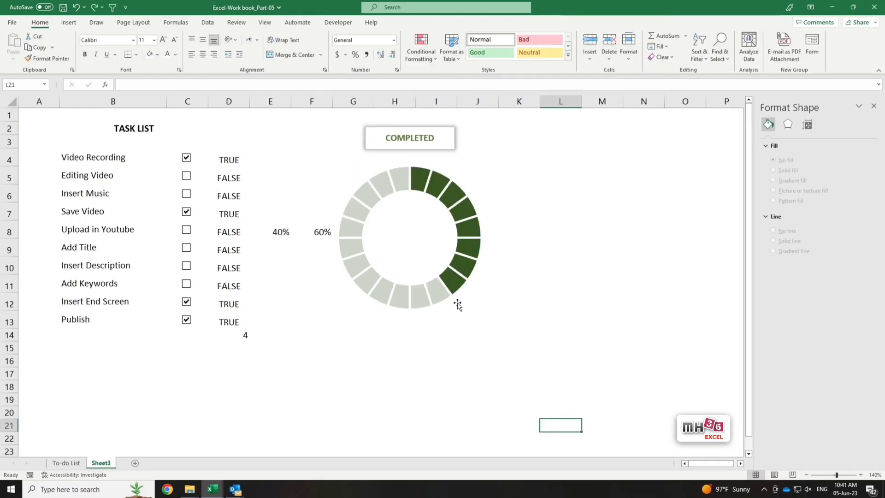
# - Shift the doughnut chart about one and a half columns to the right
pyautogui.click(458, 304)
pyautogui.moveTo(476, 331); pyautogui.dragTo(532, 330)
pyautogui.click(530, 329)
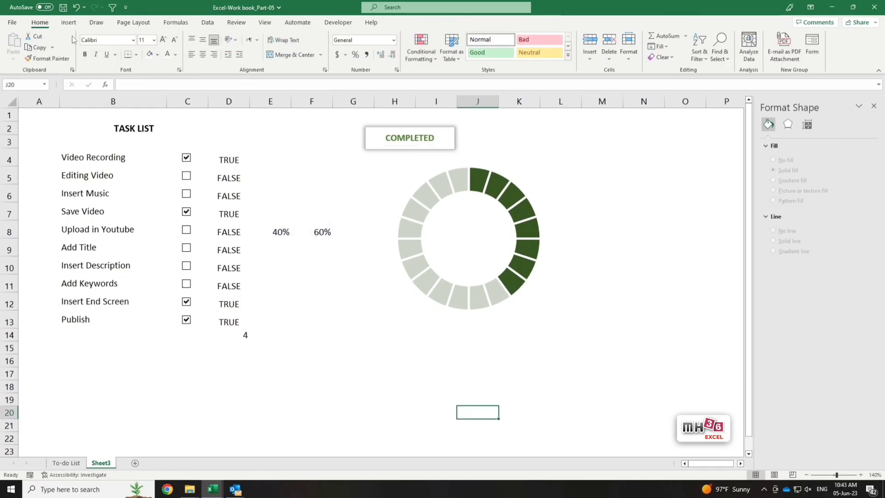
# - Insert a text box about 0.76" wide and 0.61" high below the table and link it to cell E8
pyautogui.click(69, 26)
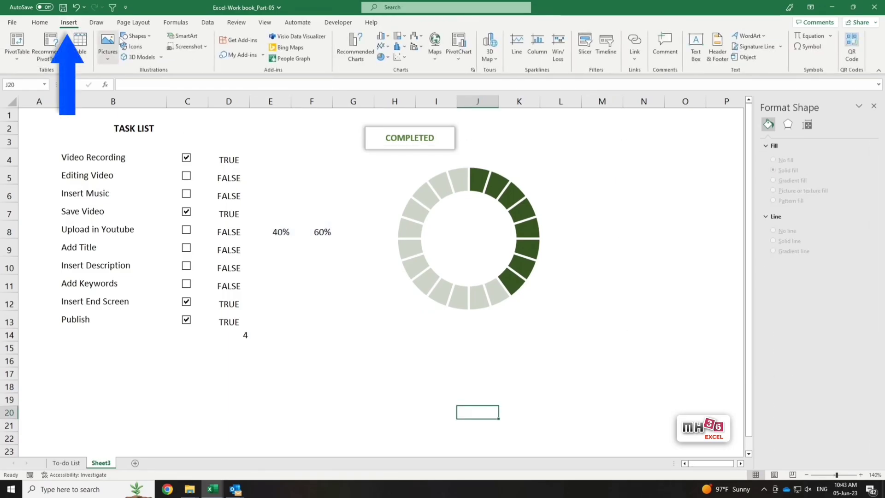
pyautogui.click(149, 38)
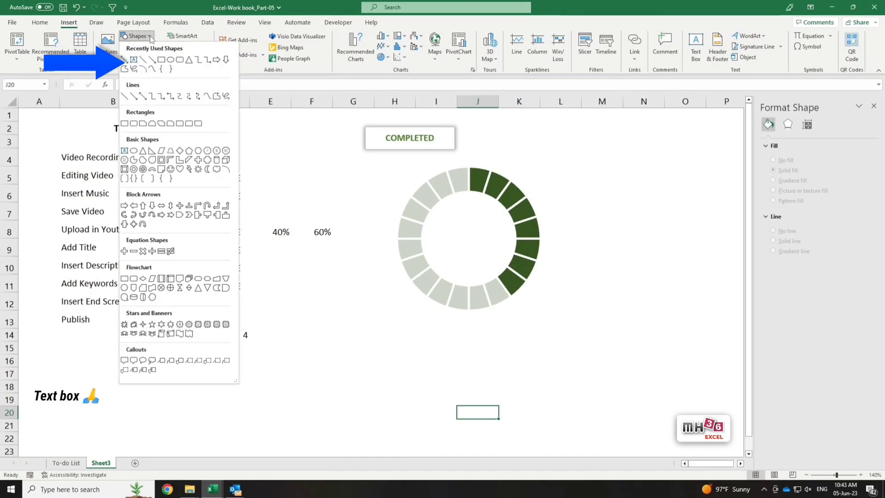
pyautogui.click(133, 60)
pyautogui.moveTo(296, 388); pyautogui.dragTo(308, 399)
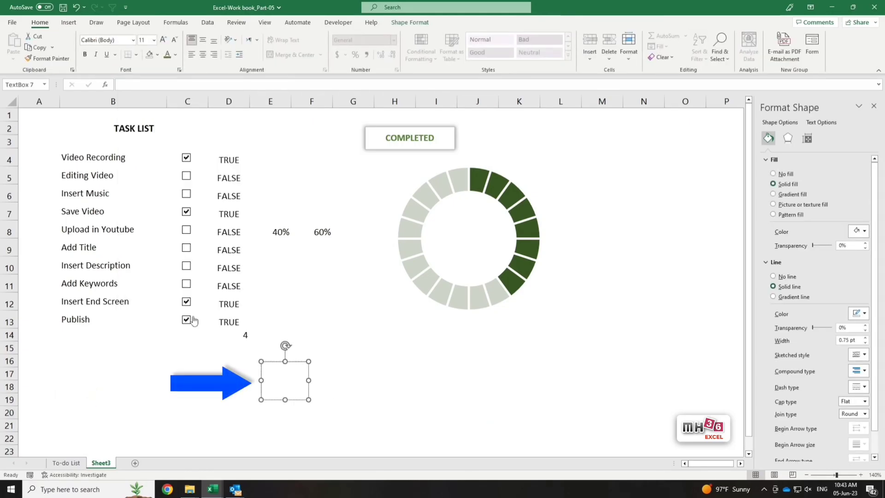
pyautogui.click(130, 86)
pyautogui.write('=')
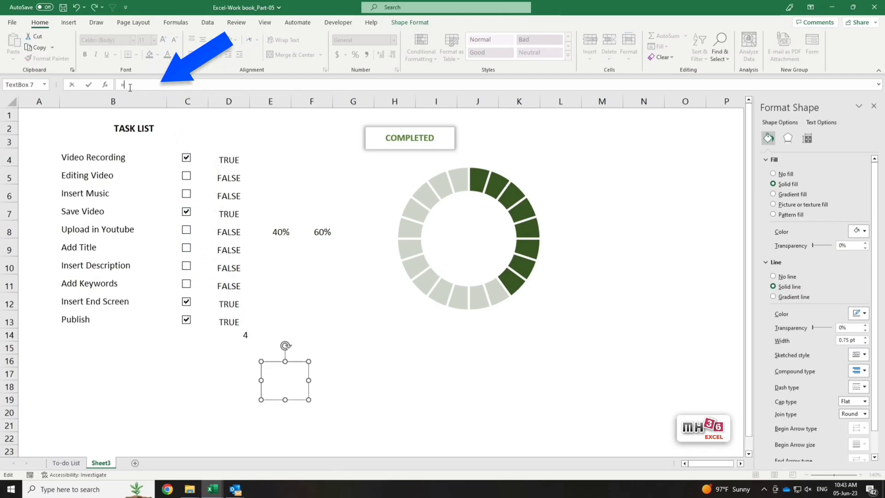
pyautogui.click(282, 234)
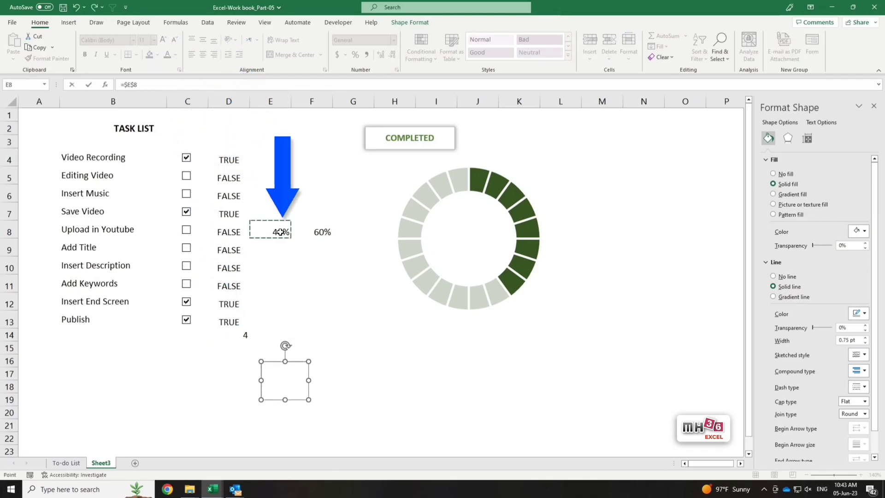
pyautogui.press('Return')
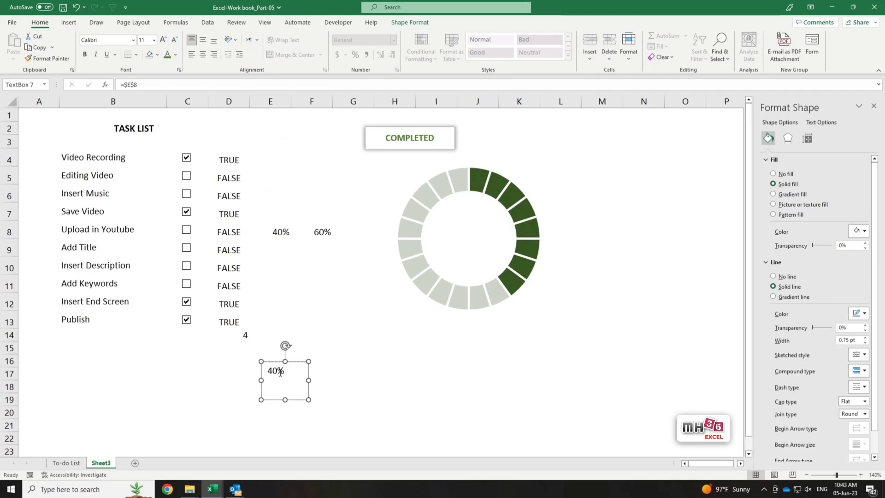
# - Make the linked percentage text bold at 12 pt and centre it horizontally and vertically in its box
pyautogui.doubleClick(282, 371)
pyautogui.click(84, 54)
pyautogui.click(164, 40)
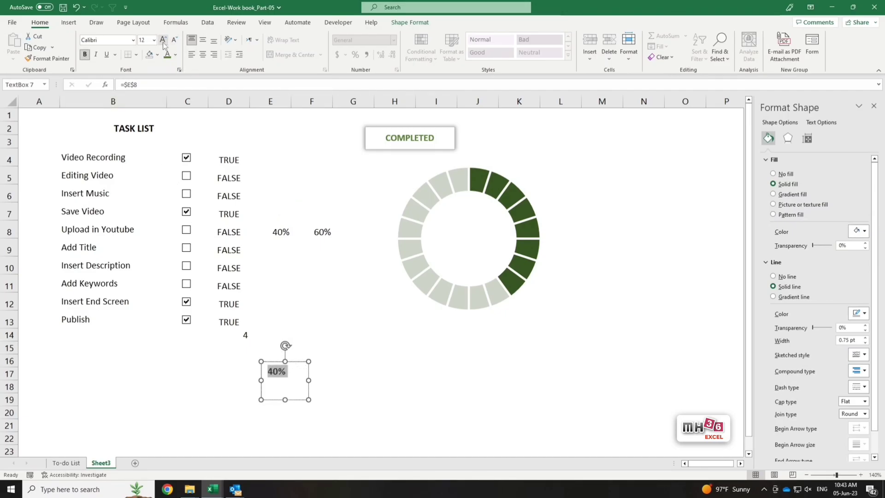
pyautogui.click(202, 40)
pyautogui.click(203, 54)
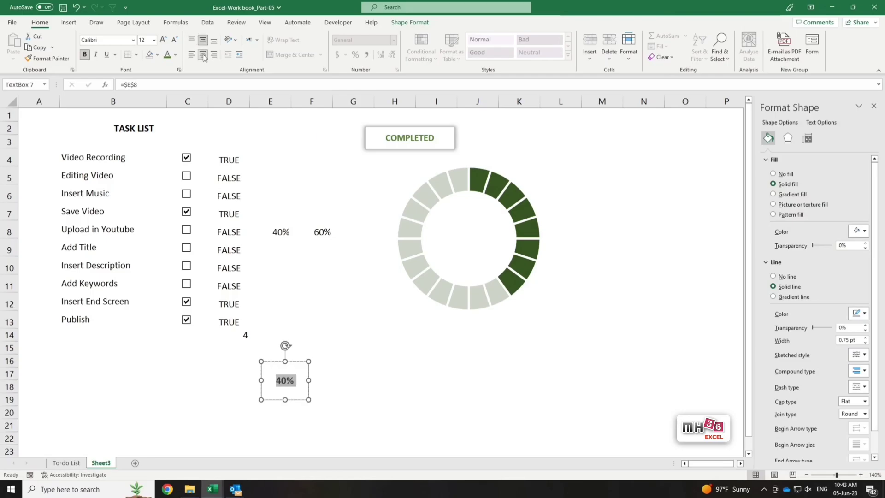
# - Set the percentage text box to no fill and no outline
pyautogui.click(425, 23)
pyautogui.click(348, 37)
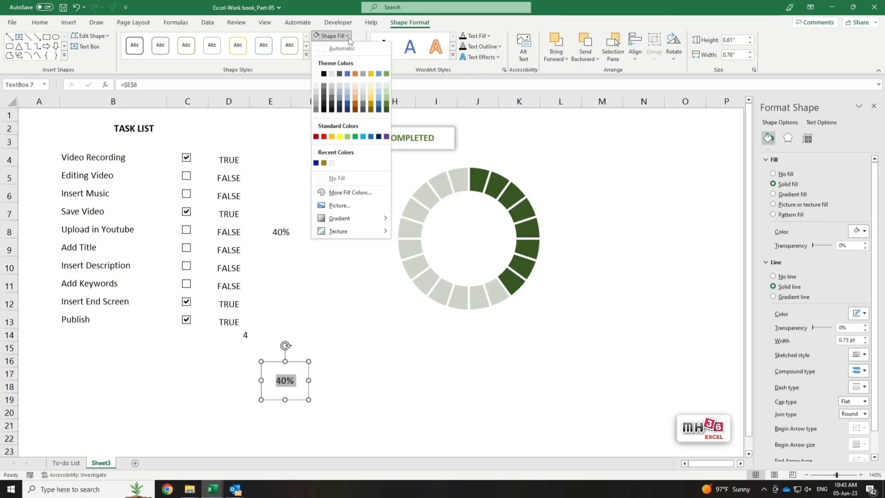
pyautogui.click(347, 180)
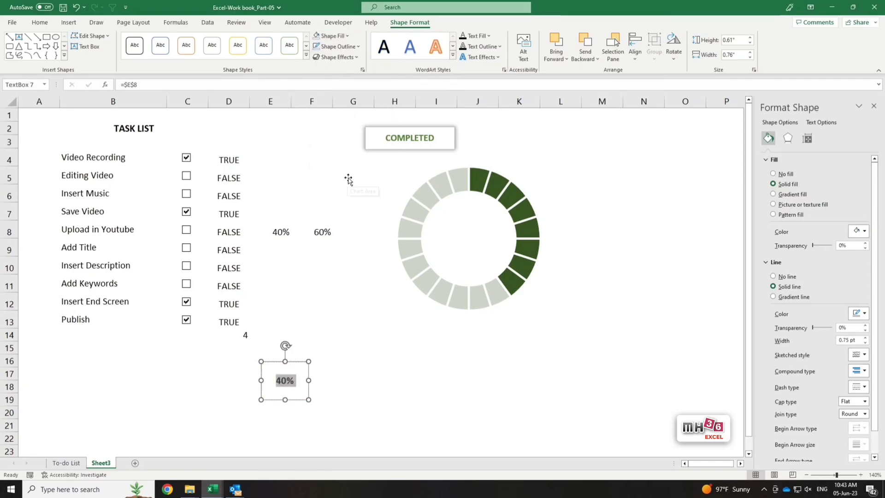
pyautogui.click(359, 47)
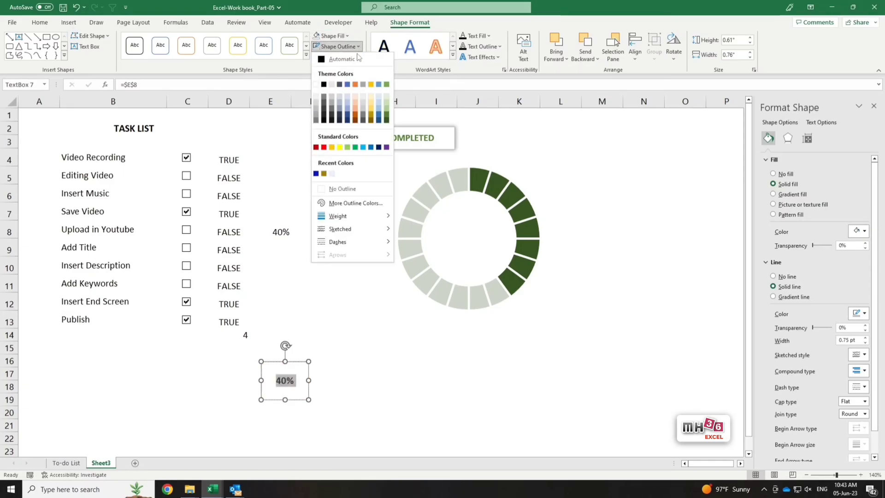
pyautogui.click(364, 193)
# - Move the doughnut chart back under the COMPLETED label and place the percentage text box in the centre of its hole
pyautogui.click(484, 318)
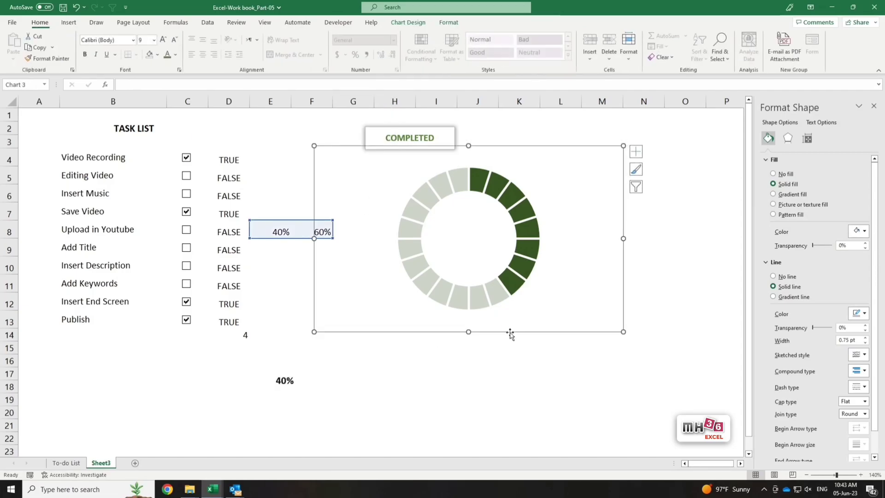
pyautogui.moveTo(521, 332); pyautogui.dragTo(465, 337)
pyautogui.click(292, 392)
pyautogui.moveTo(302, 401); pyautogui.dragTo(431, 256)
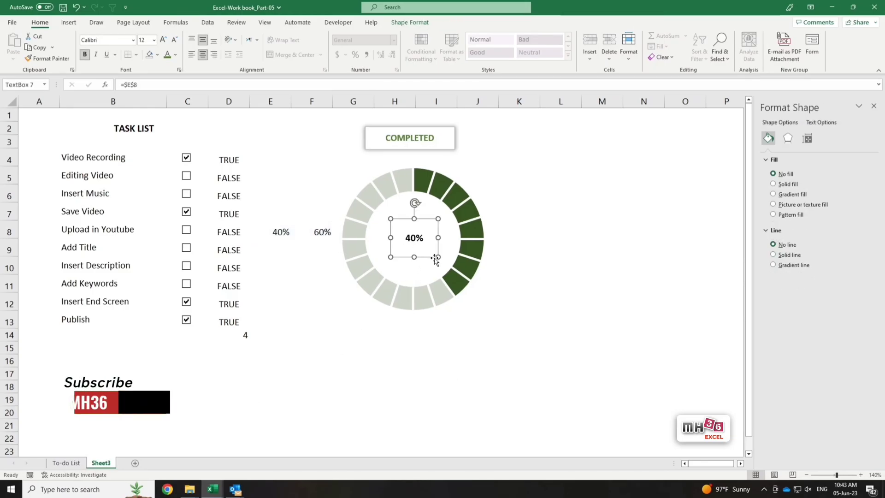
pyautogui.click(477, 412)
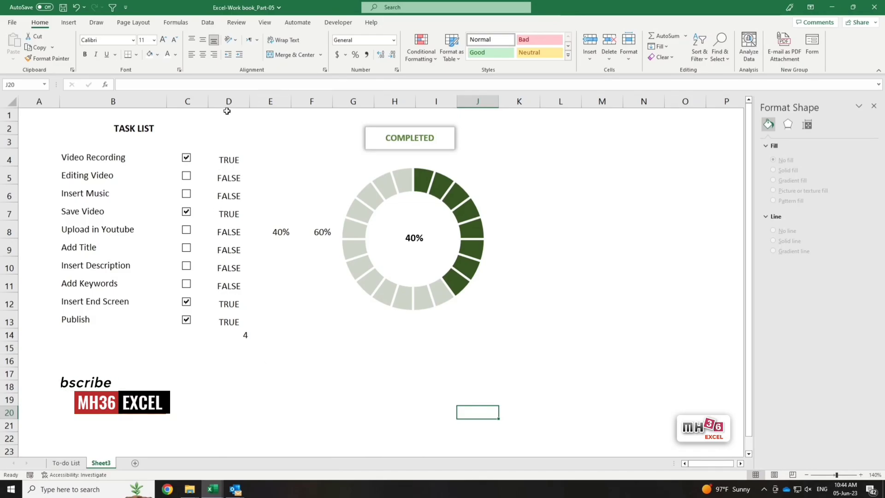
# - Hide the helper values by setting the font colour of D1:D17 and columns E and F to white
pyautogui.moveTo(226, 113); pyautogui.dragTo(234, 367)
pyautogui.click(167, 54)
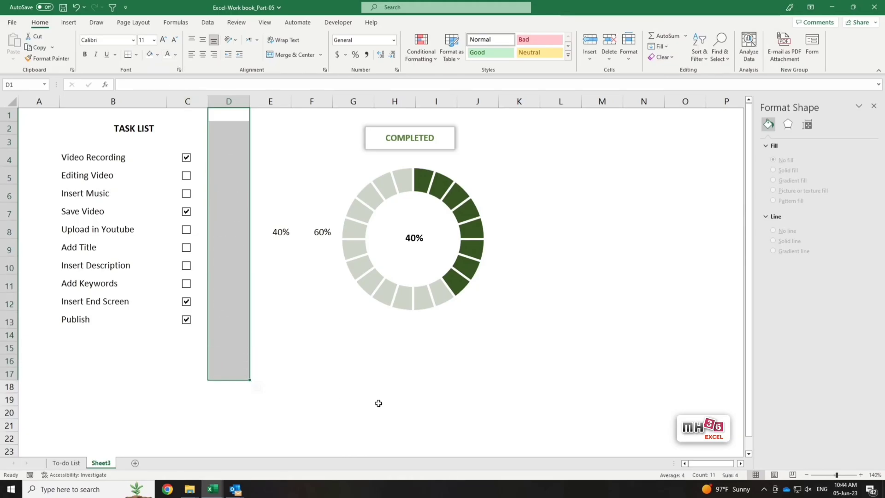
pyautogui.click(376, 400)
pyautogui.moveTo(267, 102); pyautogui.dragTo(312, 105)
pyautogui.click(167, 54)
pyautogui.click(636, 412)
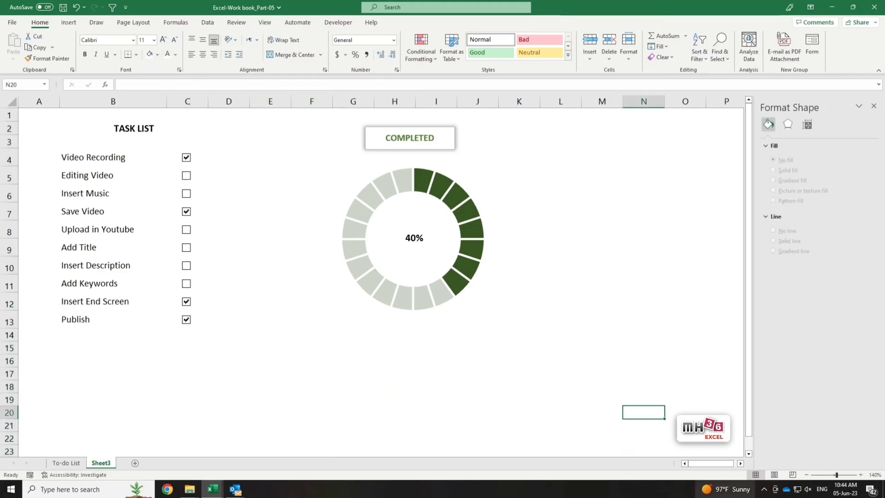
# - Test the progress chart by ticking Editing Video, Insert Music, Add Title, Insert Description and Add Keywords
pyautogui.click(186, 176)
pyautogui.click(186, 194)
pyautogui.click(186, 247)
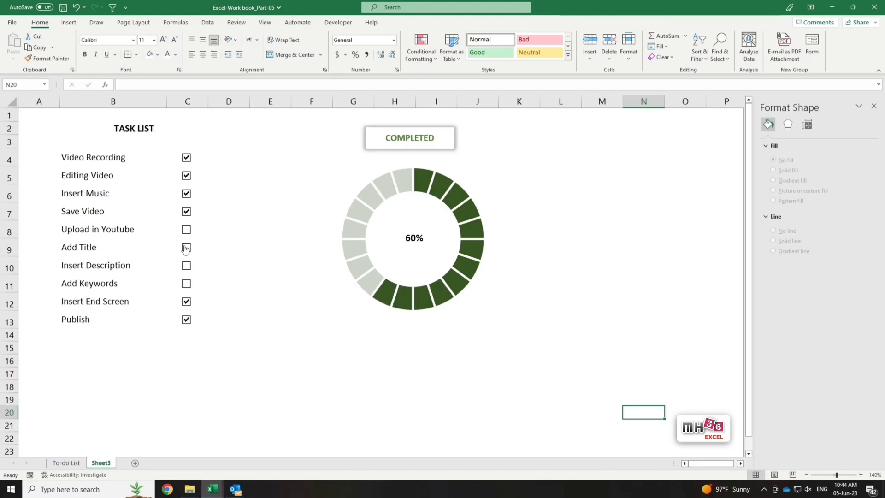
pyautogui.click(185, 266)
pyautogui.click(186, 284)
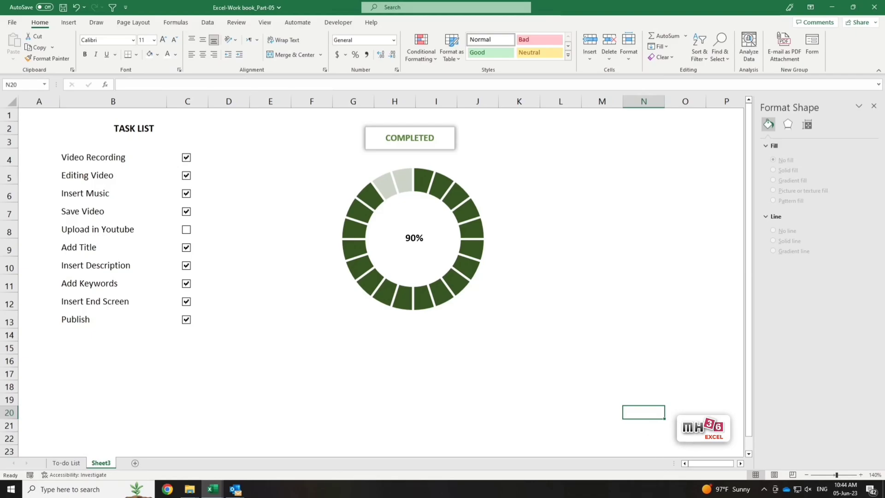
# - Duplicate the COMPLETED label, place the copy beside it over columns K to M, and change its text to BALANCE
pyautogui.click(873, 106)
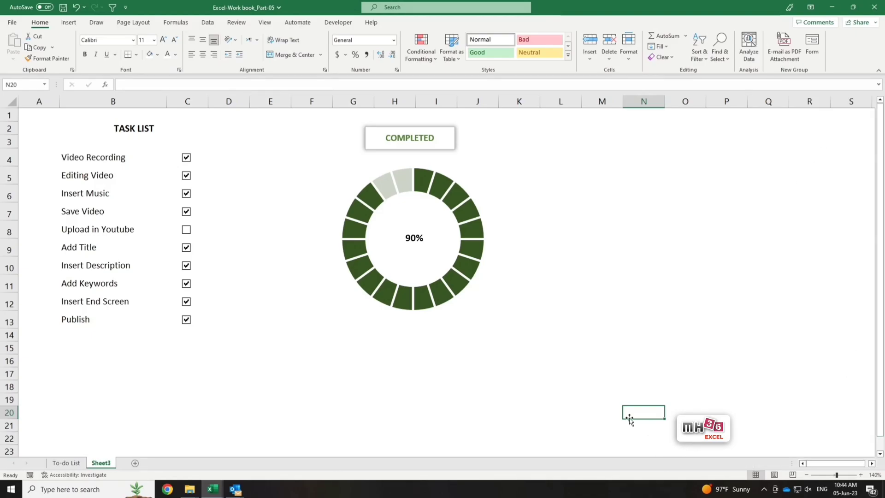
pyautogui.click(526, 410)
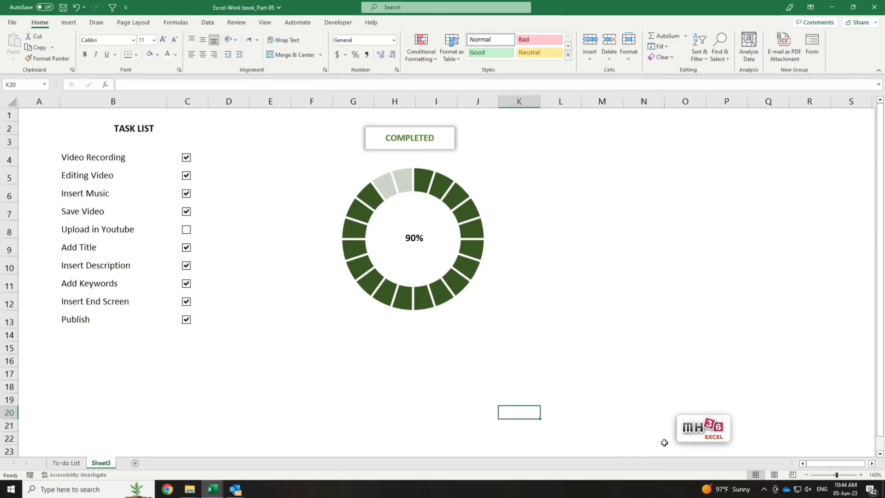
pyautogui.click(449, 147)
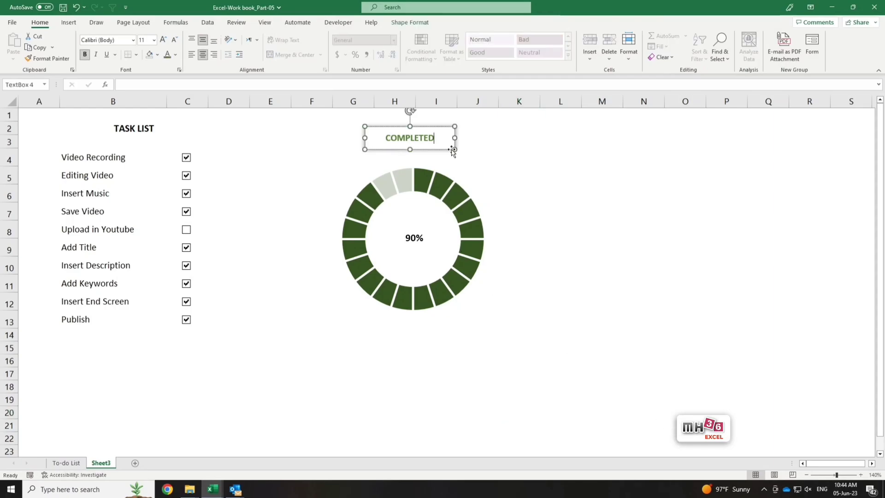
pyautogui.moveTo(455, 150); pyautogui.dragTo(536, 138)
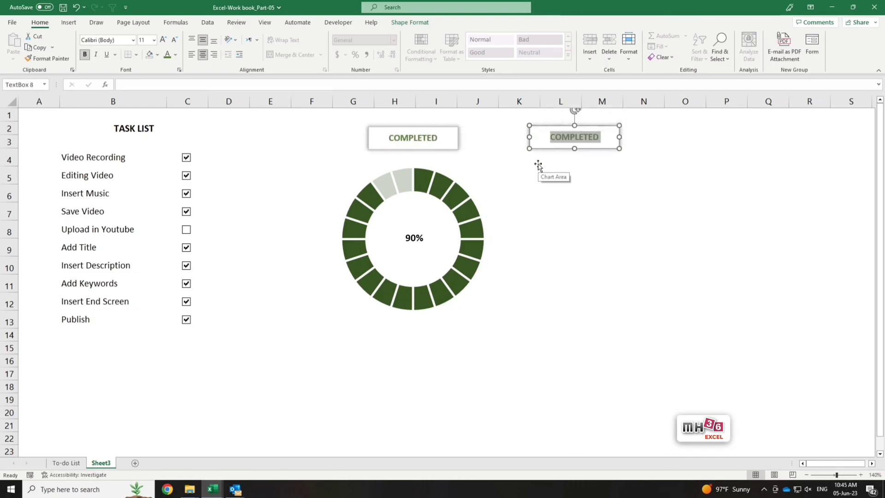
pyautogui.write('BALANCE')
pyautogui.click(602, 335)
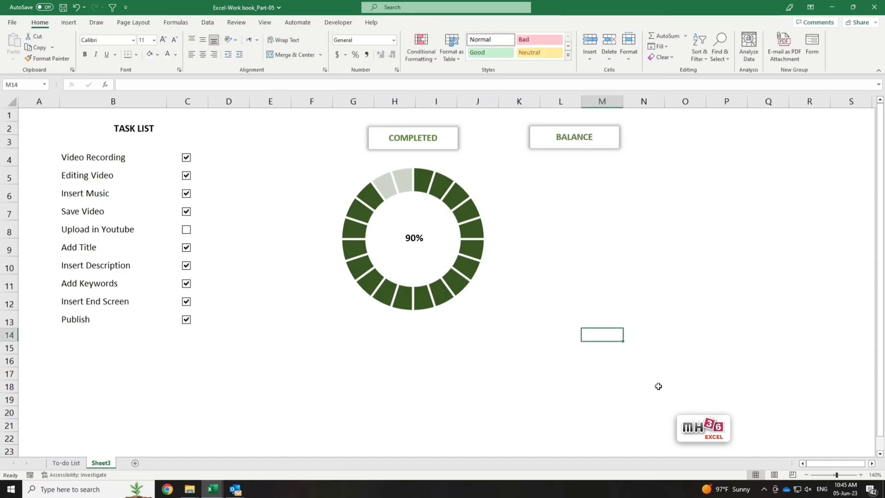
# - Make the helper values in columns E and F readable by setting their font colour to black
pyautogui.click(271, 101)
pyautogui.moveTo(270, 102); pyautogui.dragTo(314, 102)
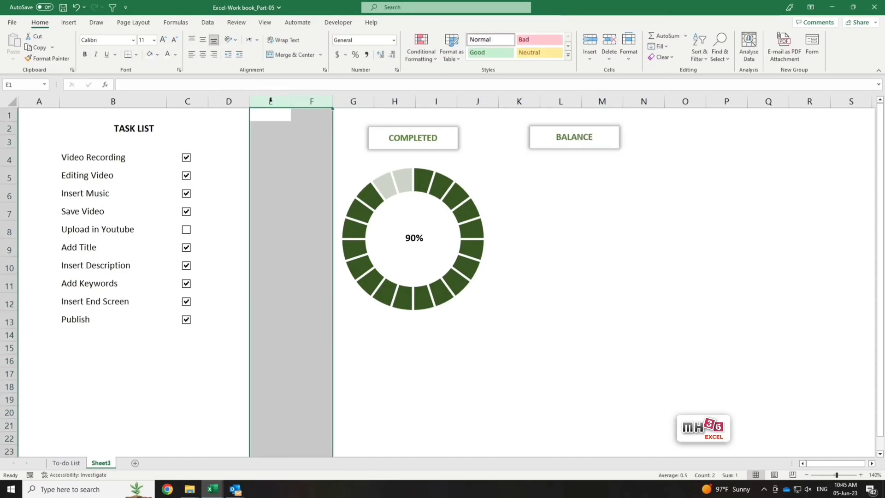
pyautogui.click(175, 55)
pyautogui.click(177, 88)
pyautogui.click(478, 399)
# - Move the green doughnut chart straight down to start at row 10, clear of the helper cells E7:F8
pyautogui.click(467, 291)
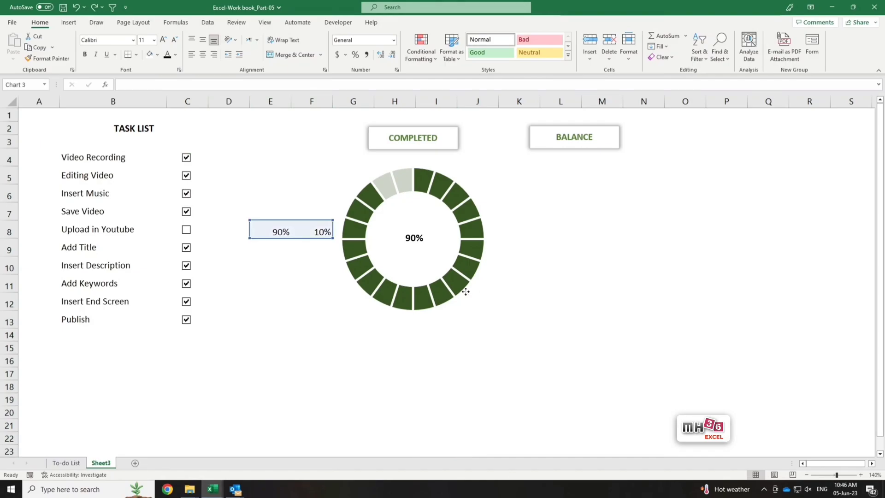
pyautogui.moveTo(468, 148); pyautogui.dragTo(468, 269)
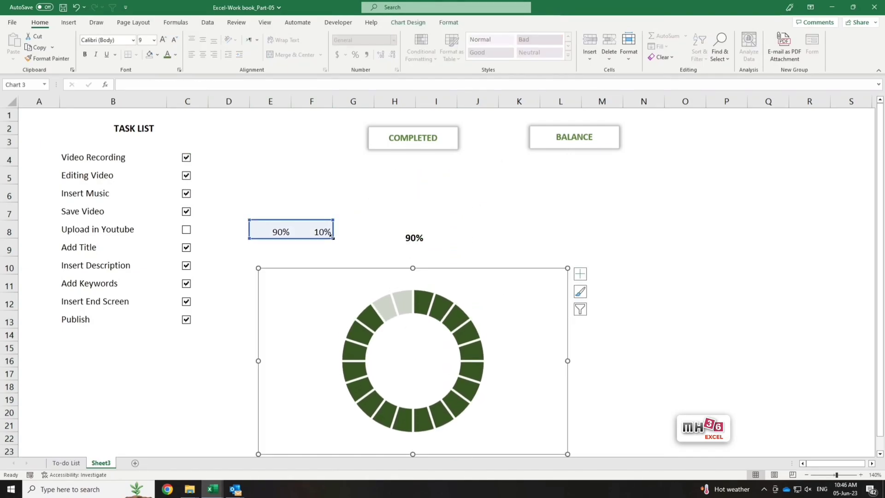
pyautogui.press('Escape')
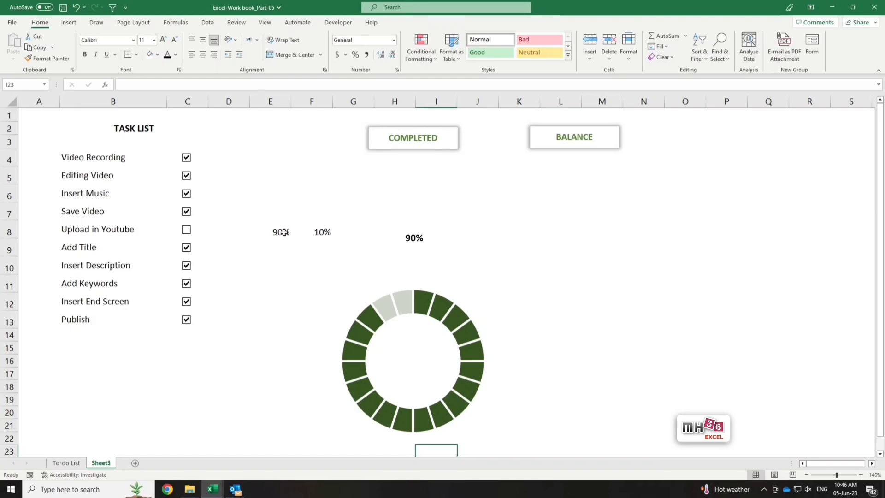
# - Enter the balance helper formulas =F8 in E7 and =E8 in F7
pyautogui.click(280, 210)
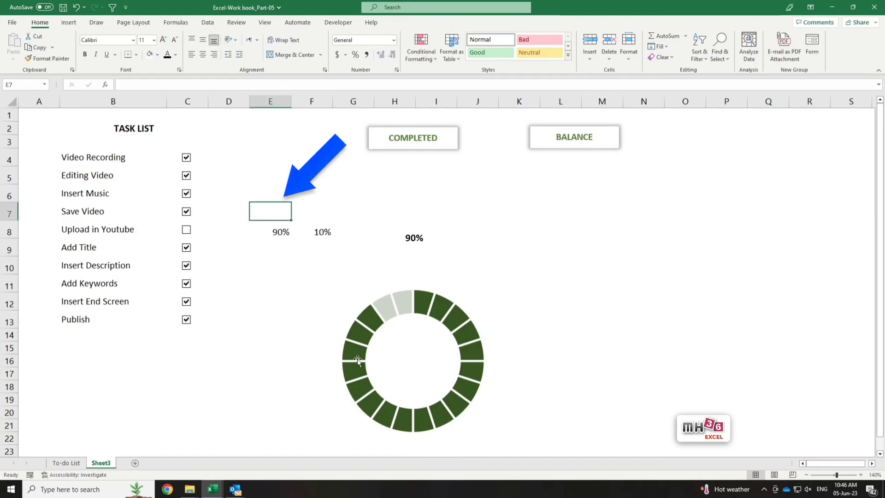
pyautogui.write('=')
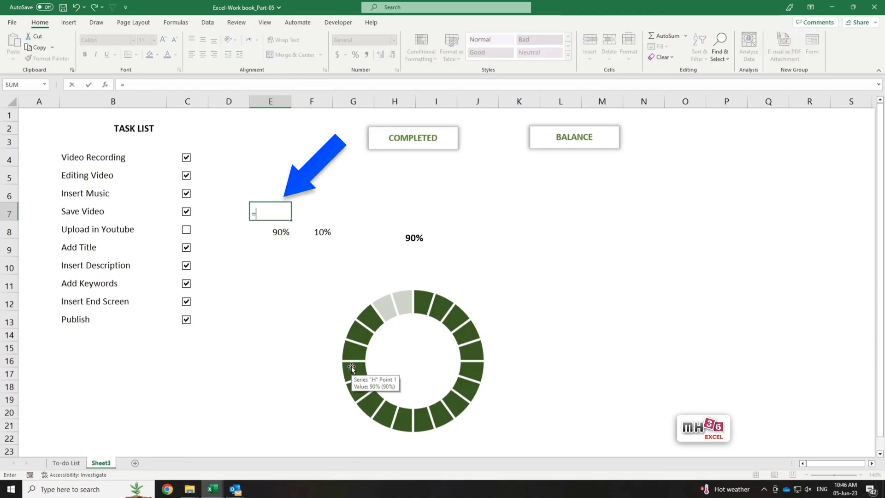
pyautogui.click(324, 232)
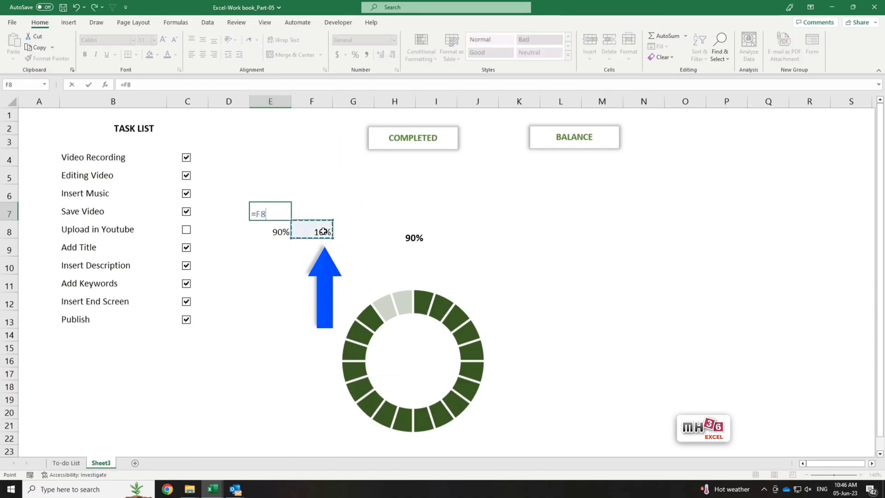
pyautogui.press('Tab')
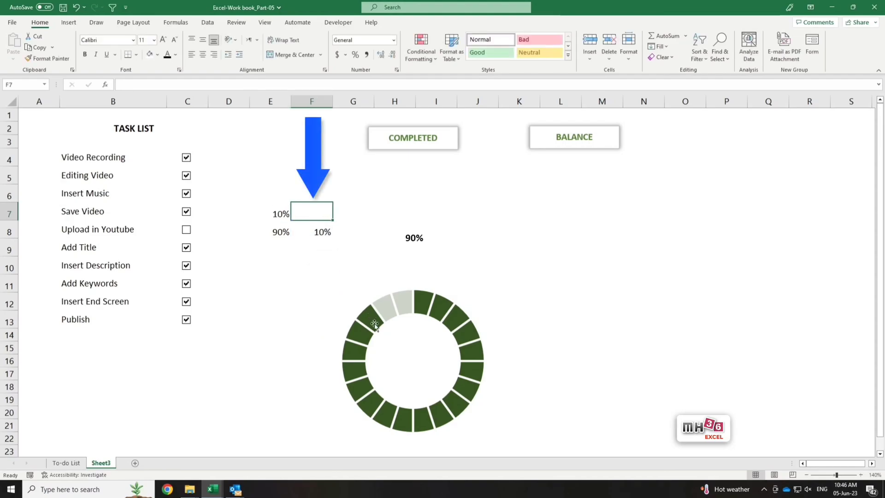
pyautogui.write('=')
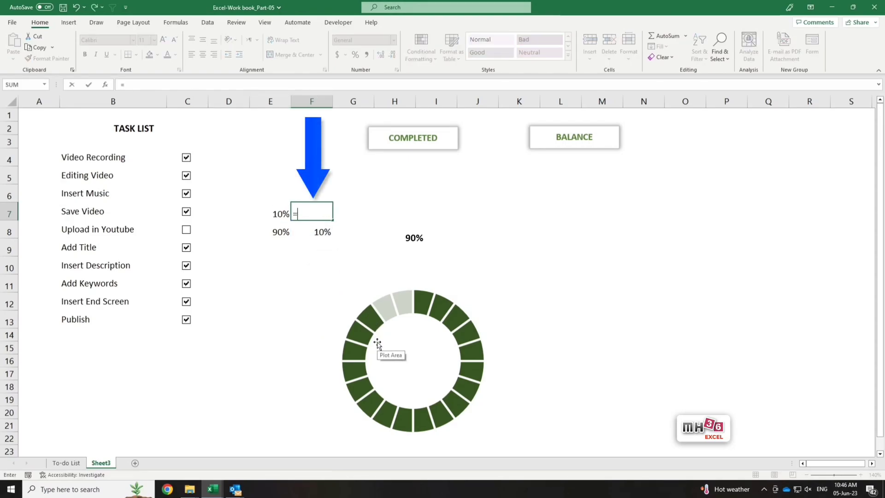
pyautogui.click(280, 232)
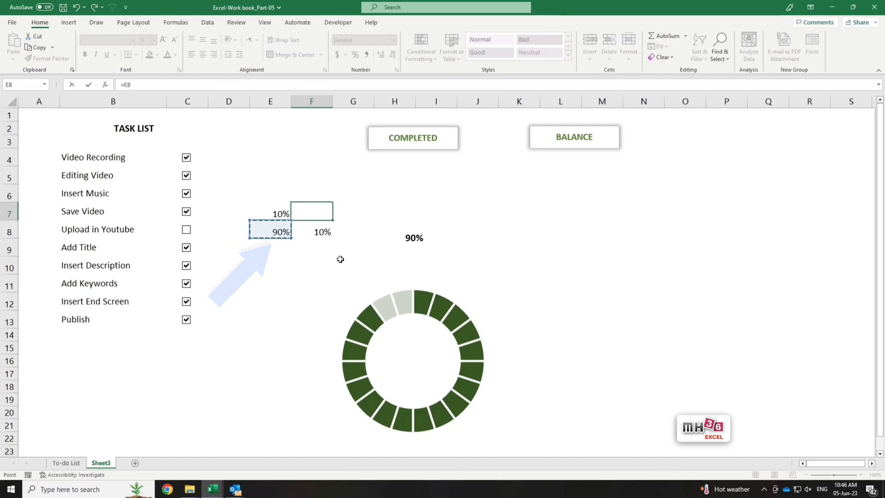
pyautogui.press('Tab')
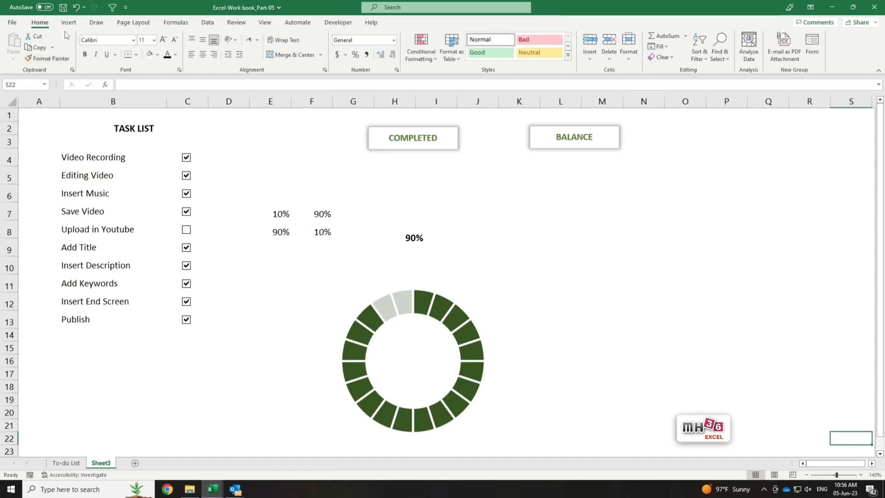
# - Insert an empty doughnut chart and place it under the BALANCE label
pyautogui.click(68, 22)
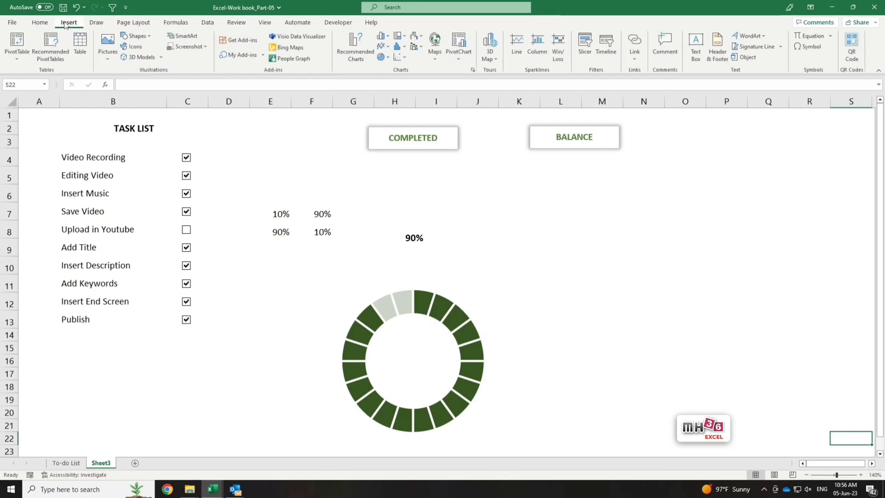
pyautogui.click(388, 56)
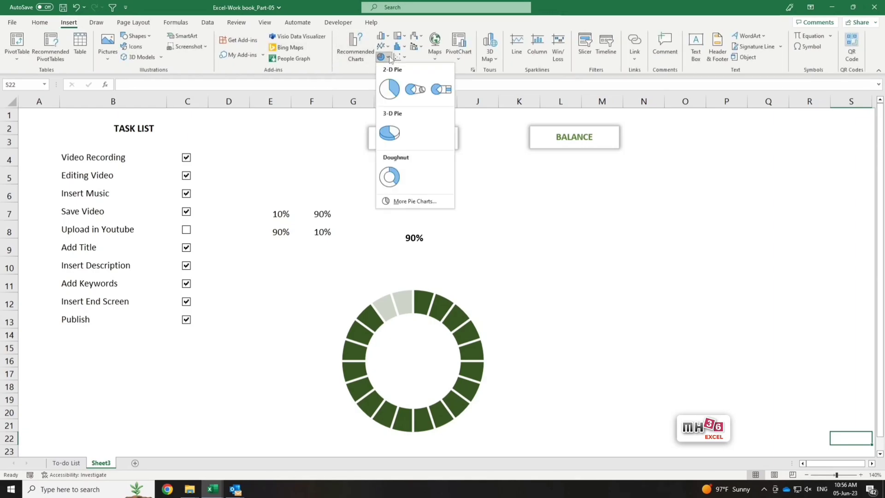
pyautogui.click(389, 177)
pyautogui.moveTo(470, 198); pyautogui.dragTo(678, 162)
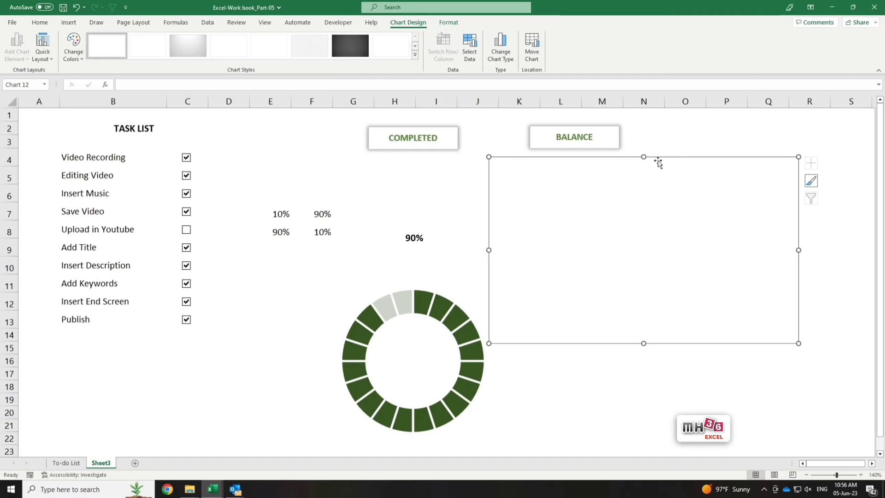
# - Add a data series named H to the new doughnut chart, with twenty values of 1
pyautogui.rightClick(616, 163)
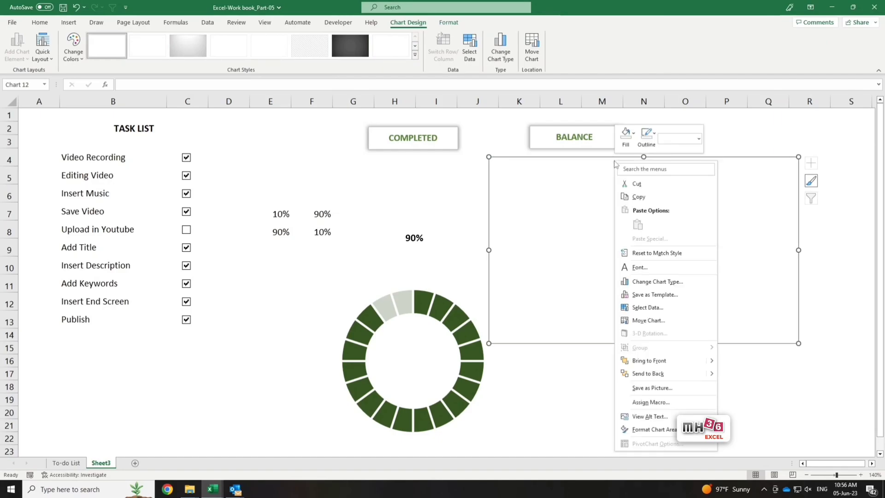
pyautogui.click(655, 308)
pyautogui.click(514, 228)
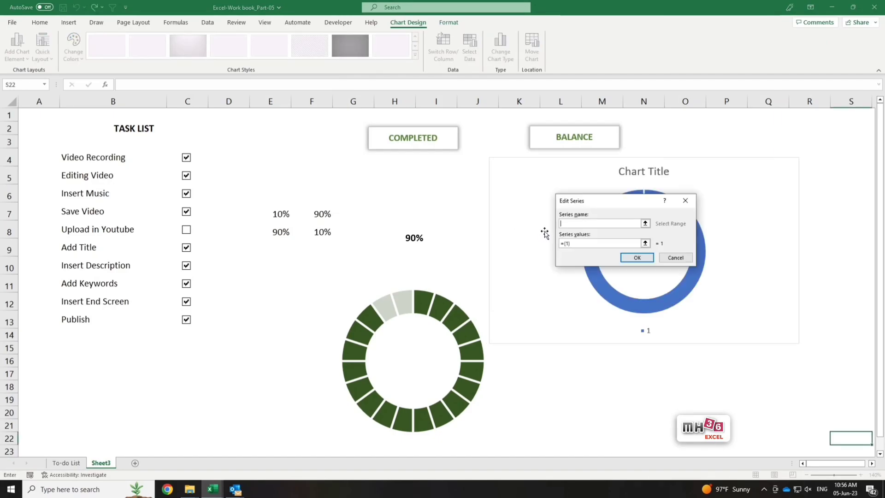
pyautogui.write('H')
pyautogui.click(579, 244)
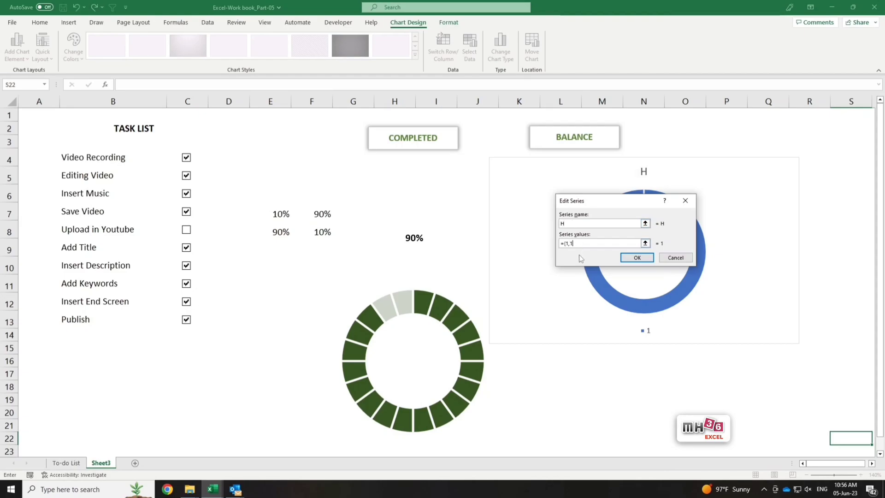
pyautogui.write(',1,1,1,1,1,1,1,1')
pyautogui.click(638, 258)
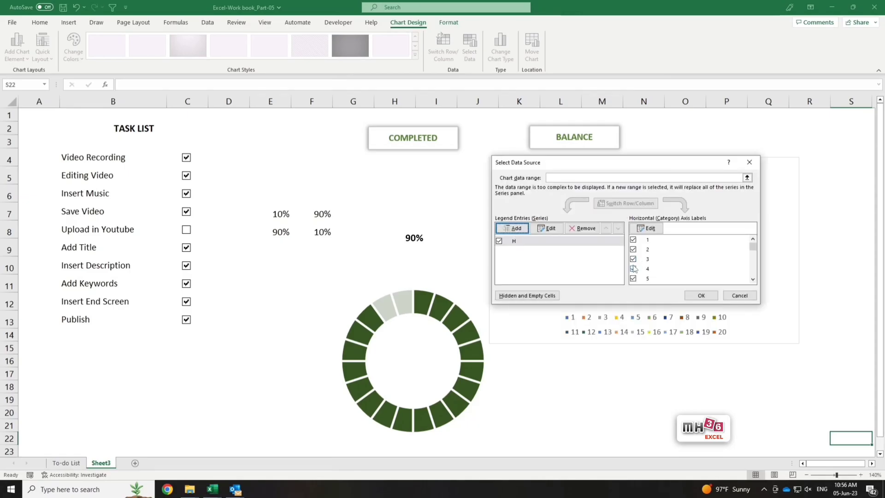
pyautogui.click(701, 296)
# - Delete the legend and the title from the balance doughnut chart
pyautogui.click(684, 333)
pyautogui.press('Delete')
pyautogui.click(644, 171)
pyautogui.press('Delete')
# - Set the doughnut hole size of the balance chart's series H to 65%
pyautogui.click(639, 188)
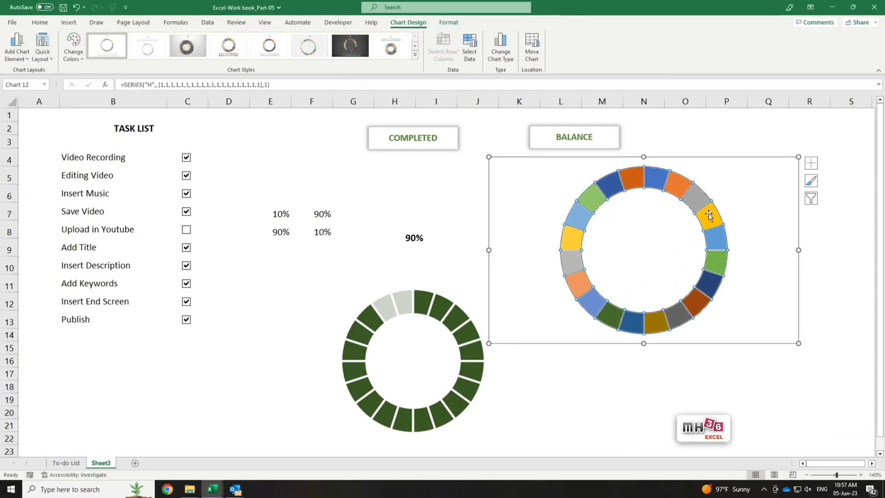
pyautogui.click(714, 206)
pyautogui.doubleClick(713, 207)
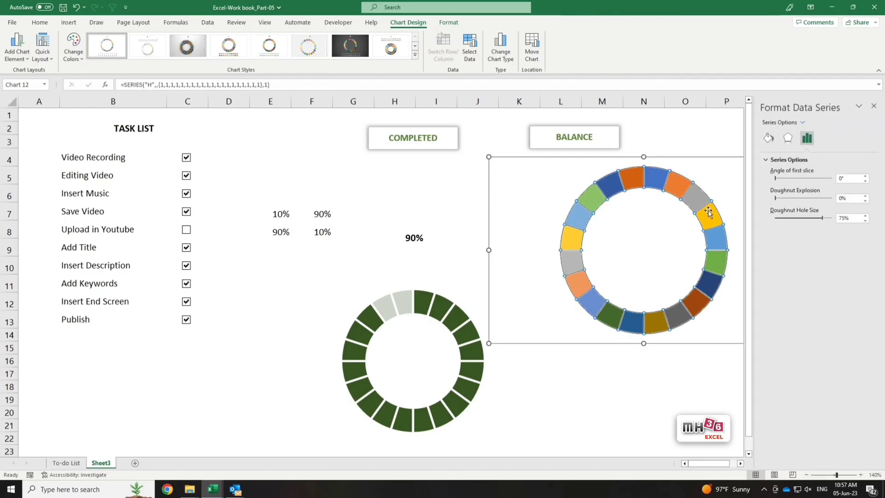
pyautogui.moveTo(823, 220); pyautogui.dragTo(817, 222)
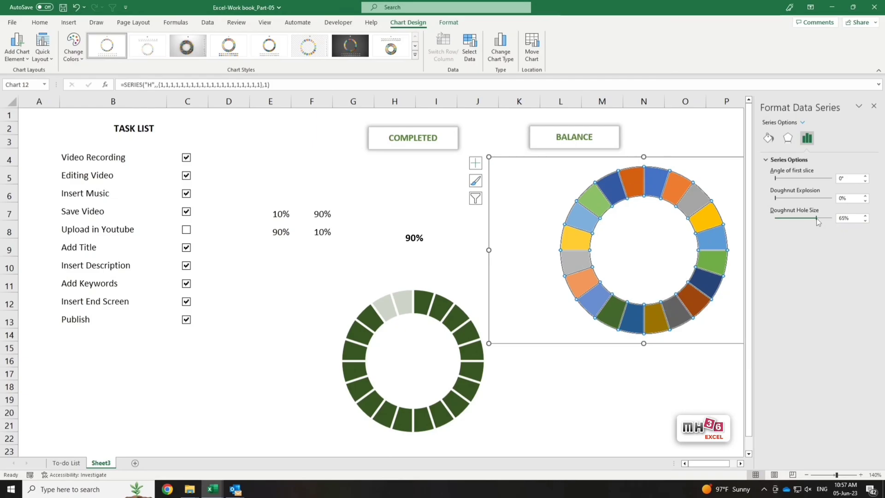
# - Give the segments of series H a solid blue fill and a solid border 2.5 pt wide
pyautogui.click(768, 138)
pyautogui.click(774, 184)
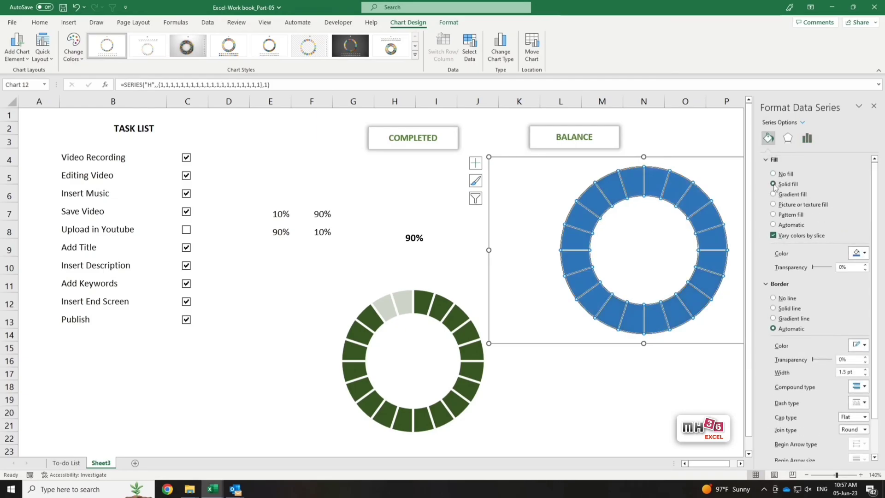
pyautogui.click(864, 252)
pyautogui.click(870, 310)
pyautogui.click(865, 369)
pyautogui.click(865, 369)
pyautogui.click(866, 369)
pyautogui.click(866, 369)
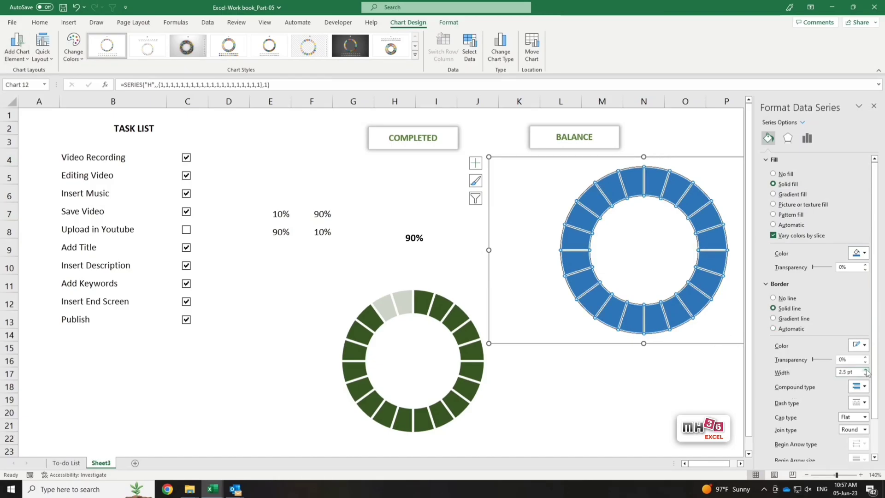
pyautogui.click(644, 375)
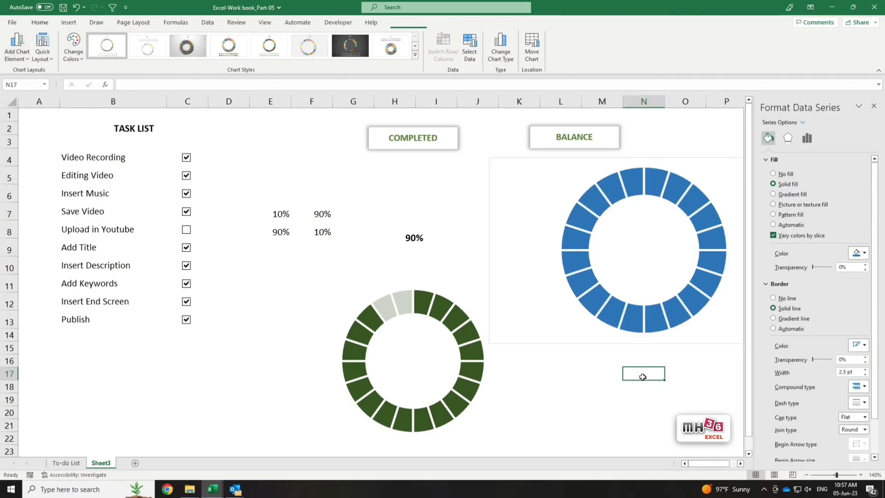
# - Add a data series named B to the balance doughnut chart, taking its values from cells E7:F7
pyautogui.click(613, 318)
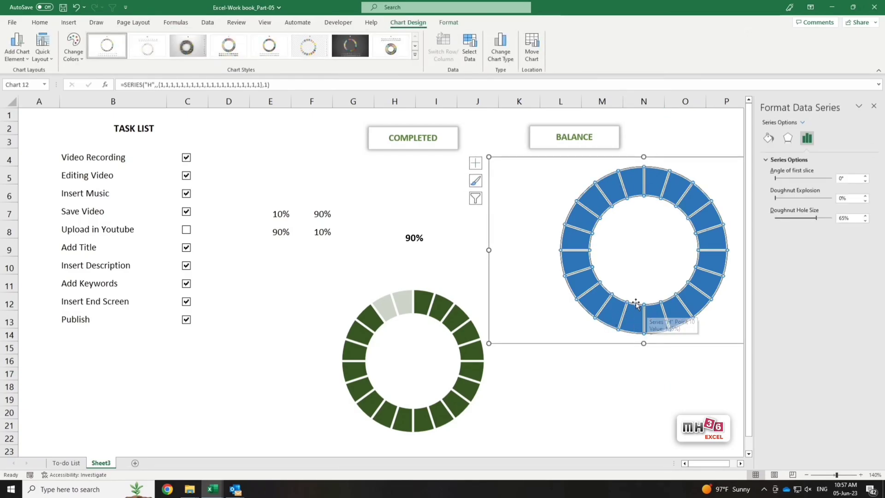
pyautogui.rightClick(616, 188)
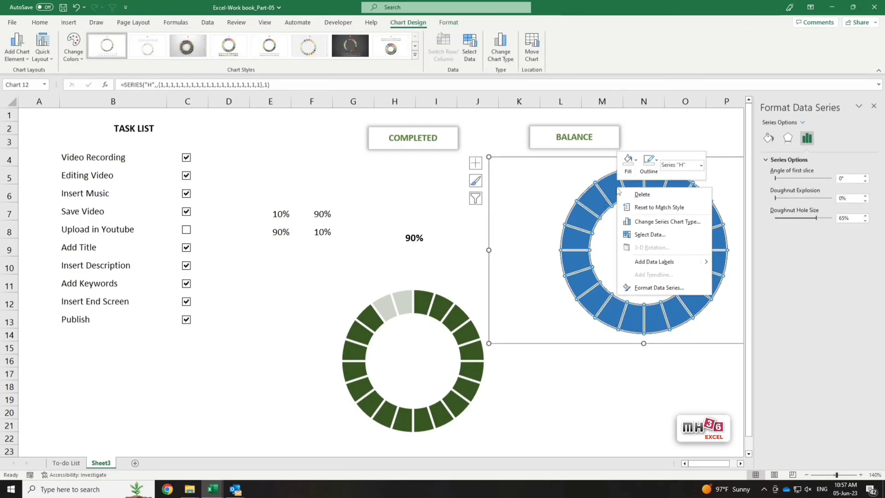
pyautogui.click(650, 234)
pyautogui.click(522, 230)
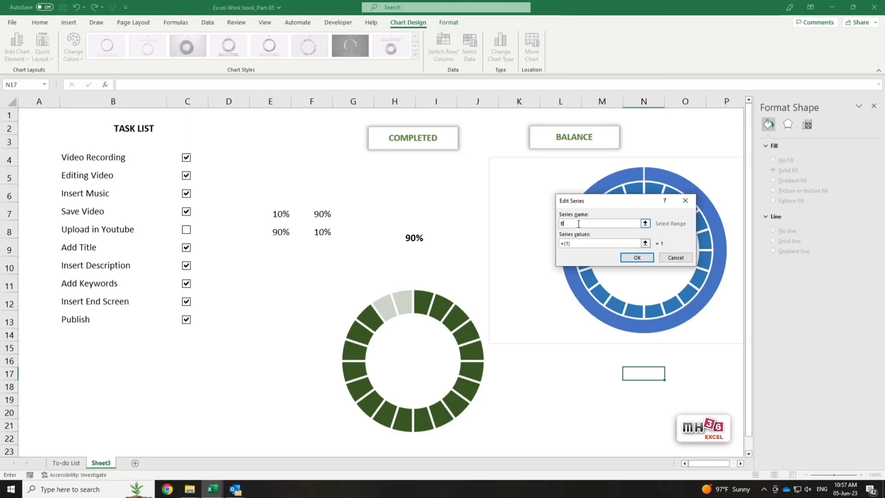
pyautogui.press('Tab')
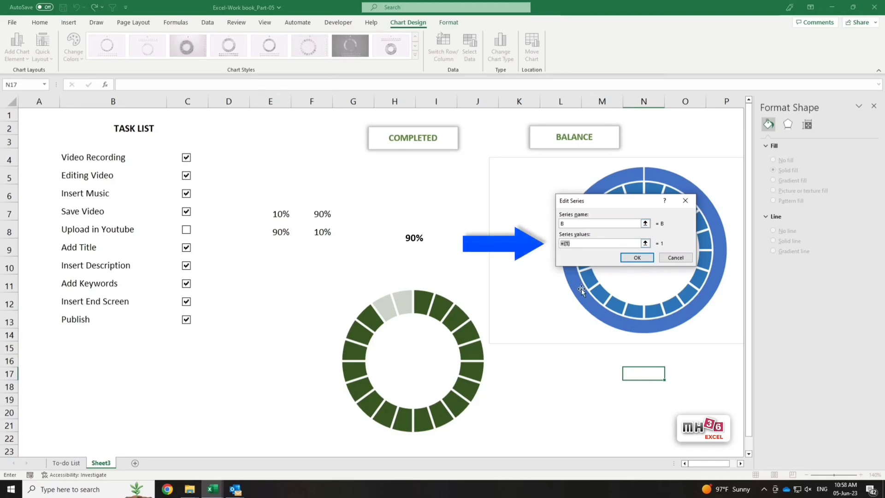
pyautogui.press('BackSpace')
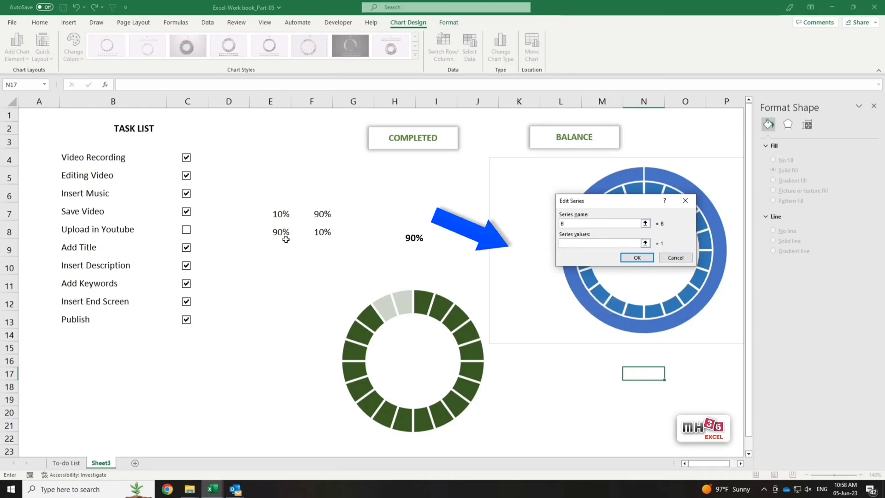
pyautogui.moveTo(275, 214); pyautogui.dragTo(322, 214)
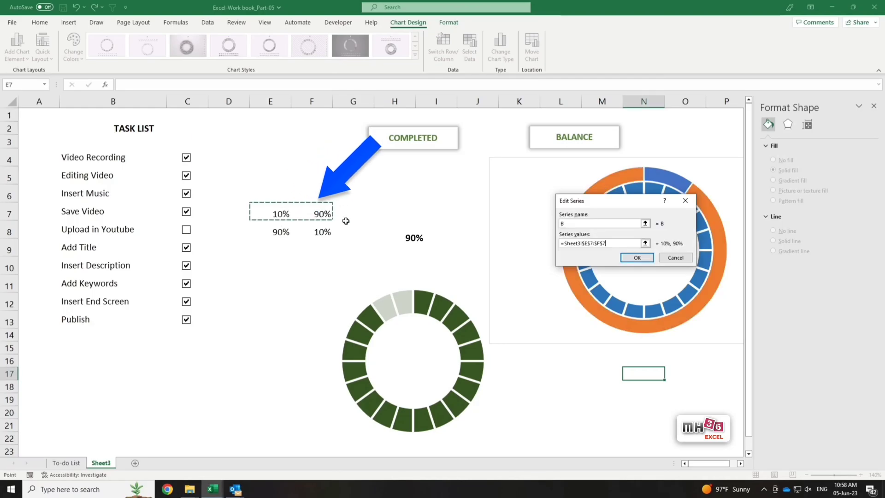
pyautogui.click(638, 258)
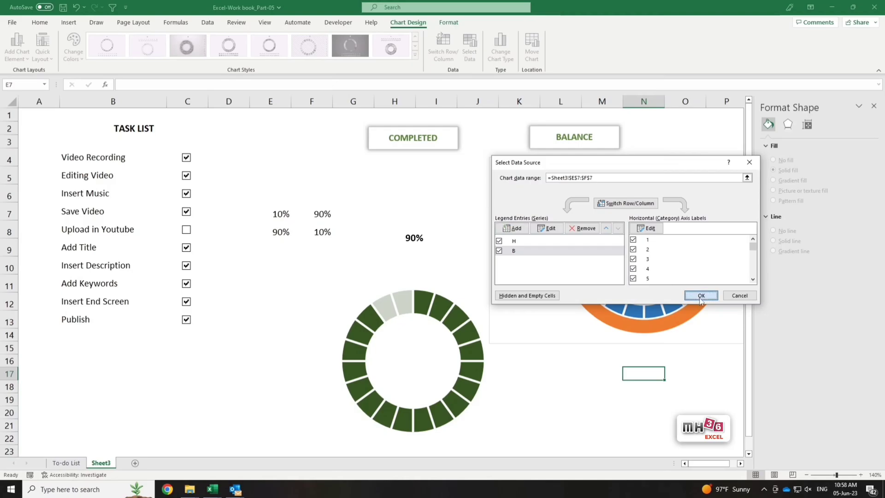
pyautogui.click(700, 298)
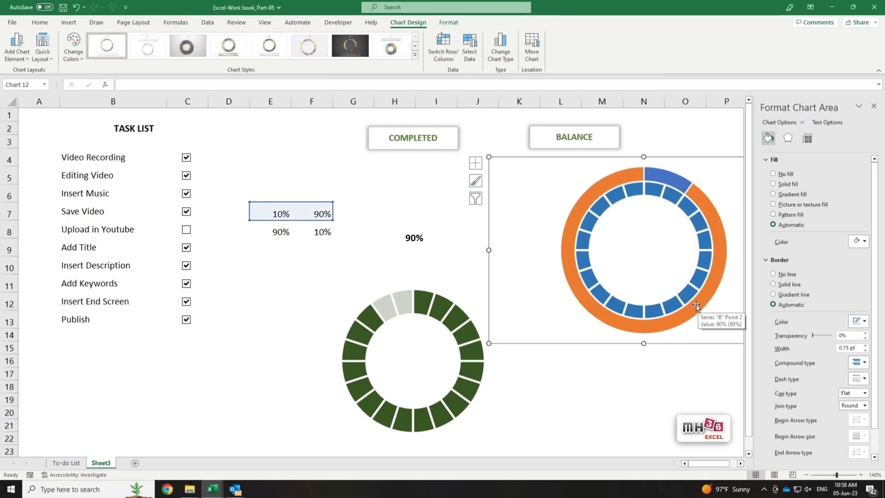
# - Put series B of the balance doughnut chart on the secondary axis
pyautogui.click(608, 198)
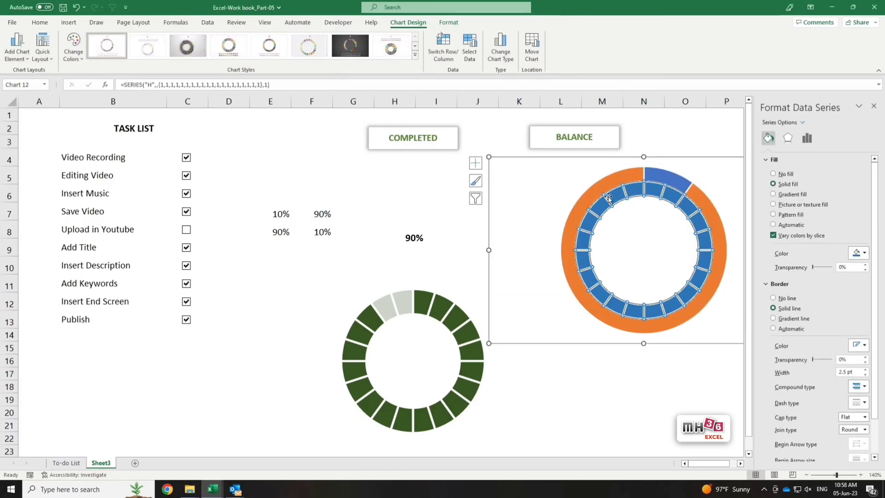
pyautogui.rightClick(608, 198)
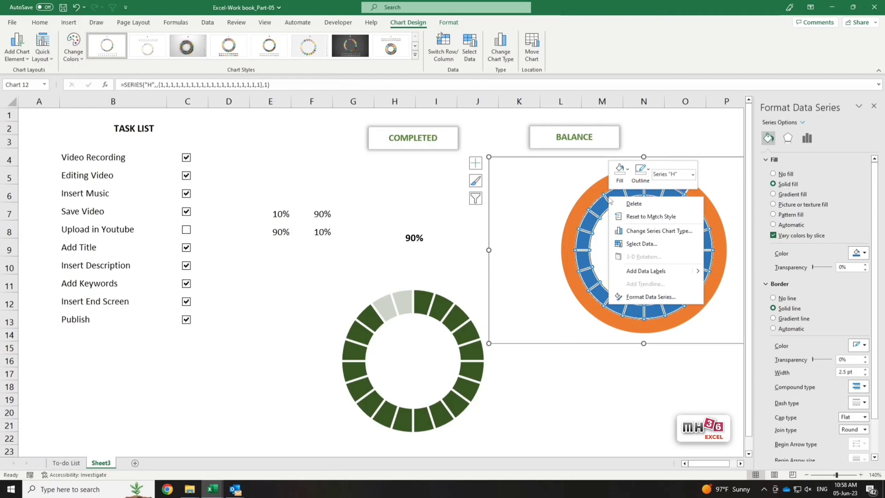
pyautogui.click(683, 231)
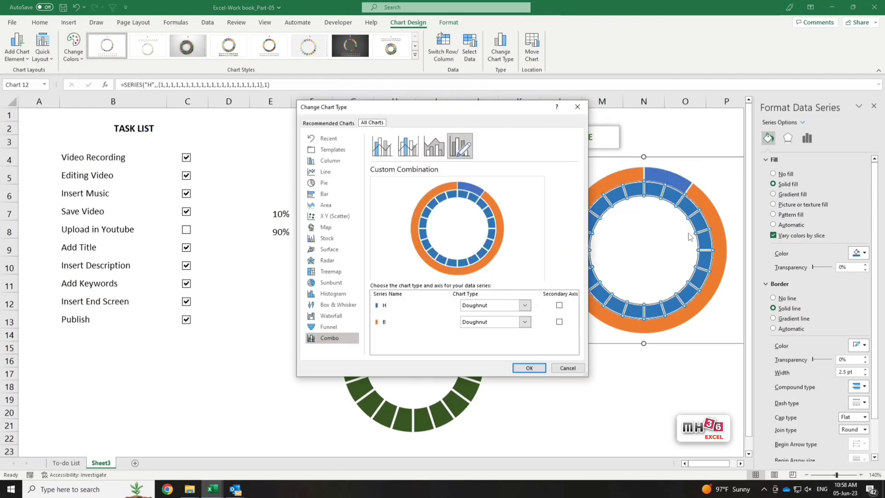
pyautogui.click(559, 322)
pyautogui.click(529, 368)
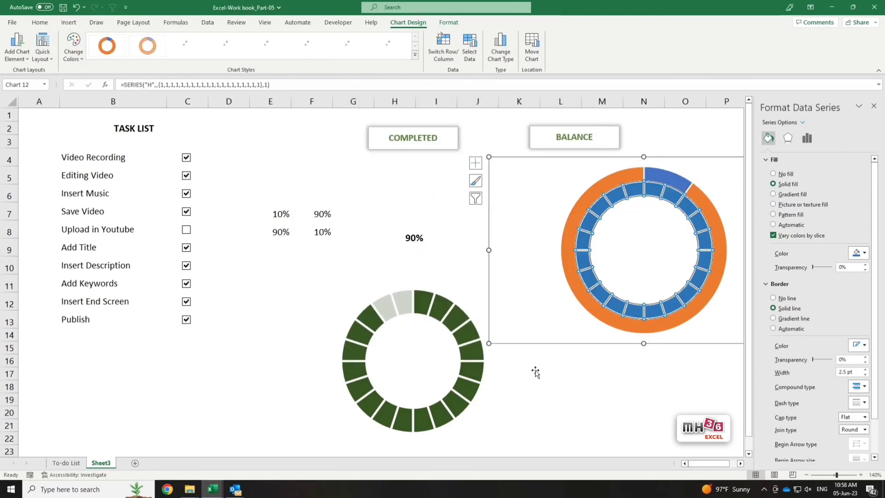
pyautogui.click(666, 376)
# - Set the 10% segment of series B to no fill
pyautogui.click(663, 196)
pyautogui.click(663, 196)
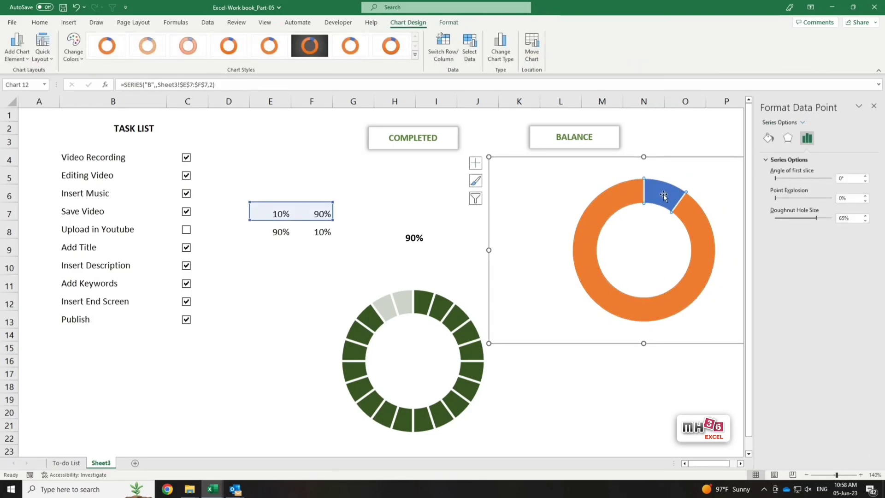
pyautogui.click(769, 138)
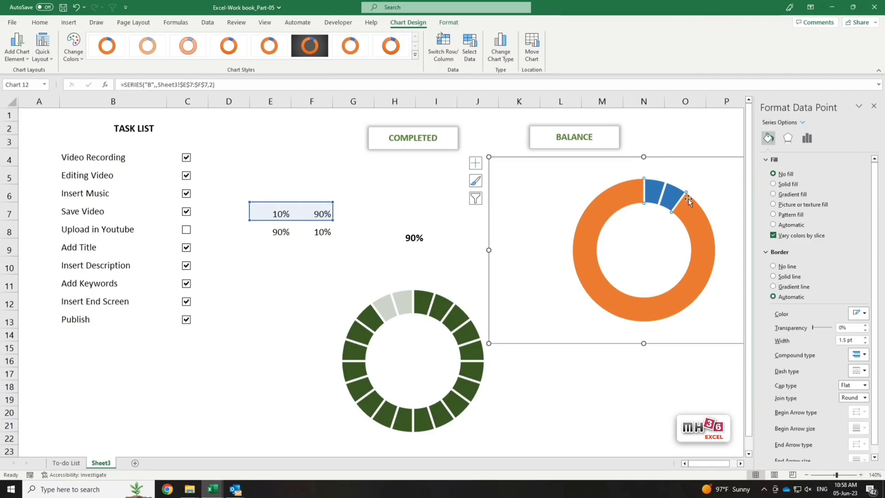
# - Give the 90% segment of series B a near-white solid fill with 14% transparency and close the formatting pane
pyautogui.click(607, 216)
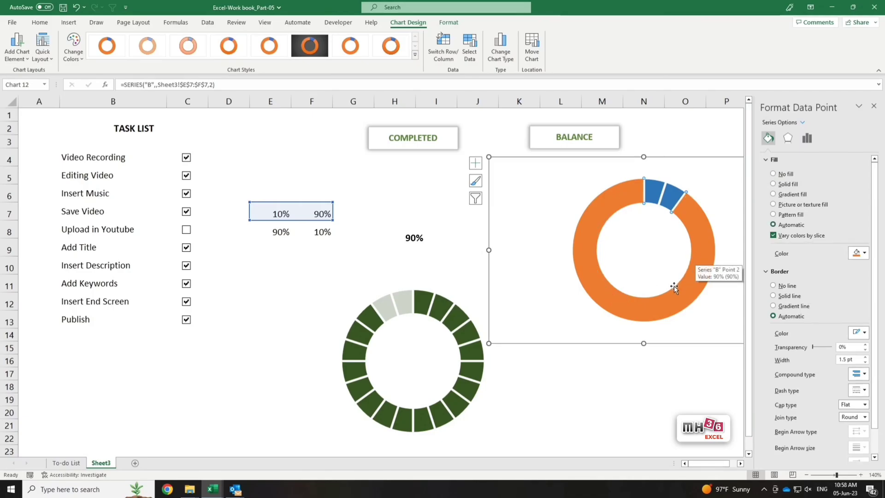
pyautogui.click(773, 184)
pyautogui.click(865, 253)
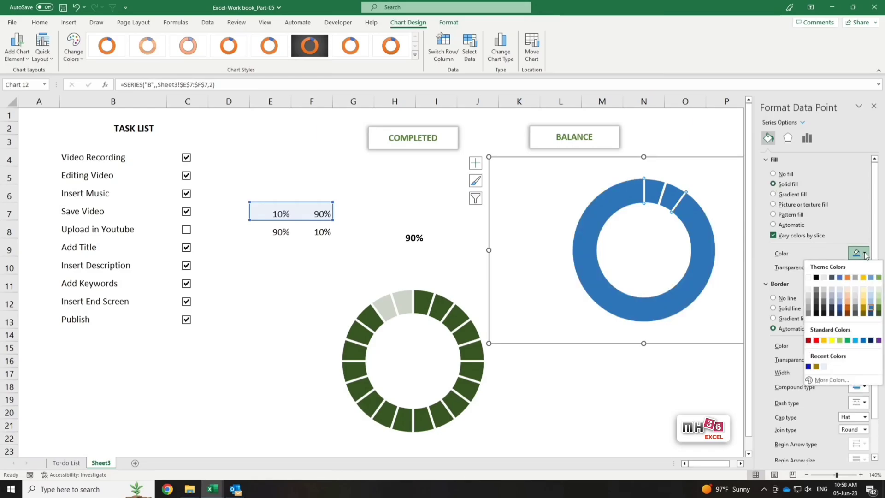
pyautogui.click(809, 289)
pyautogui.moveTo(813, 267); pyautogui.dragTo(817, 268)
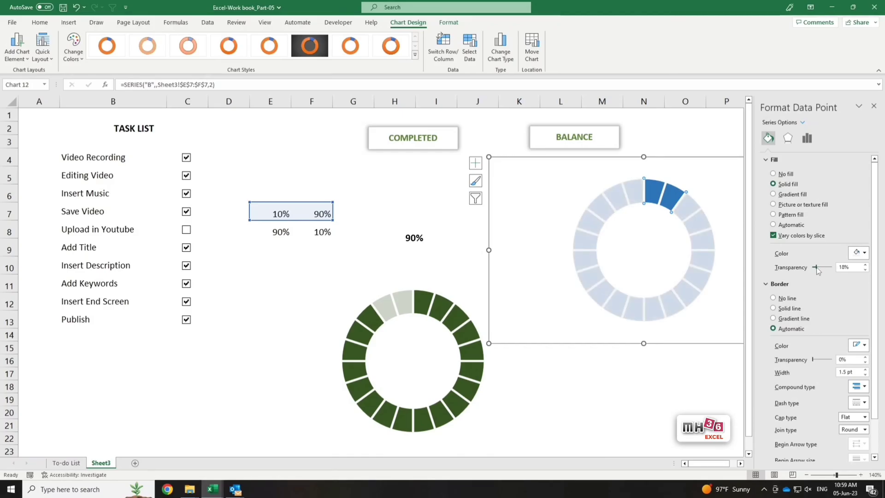
pyautogui.click(661, 392)
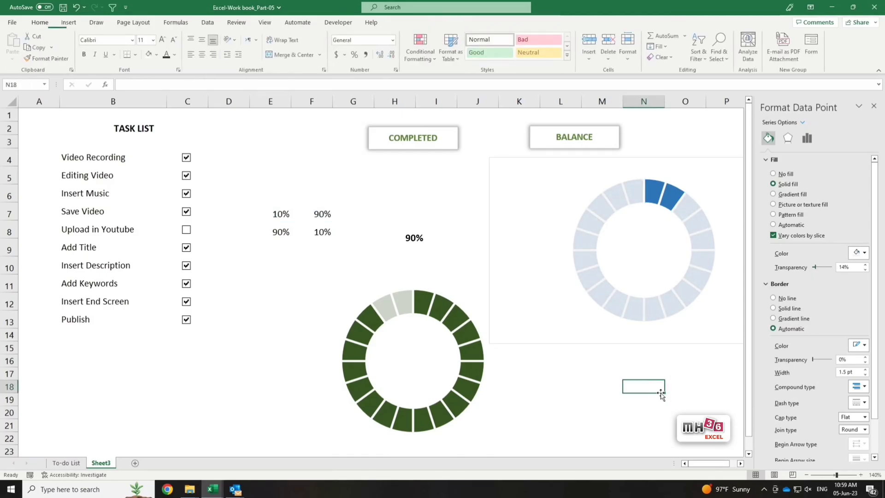
pyautogui.click(873, 106)
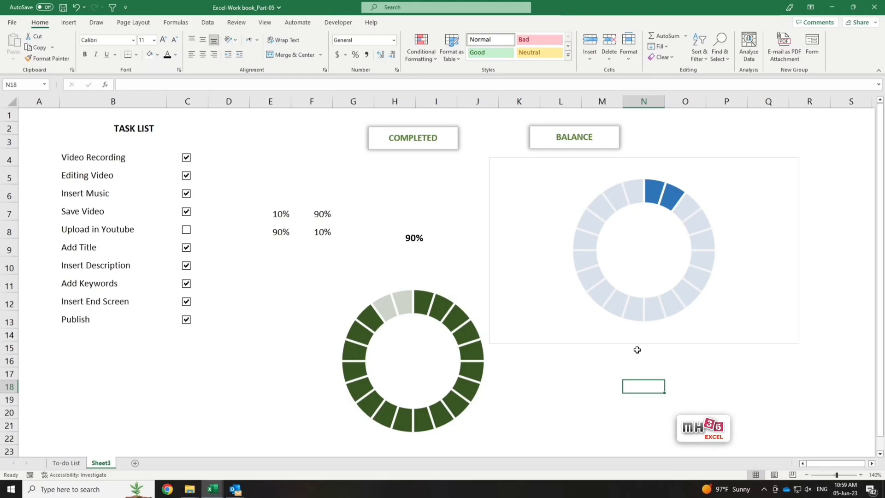
# - Remove the outline and the fill from the balance chart area
pyautogui.click(650, 341)
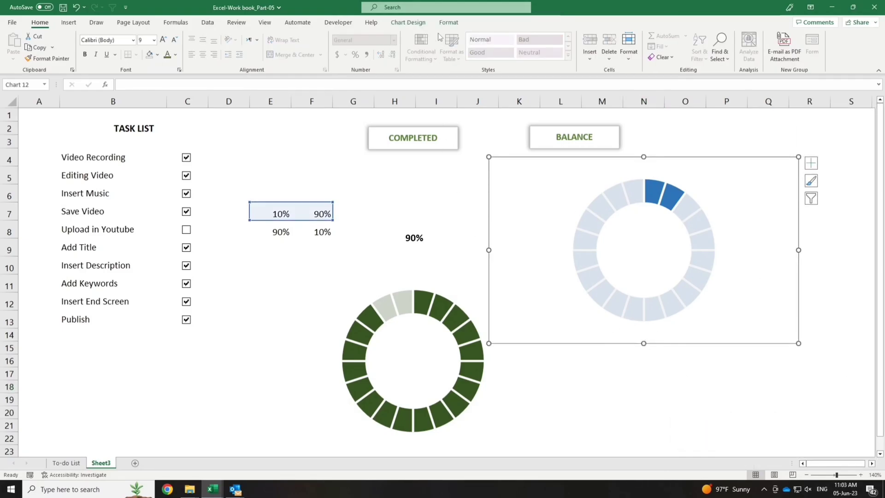
pyautogui.click(449, 22)
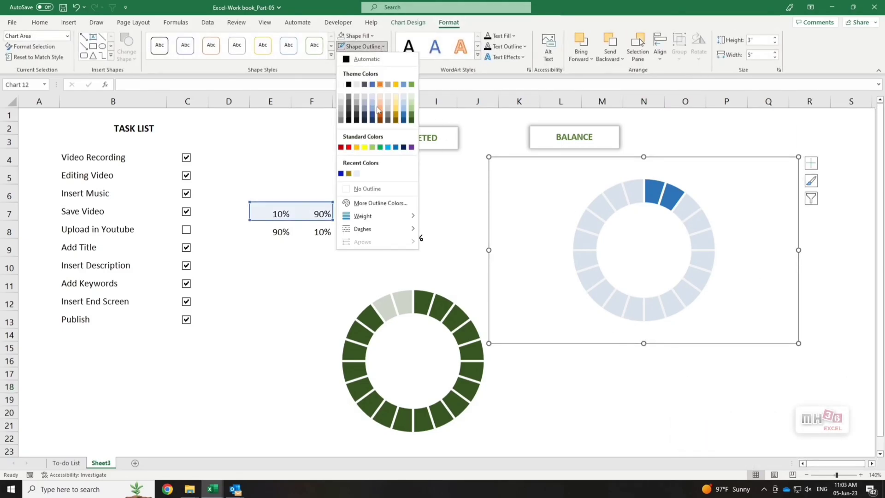
pyautogui.click(381, 189)
pyautogui.click(372, 37)
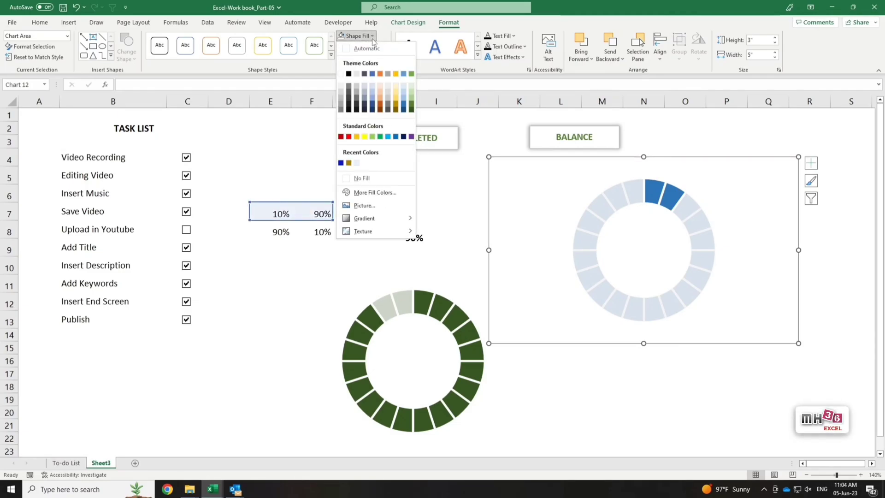
pyautogui.click(362, 179)
pyautogui.click(653, 383)
# - Duplicate the completed percentage text box below the balance chart and link the copy to cell E7
pyautogui.click(442, 244)
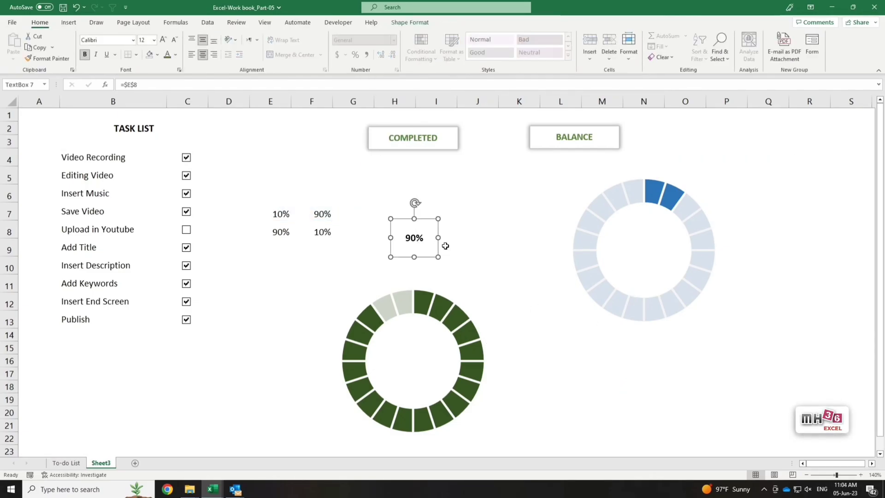
pyautogui.moveTo(427, 259); pyautogui.dragTo(666, 402)
pyautogui.doubleClick(131, 85)
pyautogui.click(280, 214)
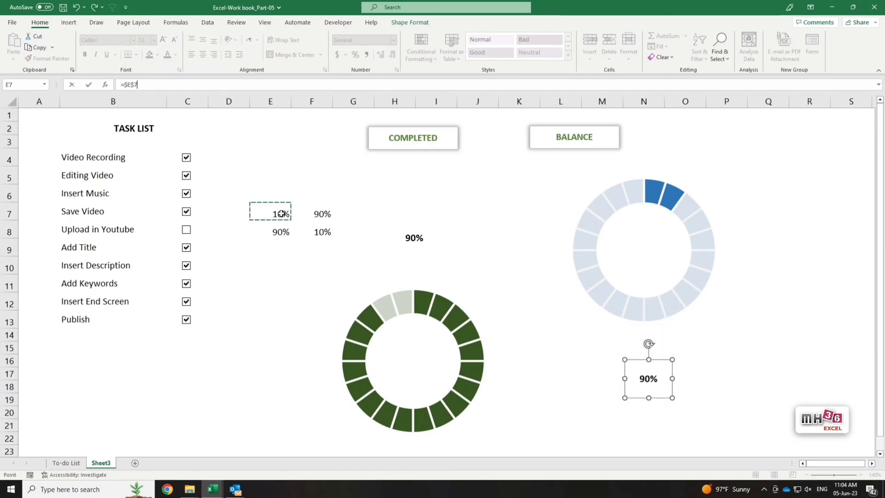
pyautogui.press('Return')
pyautogui.click(673, 424)
pyautogui.click(661, 388)
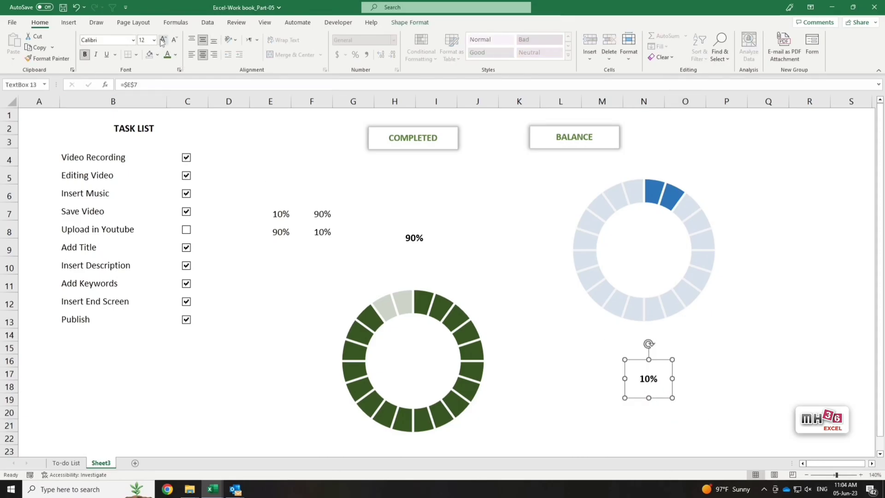
# - Move the green doughnut chart under the COMPLETED label and centre its percentage text box inside the ring
pyautogui.click(468, 410)
pyautogui.moveTo(470, 439); pyautogui.dragTo(475, 316)
pyautogui.click(415, 247)
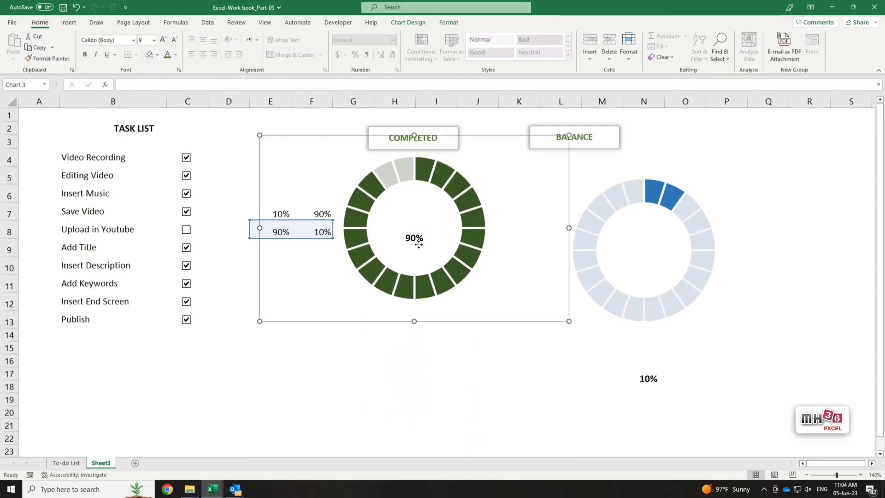
pyautogui.click(429, 258)
pyautogui.press('Escape')
# - Move the blue doughnut chart under the BALANCE label and place its linked percentage text box in the ring's centre
pyautogui.click(671, 332)
pyautogui.moveTo(707, 344); pyautogui.dragTo(639, 322)
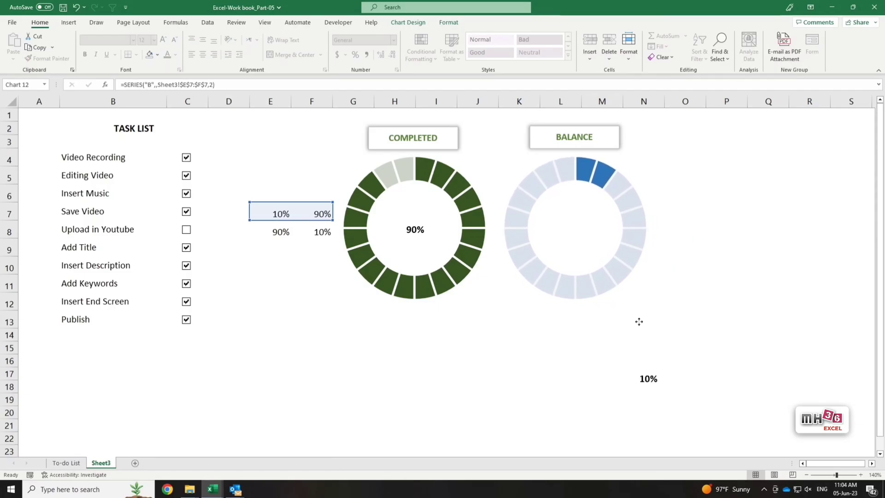
pyautogui.click(656, 389)
pyautogui.moveTo(657, 388); pyautogui.dragTo(588, 247)
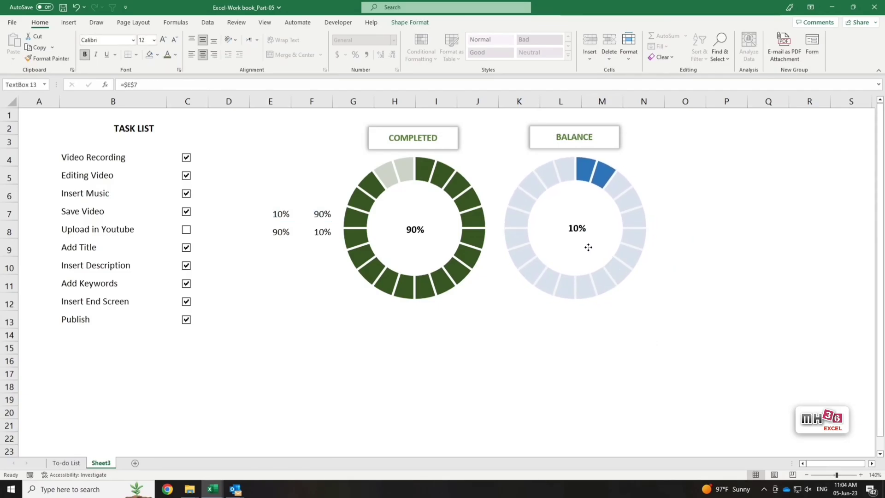
# - Set the font colour of columns E and F to white to hide the helper percentages
pyautogui.click(267, 203)
pyautogui.moveTo(270, 102); pyautogui.dragTo(312, 102)
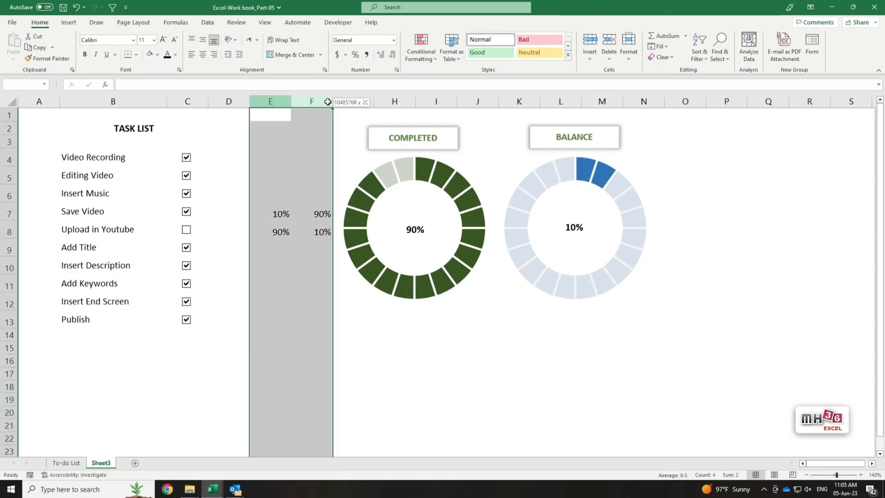
pyautogui.click(175, 54)
pyautogui.click(171, 93)
pyautogui.click(519, 387)
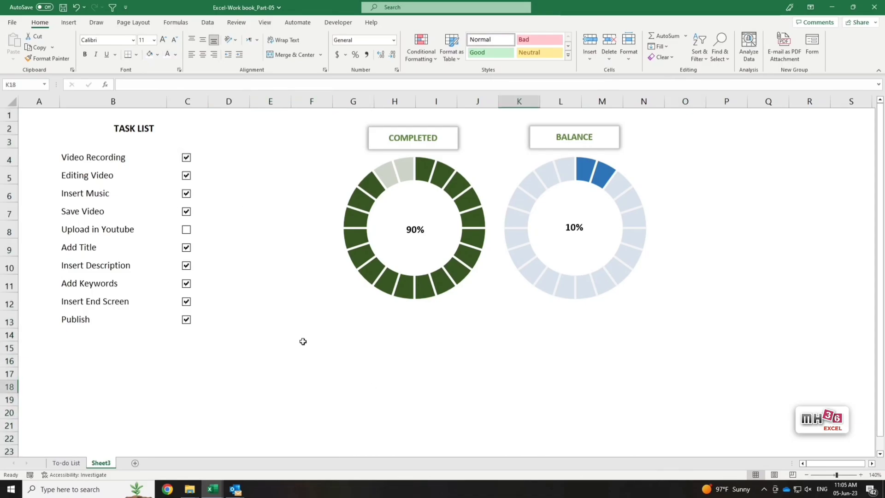
# - Test the charts by checking Upload in Youtube and unchecking Insert Music, Add Keywords, Insert Description, Insert End Screen, Save Video and Editing Video
pyautogui.click(186, 194)
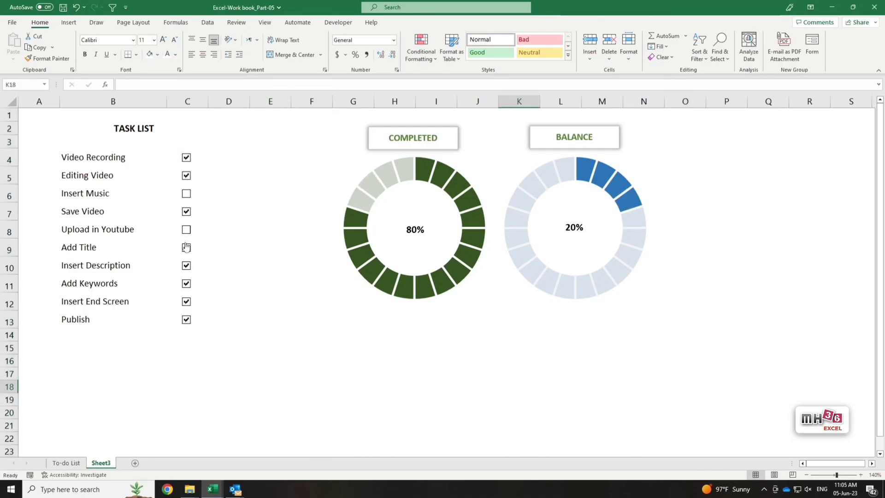
pyautogui.click(186, 231)
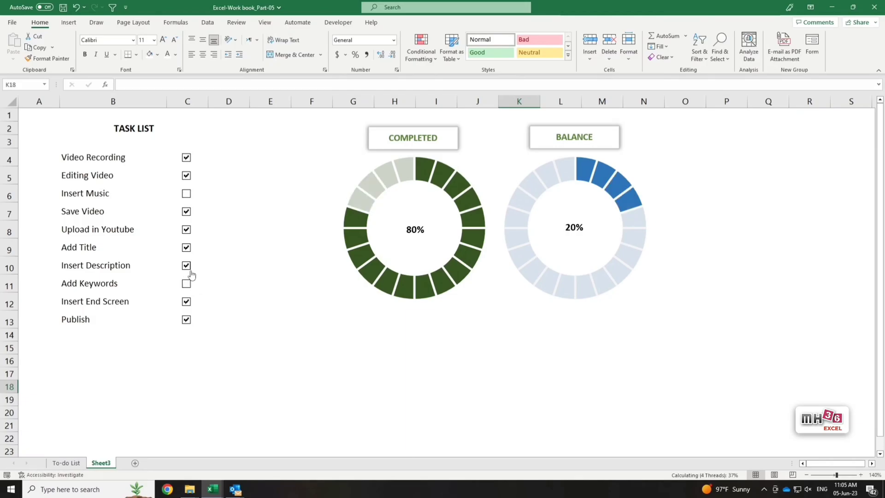
pyautogui.click(186, 266)
pyautogui.click(186, 304)
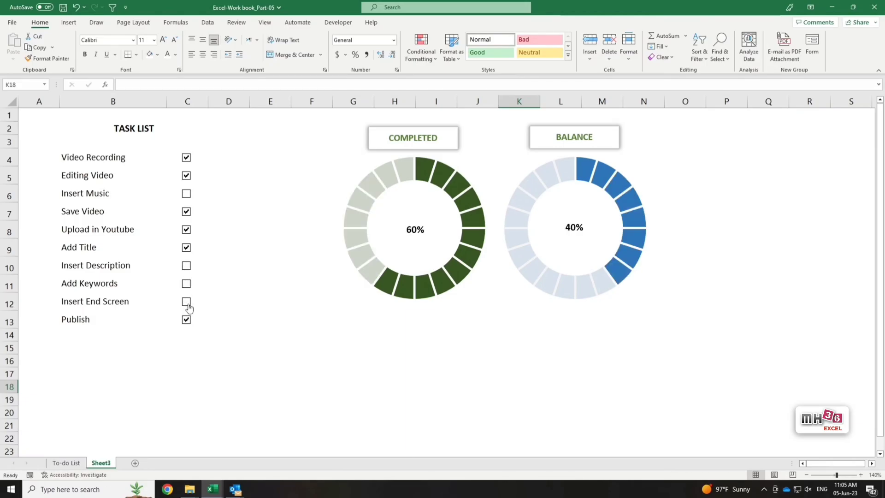
pyautogui.click(187, 211)
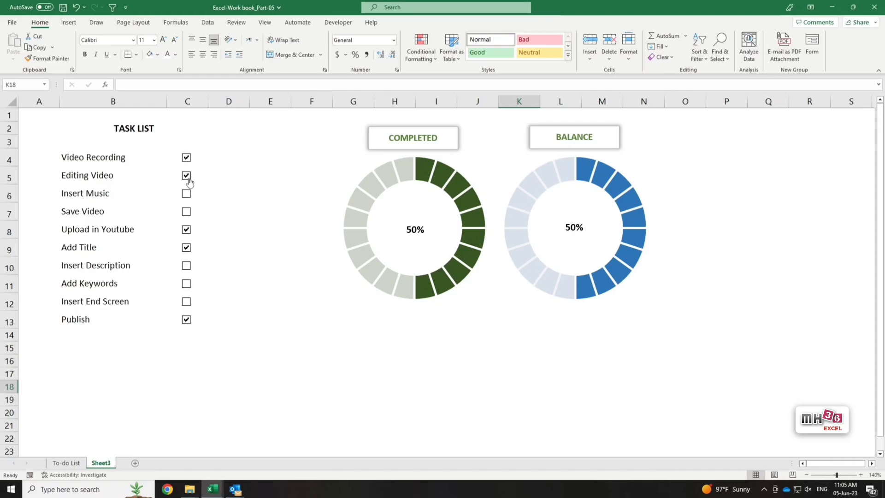
pyautogui.click(188, 178)
# - Check the Insert Description and Add Keywords tasks again
pyautogui.click(186, 267)
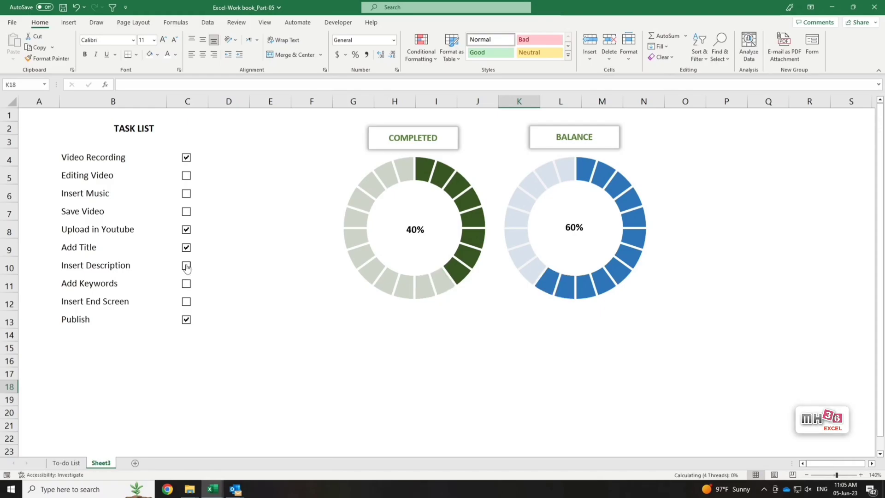
pyautogui.click(186, 285)
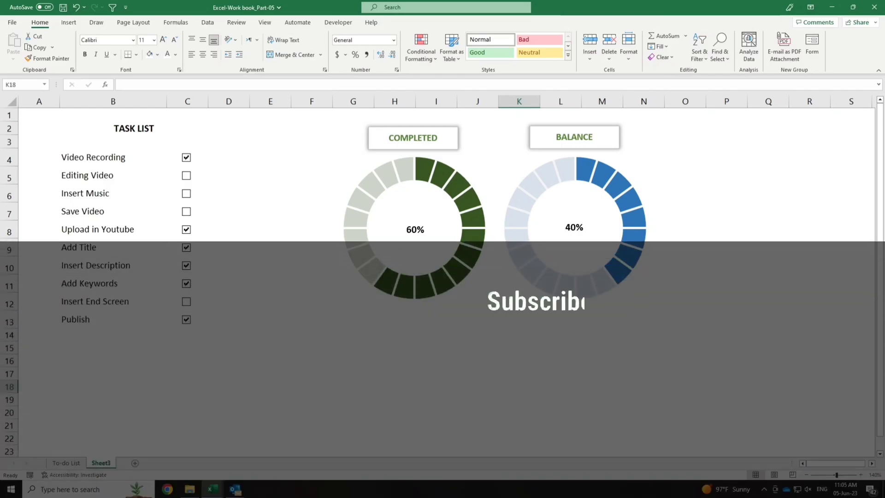
pyautogui.click(602, 438)
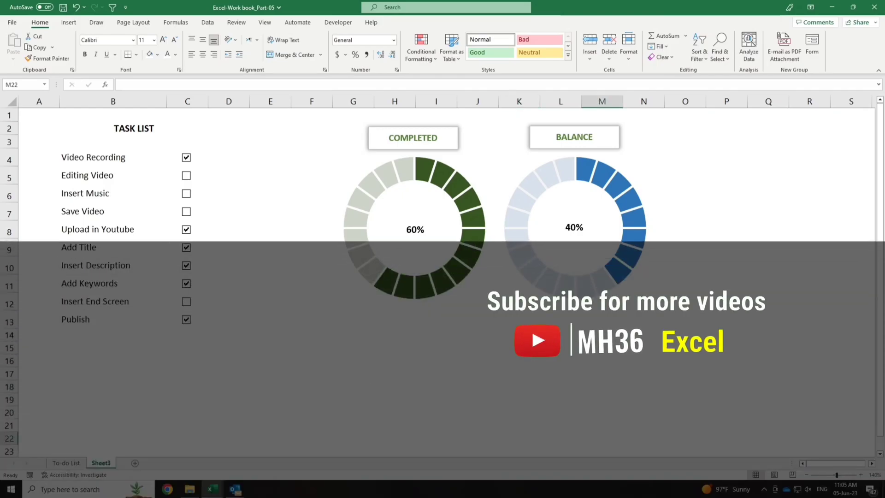